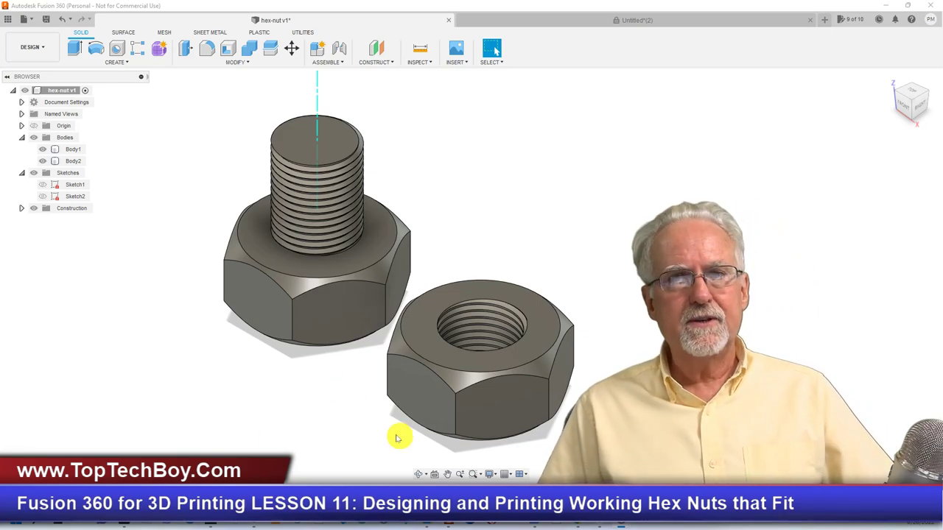
Select the nut hole, bolt body and nut top face, clear the selection, and create a New Design.
{"action": "left_click", "coordinate": [463, 335]}
{"action": "left_click", "coordinate": [373, 325]}
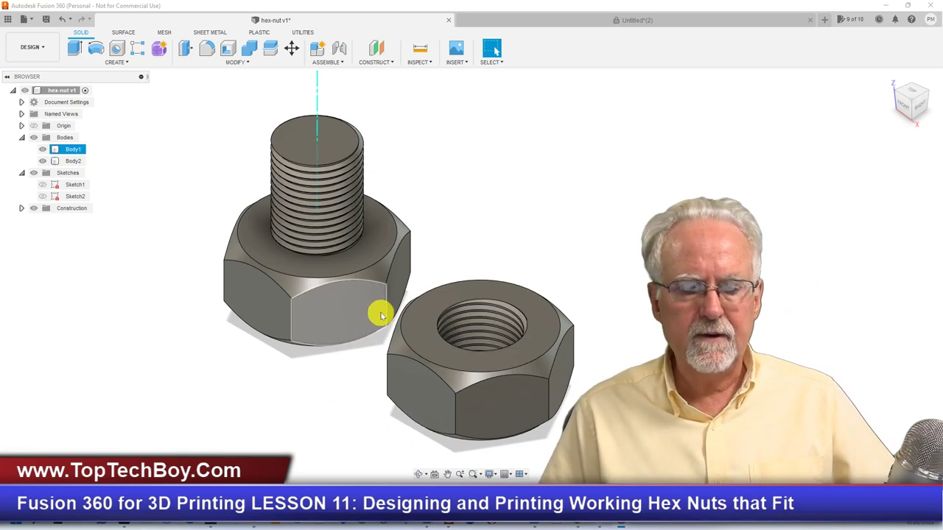
{"action": "left_click", "coordinate": [520, 294]}
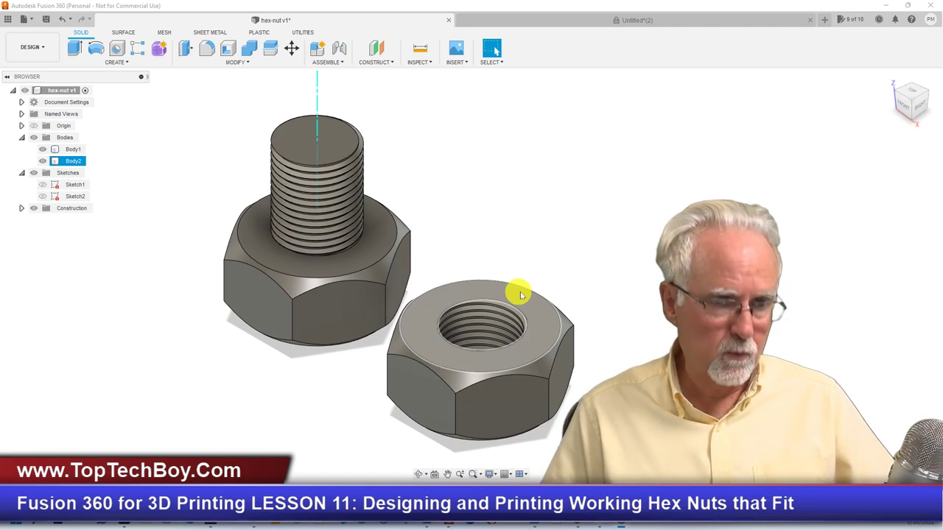
{"action": "key", "text": "Escape"}
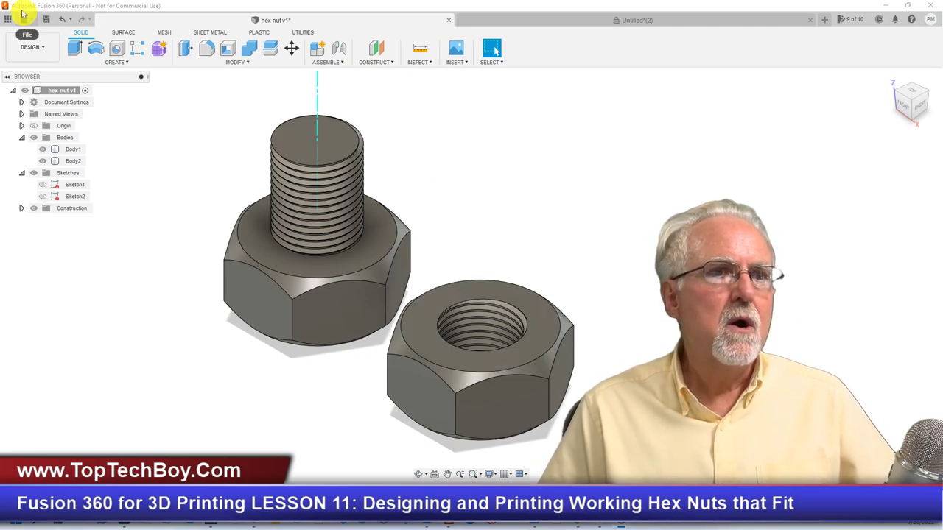
{"action": "left_click", "coordinate": [34, 19]}
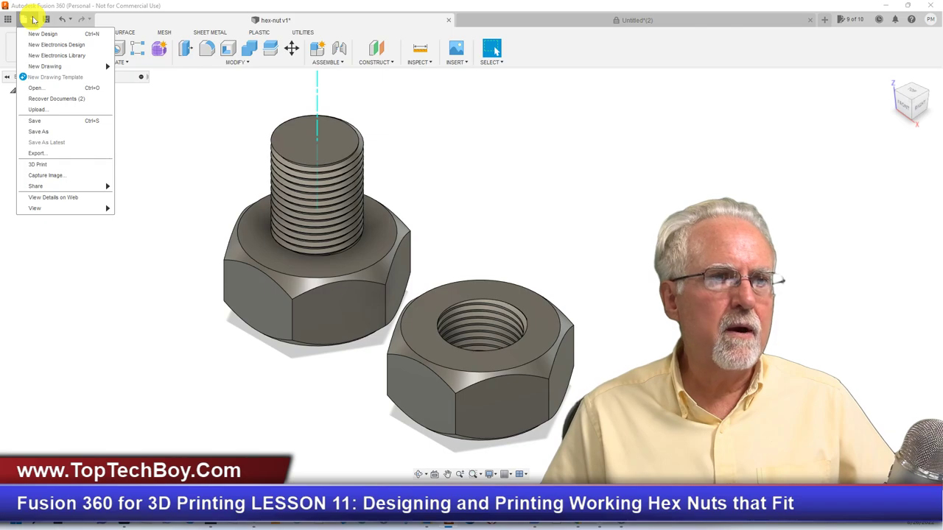
{"action": "left_click", "coordinate": [39, 35]}
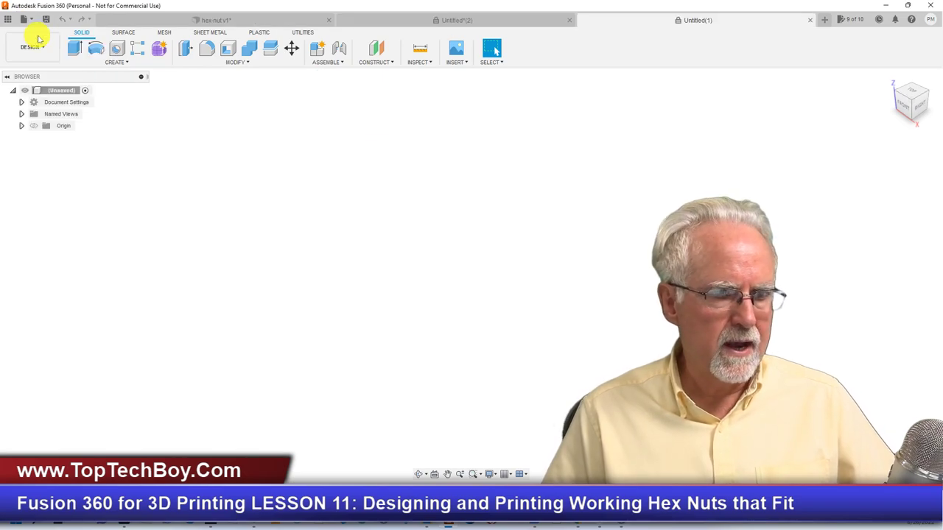
Create a sketch on the XY ground plane, zoom out, and bring up the Polygon options.
{"action": "left_click", "coordinate": [128, 63]}
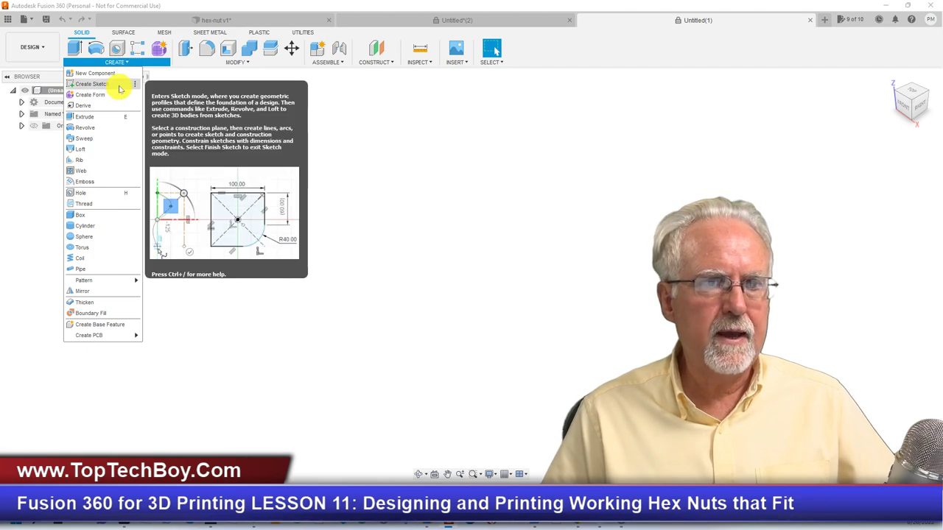
{"action": "left_click", "coordinate": [120, 84]}
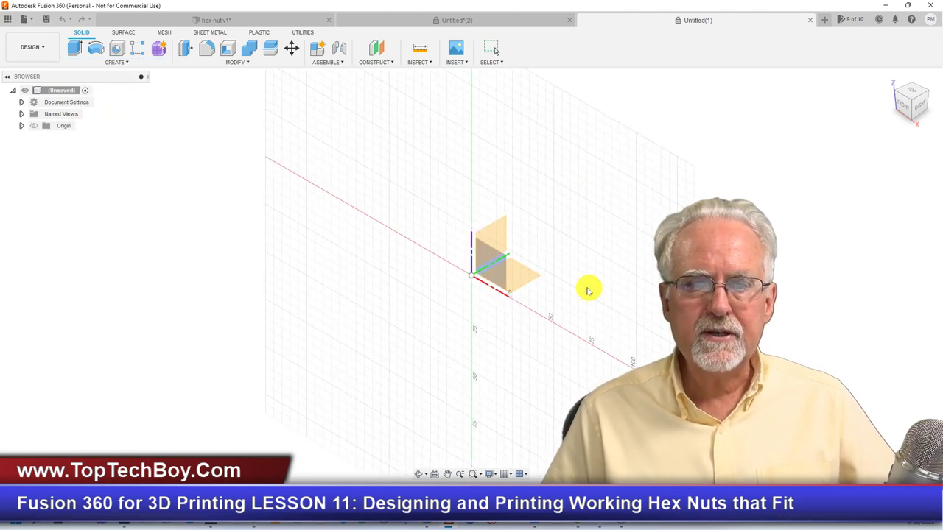
{"action": "left_click", "coordinate": [522, 280]}
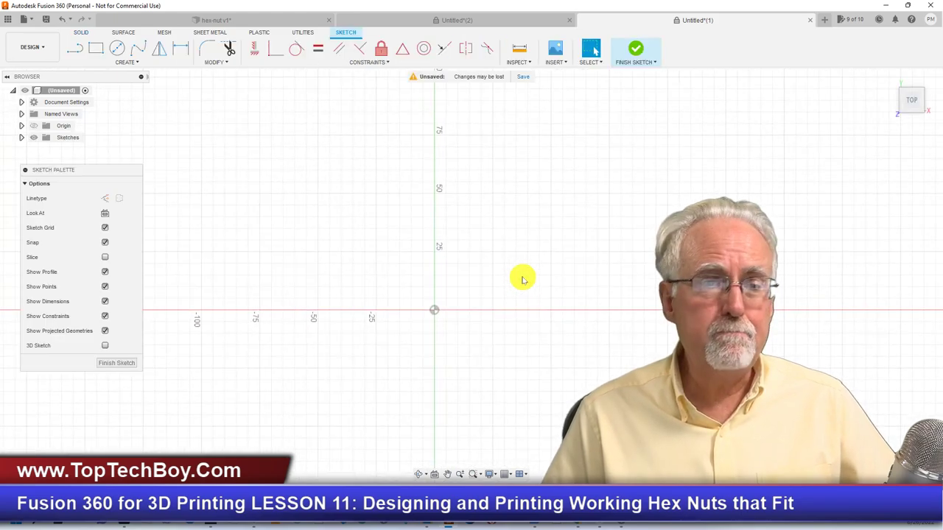
{"action": "scroll", "coordinate": [252, 196], "scroll_direction": "down", "scroll_amount": 2}
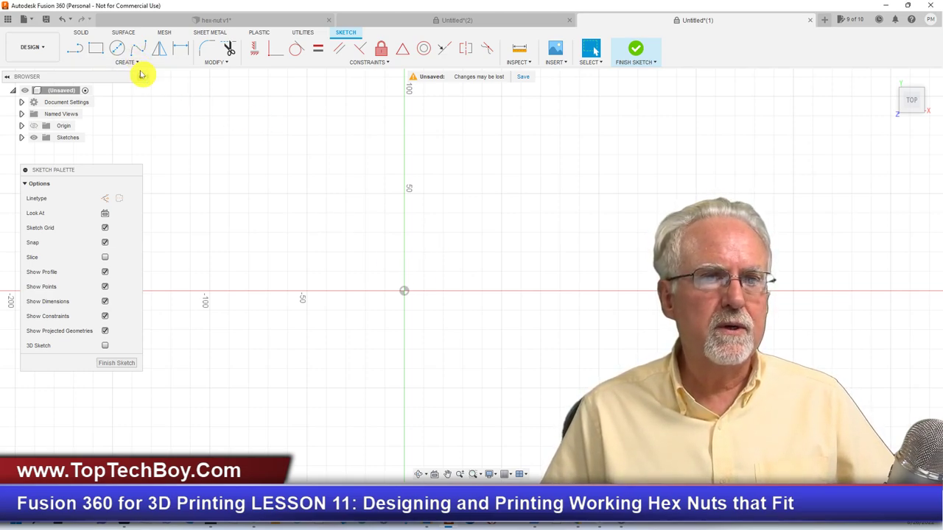
{"action": "left_click", "coordinate": [131, 63]}
{"action": "mouse_move", "coordinate": [118, 120]}
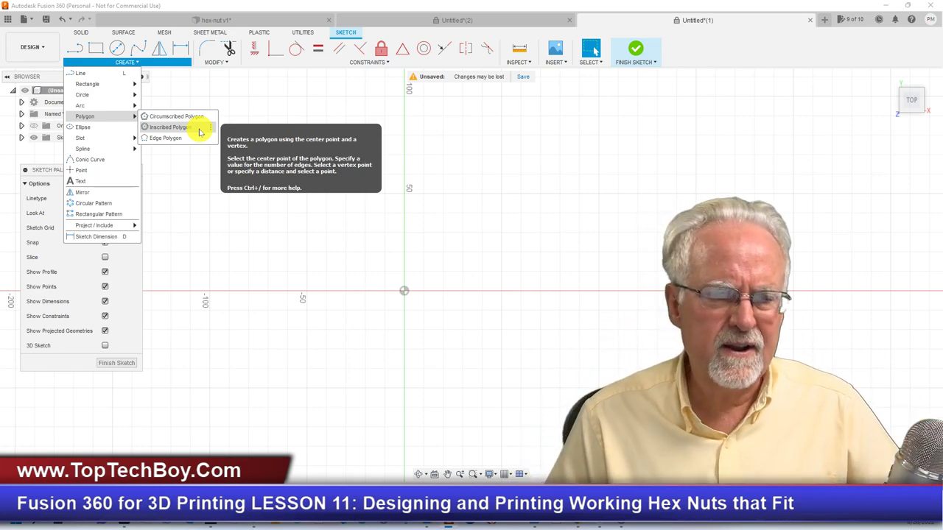
Draw a six-sided inscribed polygon centred on the origin with a 25 mm radius.
{"action": "left_click", "coordinate": [198, 132]}
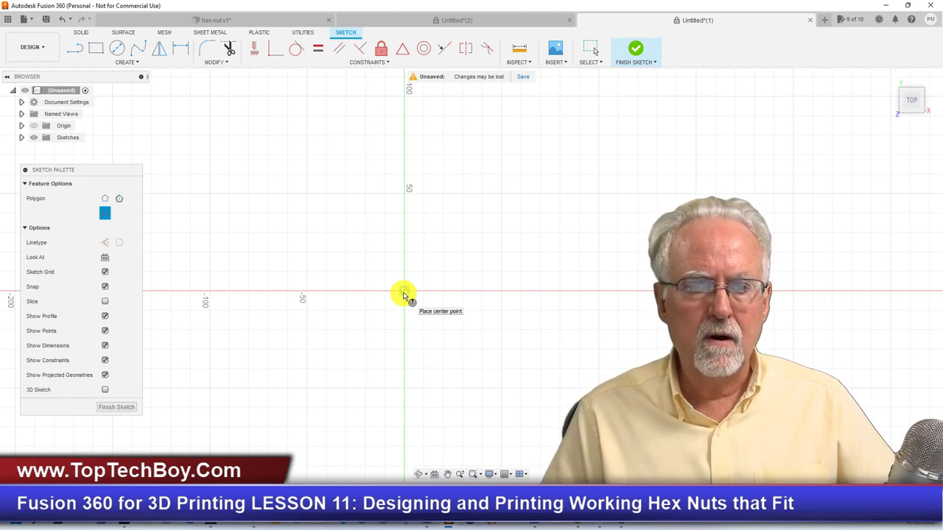
{"action": "left_click", "coordinate": [404, 295]}
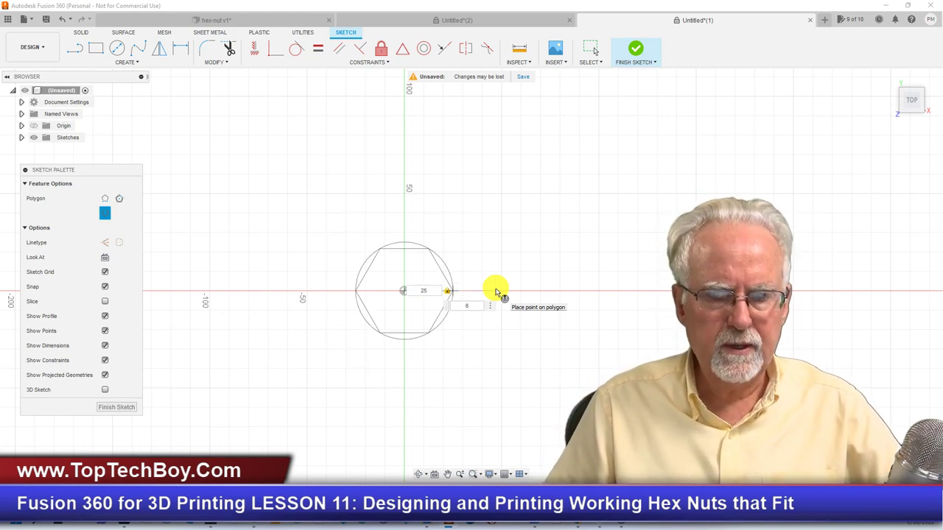
{"action": "key", "text": "Return"}
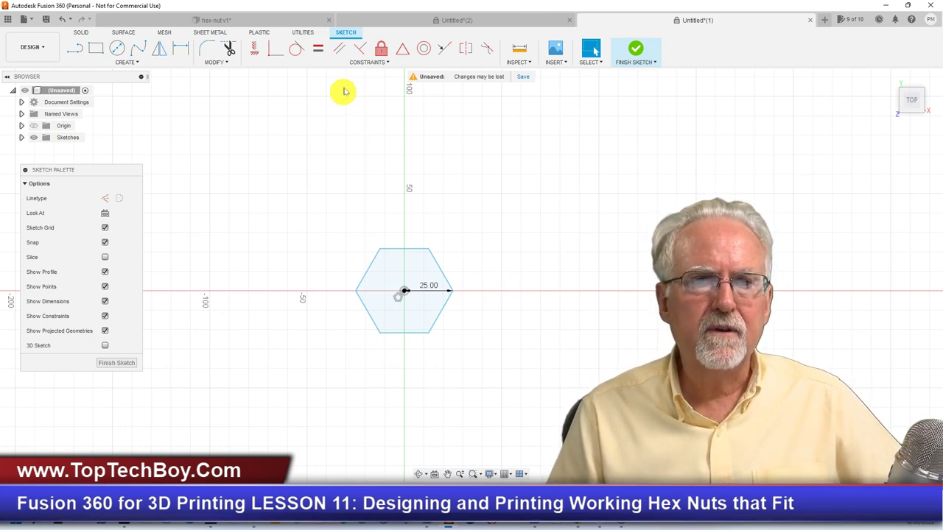
Apply a Horizontal/Vertical constraint to the hexagon's top edge.
{"action": "left_click", "coordinate": [341, 51]}
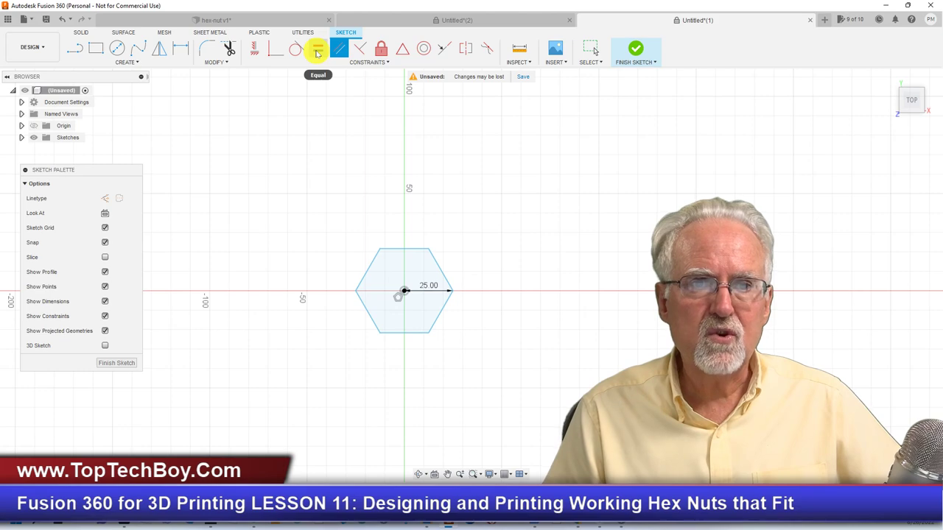
{"action": "left_click", "coordinate": [362, 63]}
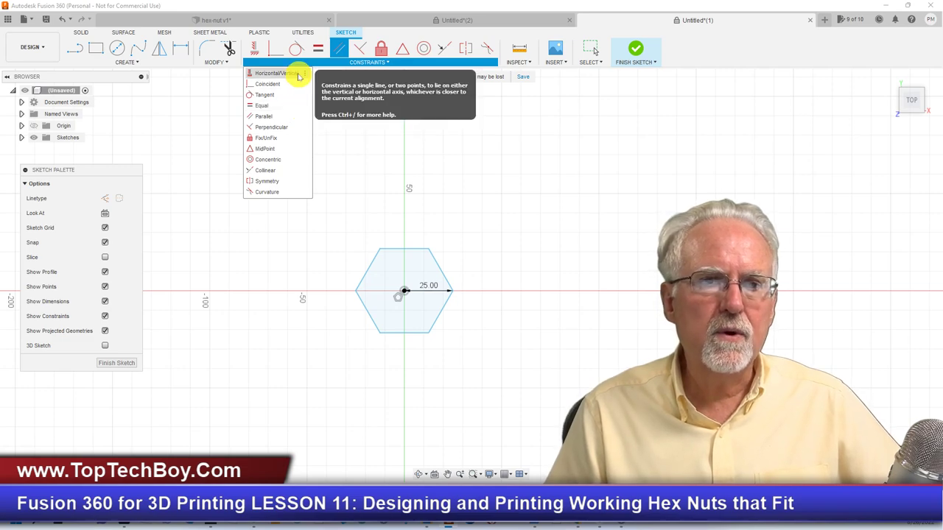
{"action": "left_click", "coordinate": [299, 74]}
{"action": "left_click", "coordinate": [395, 250]}
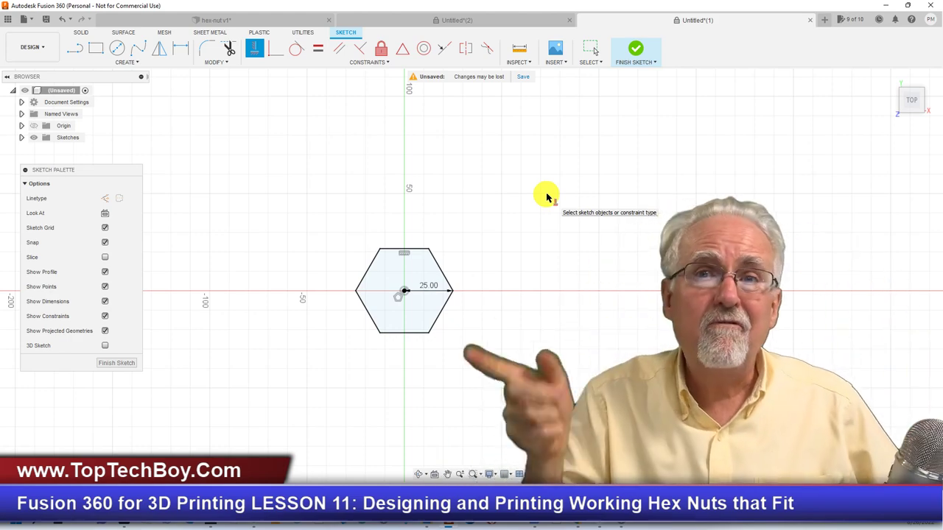
{"action": "left_click", "coordinate": [76, 49]}
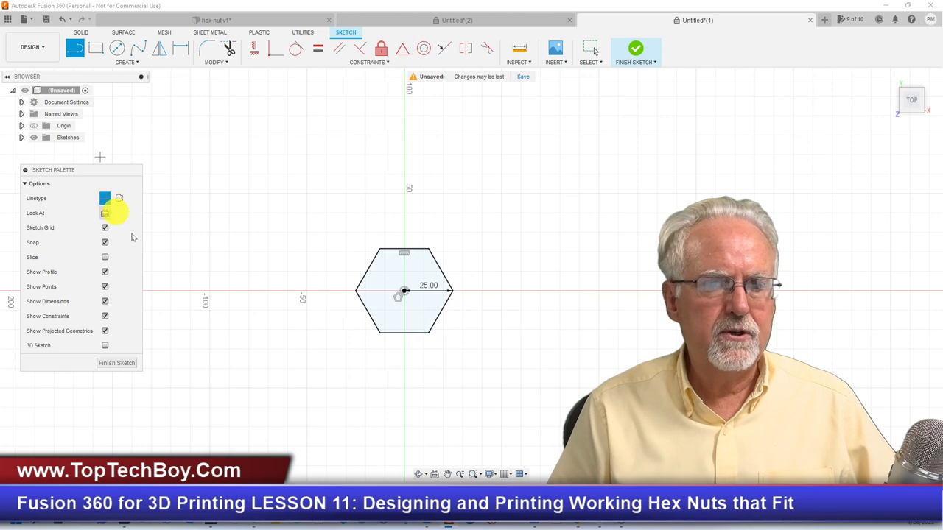
Draw a 60 mm horizontal construction line leftward from the hexagon's centre.
{"action": "left_click", "coordinate": [105, 198]}
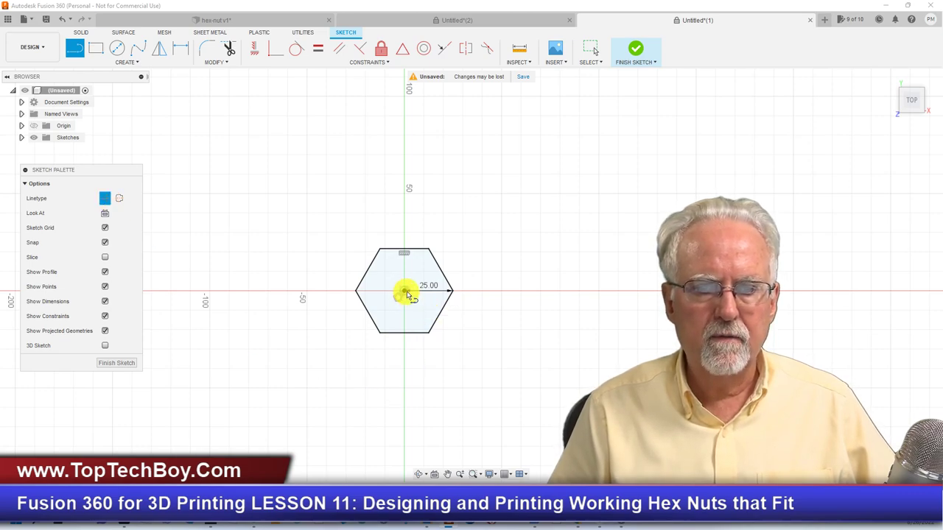
{"action": "left_click", "coordinate": [403, 291]}
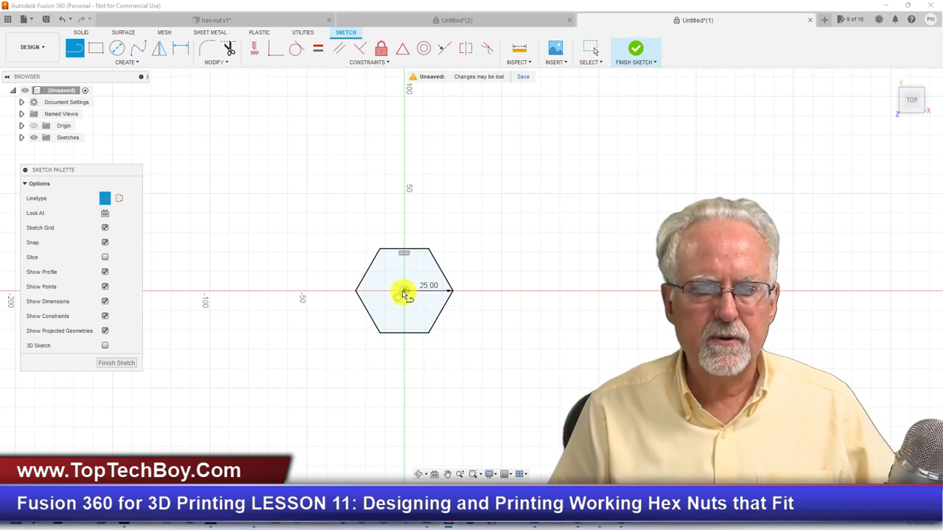
{"action": "left_click", "coordinate": [404, 291]}
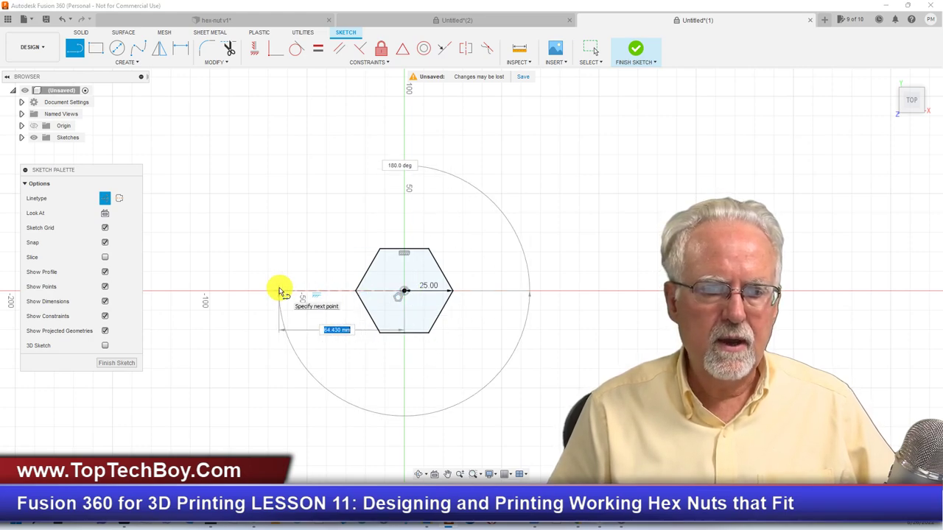
{"action": "type", "text": "40"}
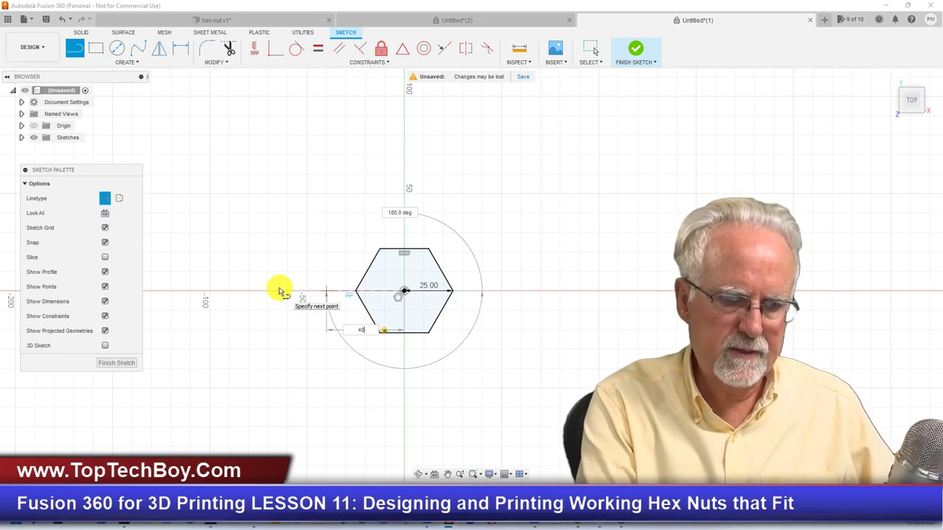
{"action": "key", "text": "BackSpace"}
{"action": "key", "text": "BackSpace"}
{"action": "type", "text": "5"}
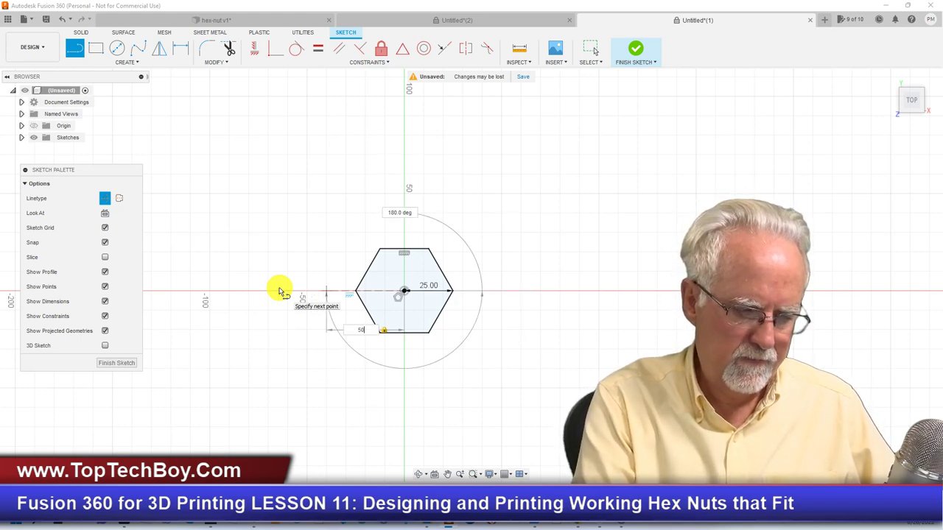
{"action": "key", "text": "BackSpace"}
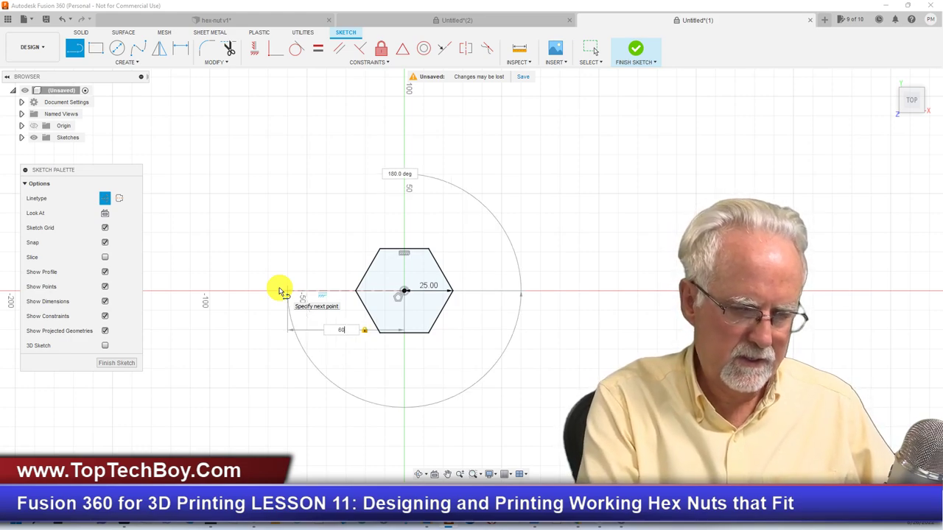
{"action": "key", "text": "Return"}
{"action": "key", "text": "Escape"}
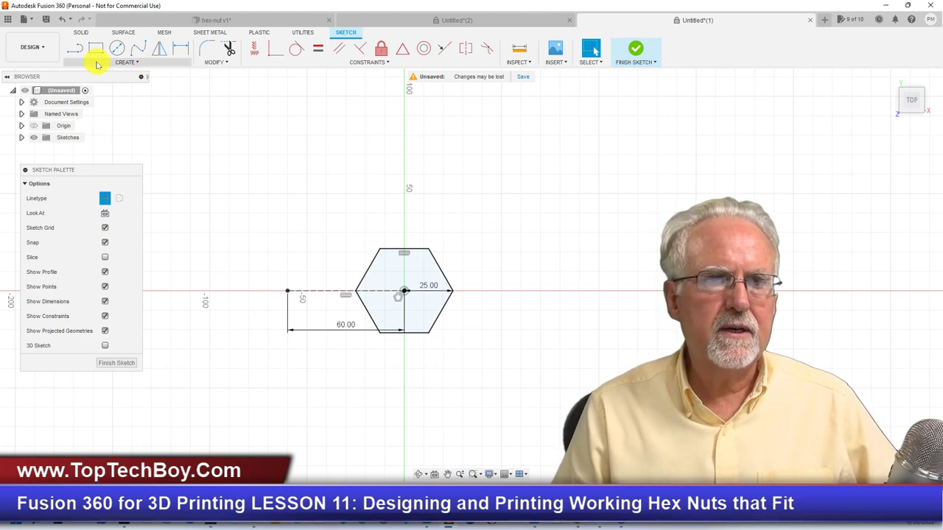
{"action": "left_click", "coordinate": [125, 63]}
Draw a second 25 mm hexagon centred at the left end of the 60 mm line.
{"action": "mouse_move", "coordinate": [112, 118]}
{"action": "left_click", "coordinate": [161, 127]}
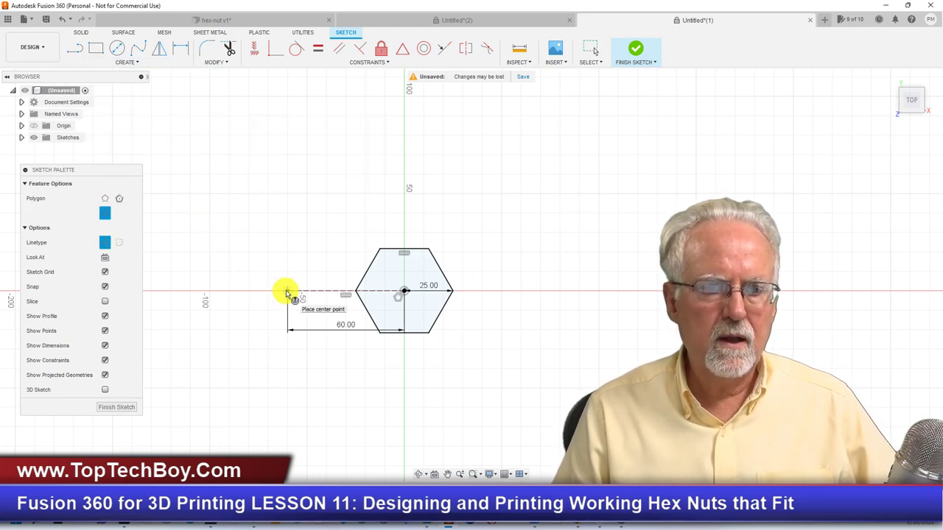
{"action": "left_click", "coordinate": [288, 292]}
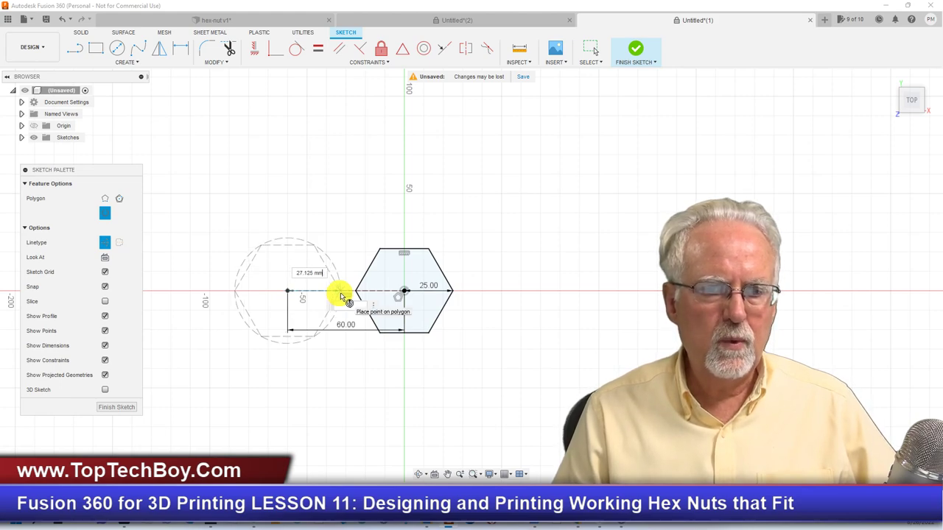
{"action": "key", "text": "Escape"}
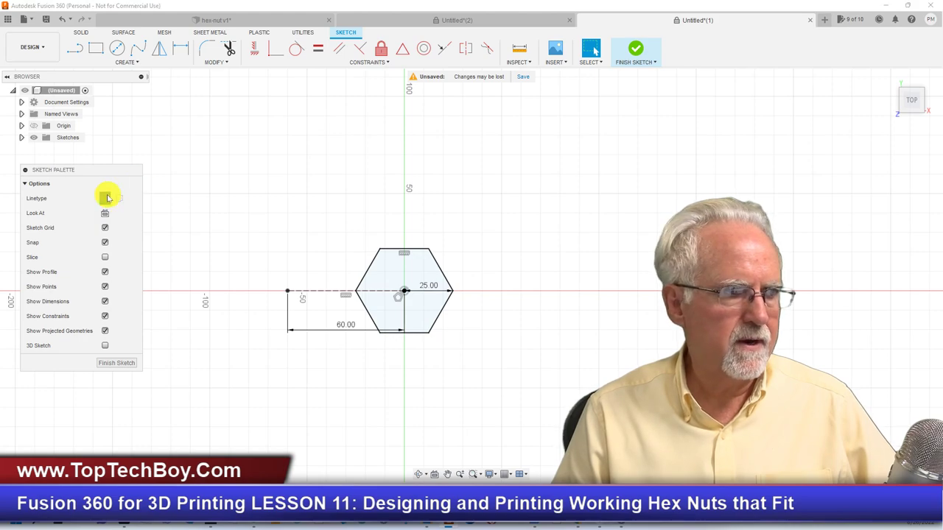
{"action": "left_click", "coordinate": [133, 63]}
{"action": "mouse_move", "coordinate": [120, 116]}
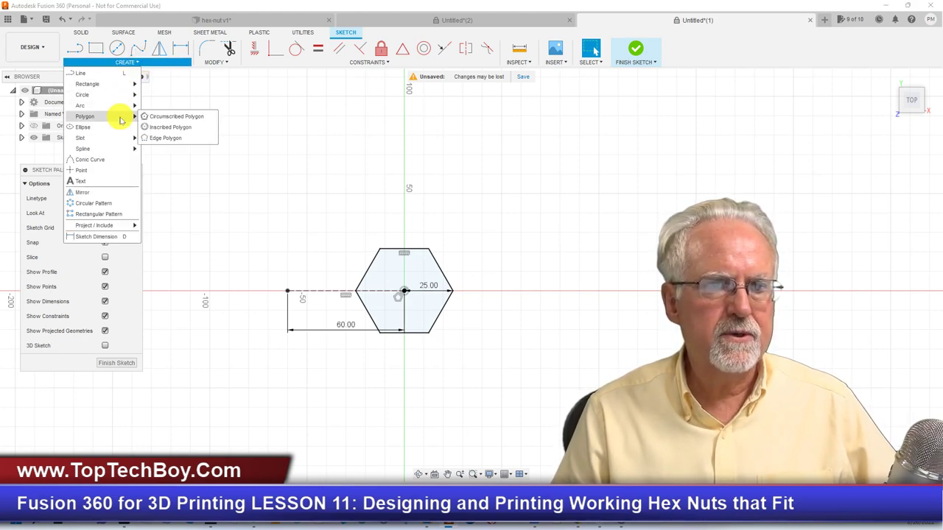
{"action": "left_click", "coordinate": [183, 126]}
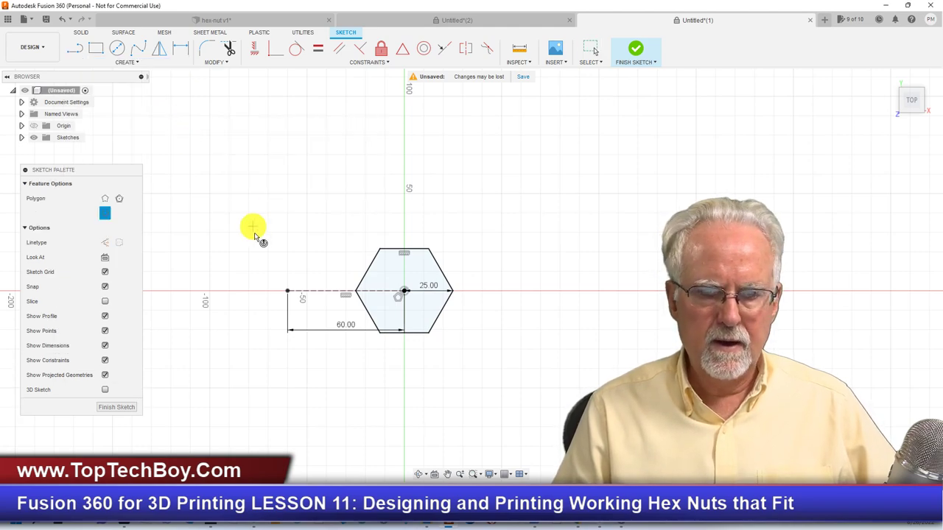
{"action": "left_click", "coordinate": [288, 292]}
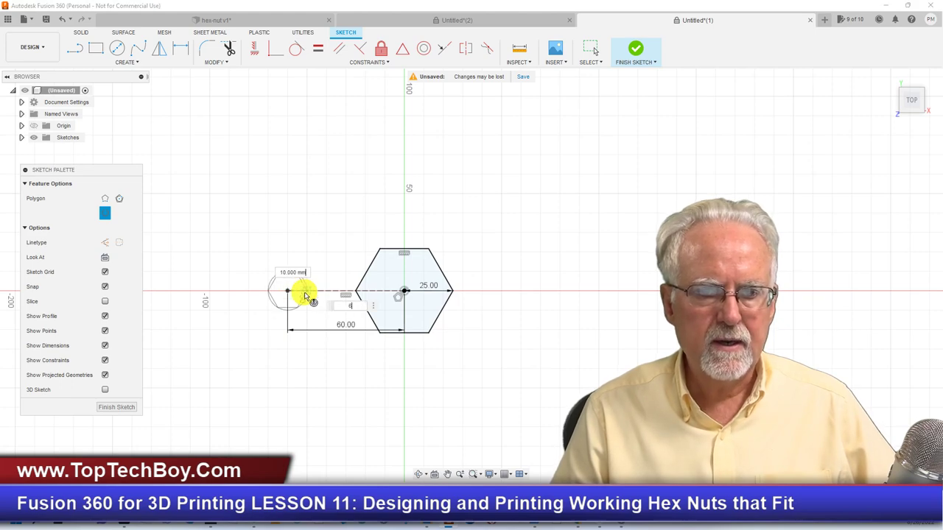
{"action": "type", "text": "25"}
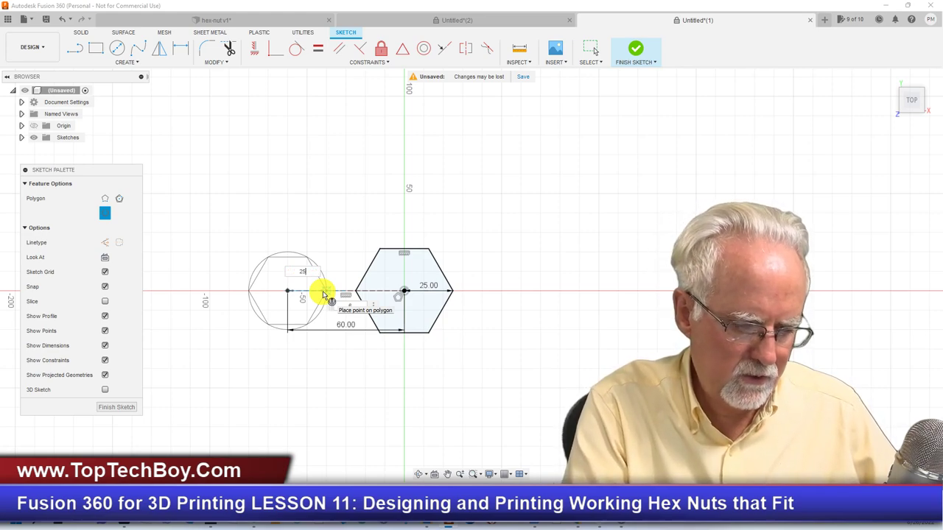
{"action": "key", "text": "Tab"}
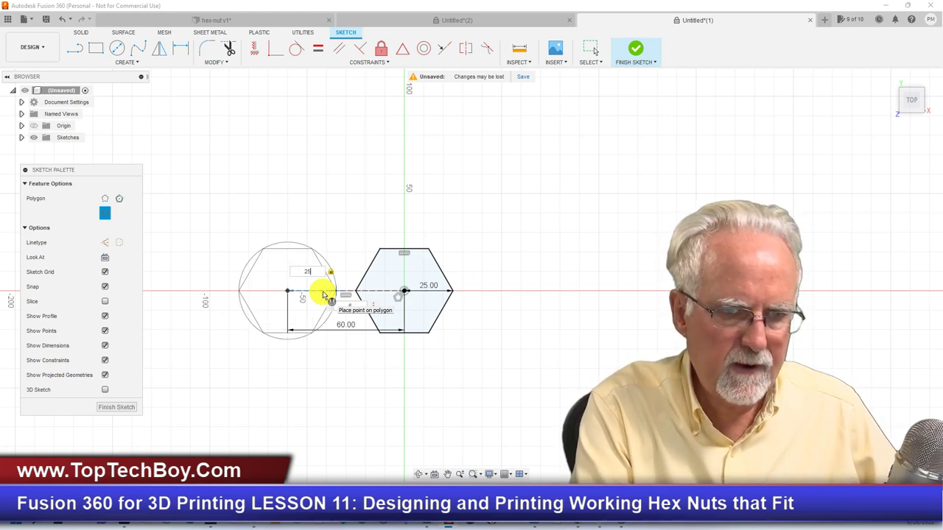
{"action": "key", "text": "Tab"}
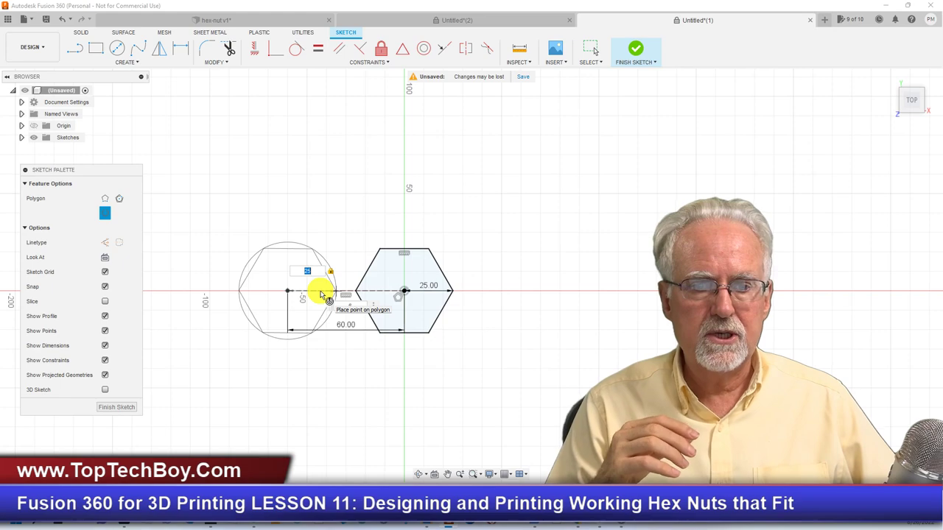
{"action": "key", "text": "Return"}
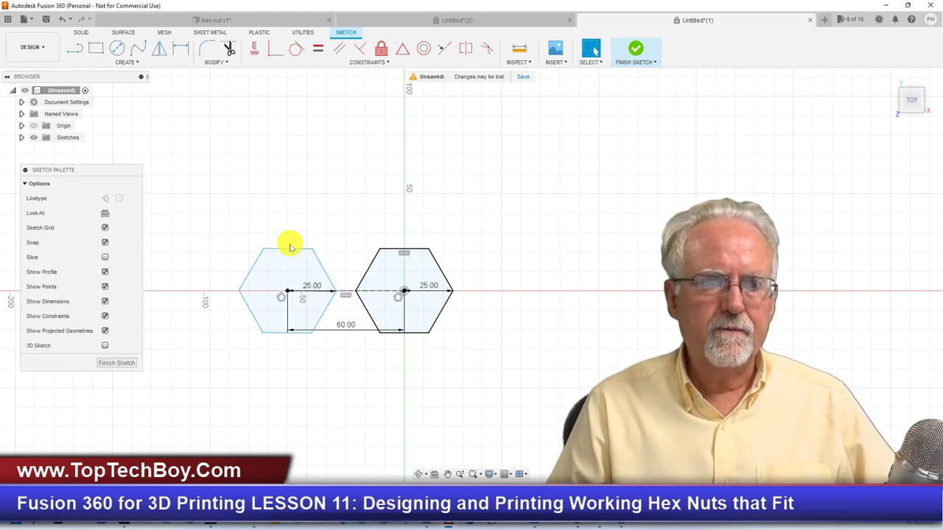
Constrain the left hexagon's top edge to be horizontal.
{"action": "left_click", "coordinate": [378, 62]}
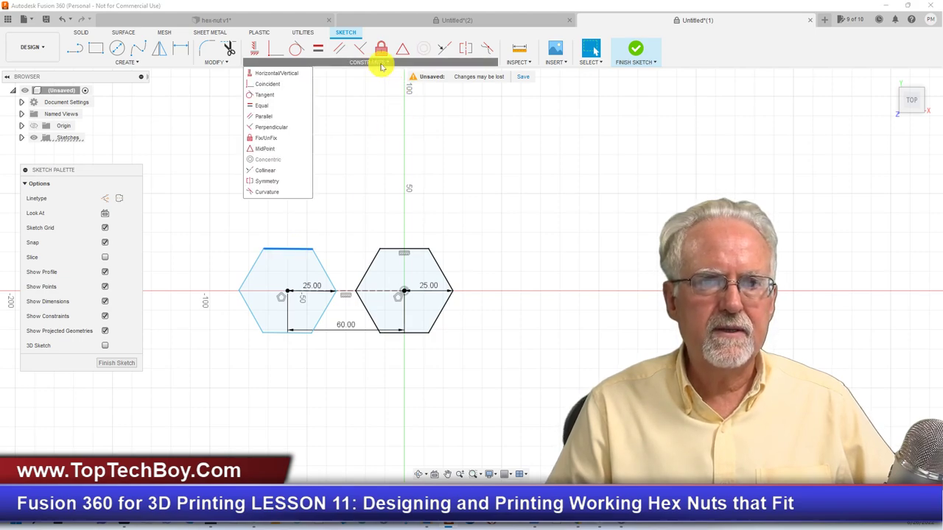
{"action": "left_click", "coordinate": [298, 77]}
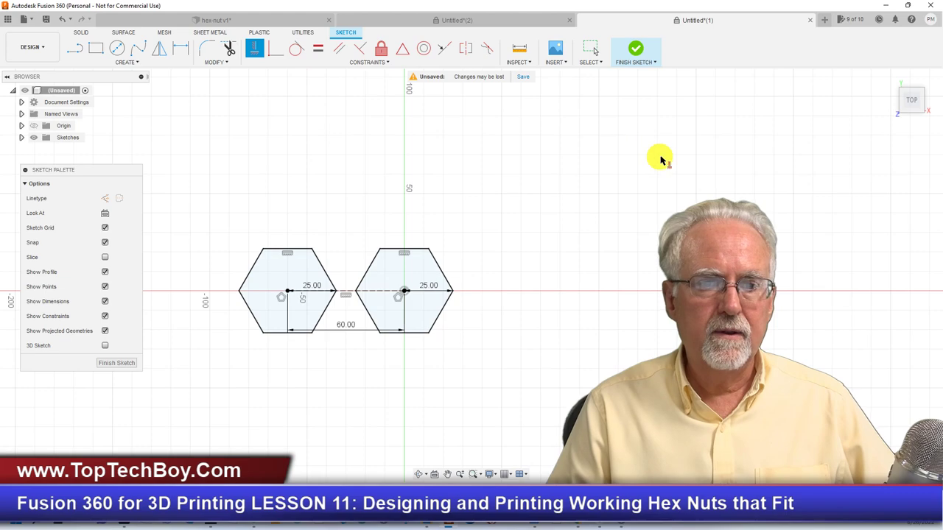
{"action": "left_click", "coordinate": [21, 137]}
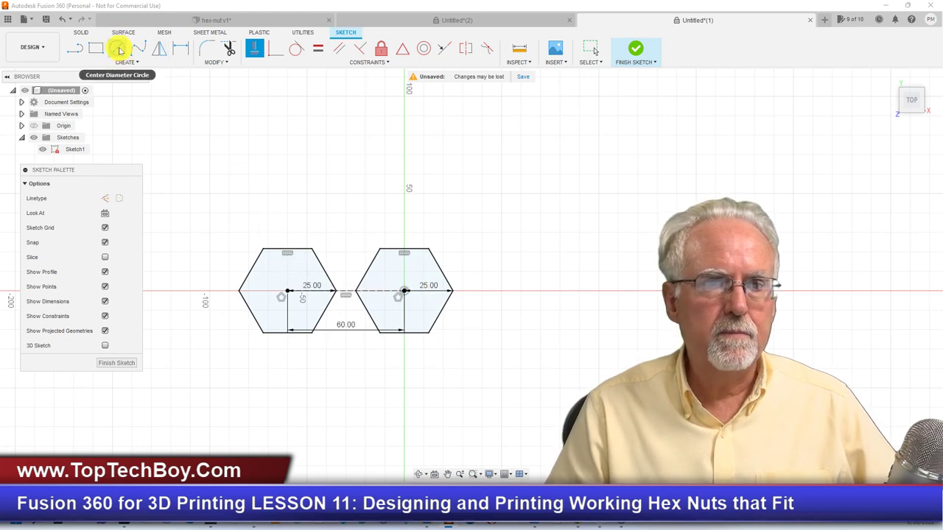
Draw a 25 mm diameter circle centred in the right hexagon.
{"action": "left_click", "coordinate": [120, 49]}
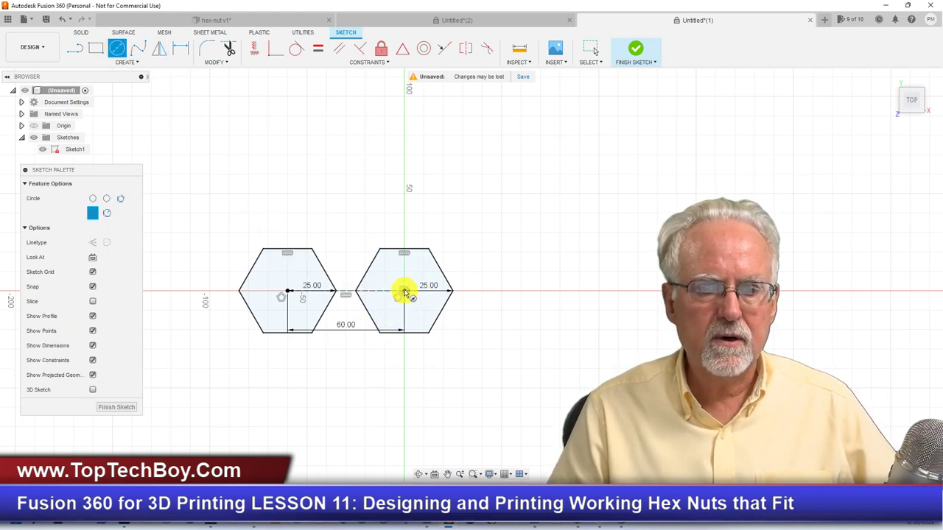
{"action": "left_click", "coordinate": [404, 292]}
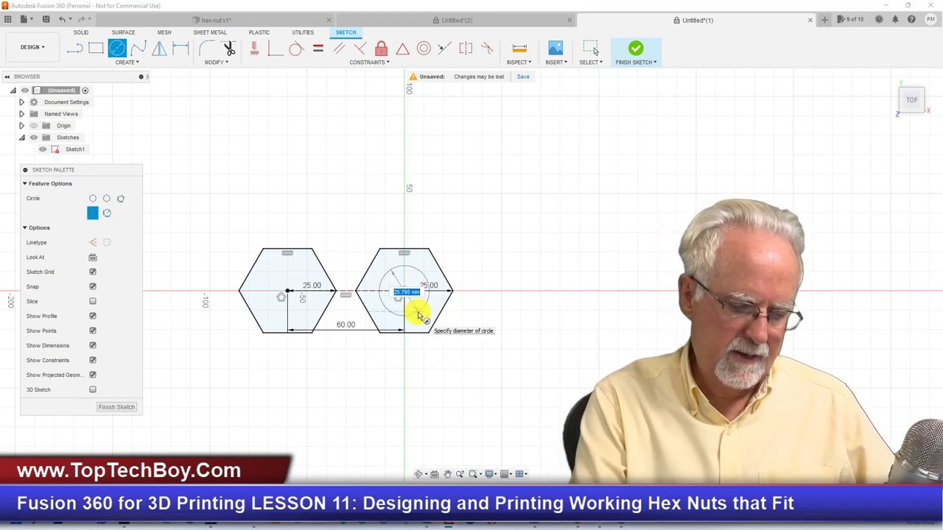
{"action": "key", "text": "Tab"}
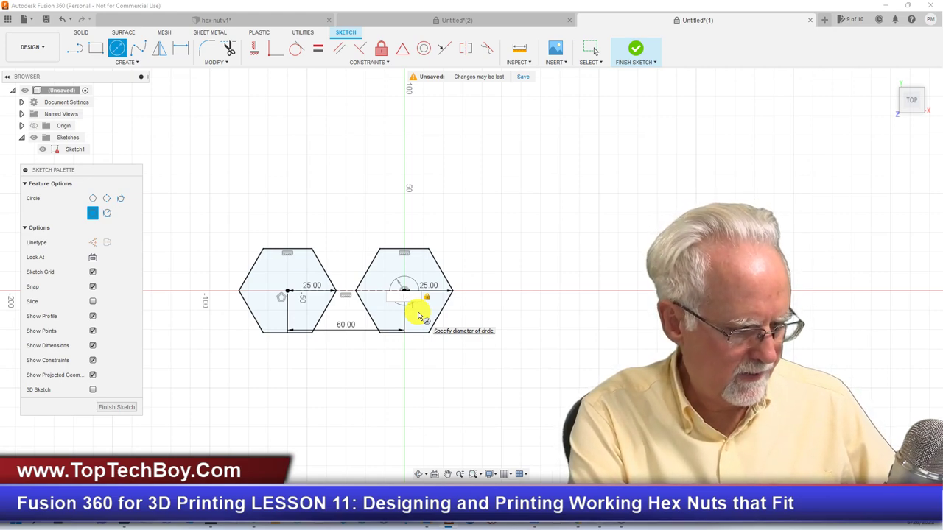
{"action": "type", "text": "0"}
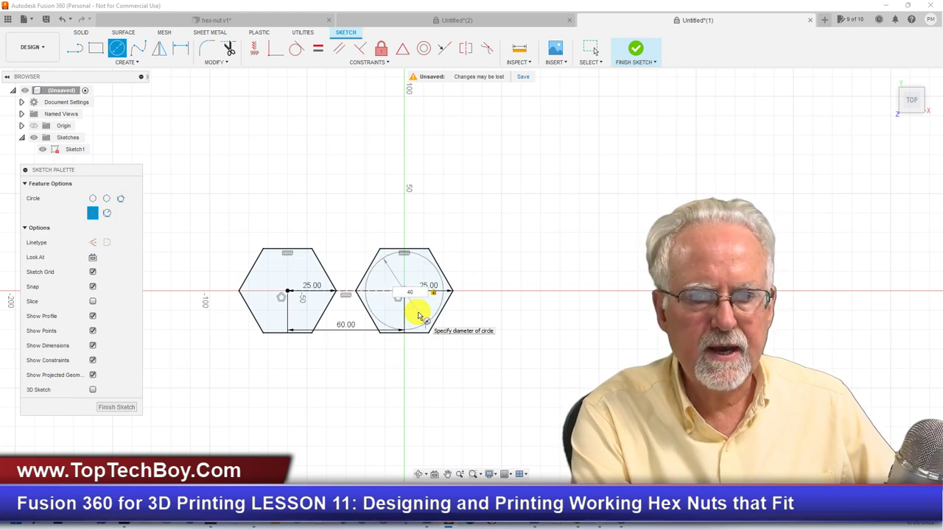
{"action": "type", "text": "35"}
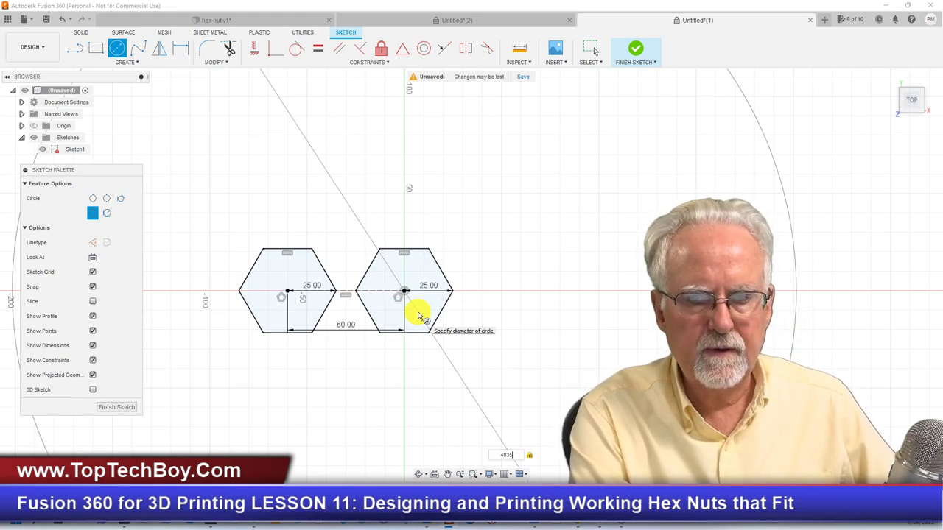
{"action": "key", "text": "Escape"}
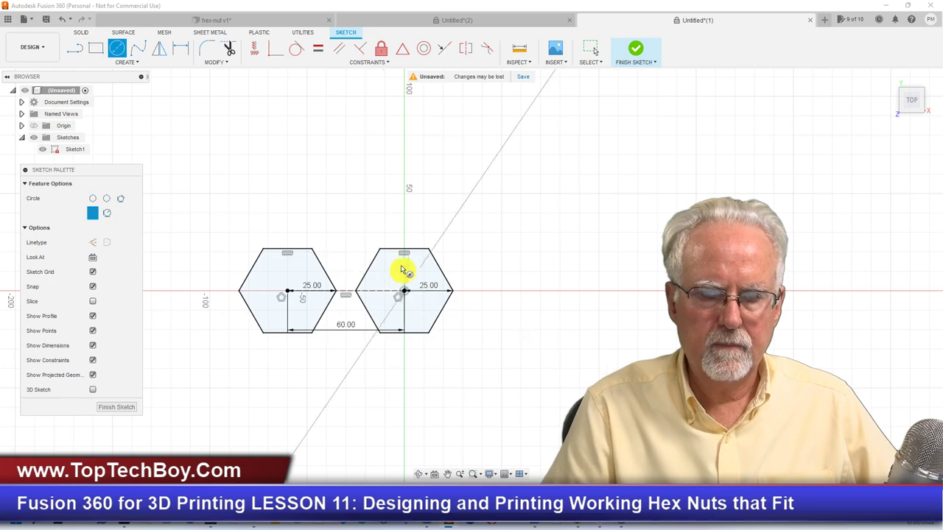
{"action": "scroll", "coordinate": [523, 427], "scroll_direction": "down", "scroll_amount": 10}
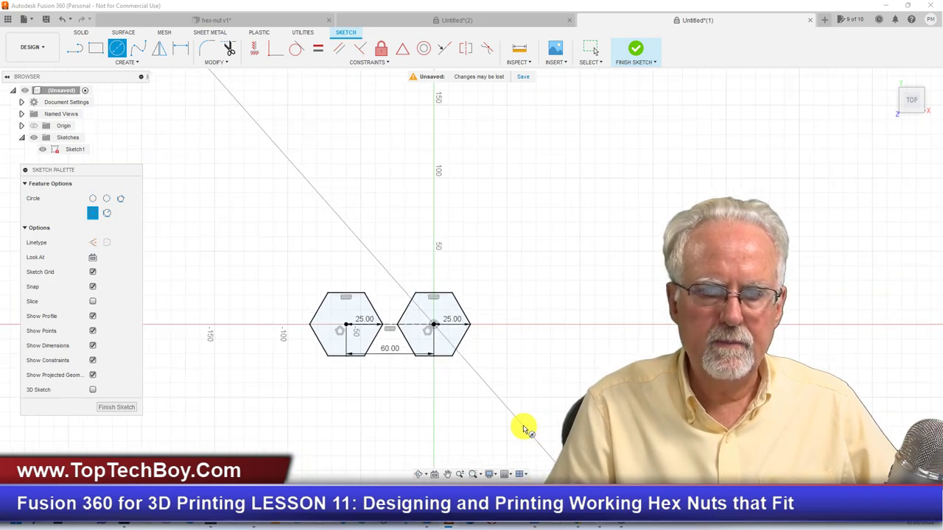
{"action": "scroll", "coordinate": [507, 401], "scroll_direction": "down", "scroll_amount": 3}
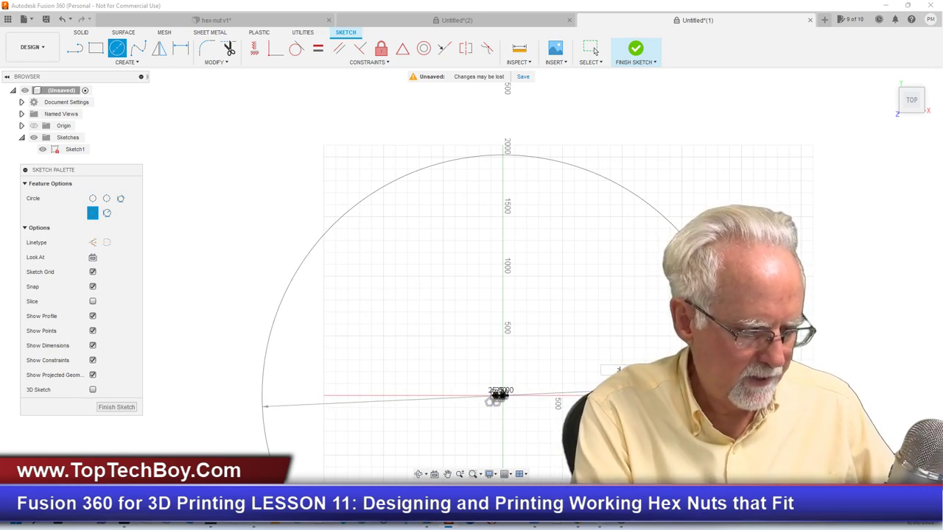
{"action": "key", "text": "Tab"}
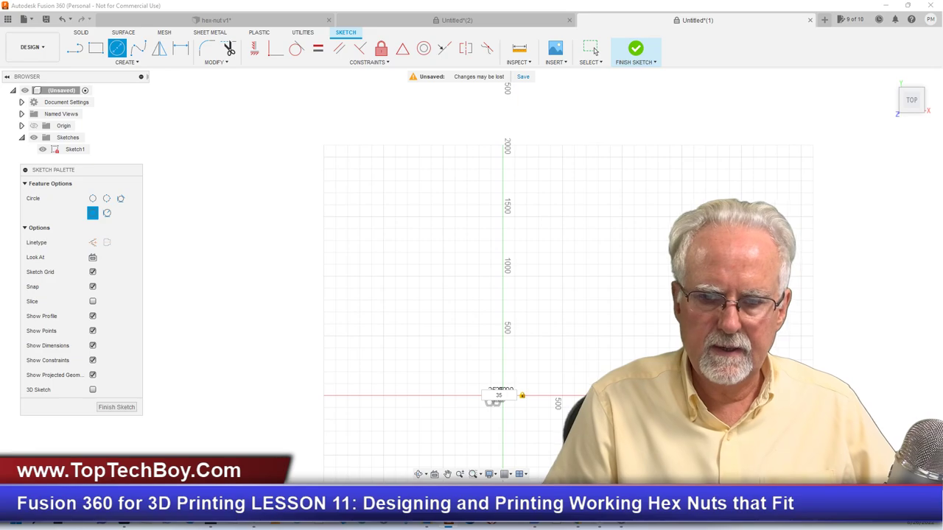
{"action": "scroll", "coordinate": [505, 368], "scroll_direction": "up", "scroll_amount": 5}
{"action": "scroll", "coordinate": [476, 415], "scroll_direction": "up", "scroll_amount": 5}
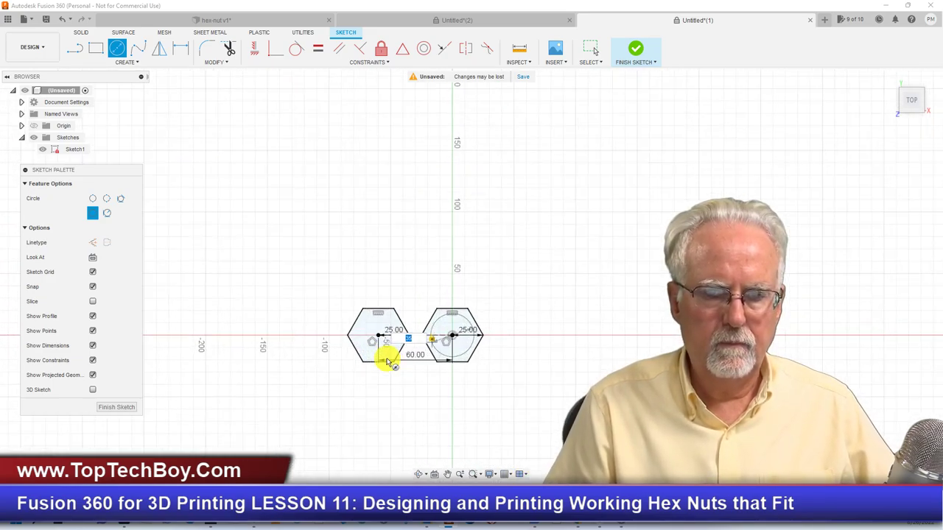
{"action": "scroll", "coordinate": [387, 361], "scroll_direction": "up", "scroll_amount": 3}
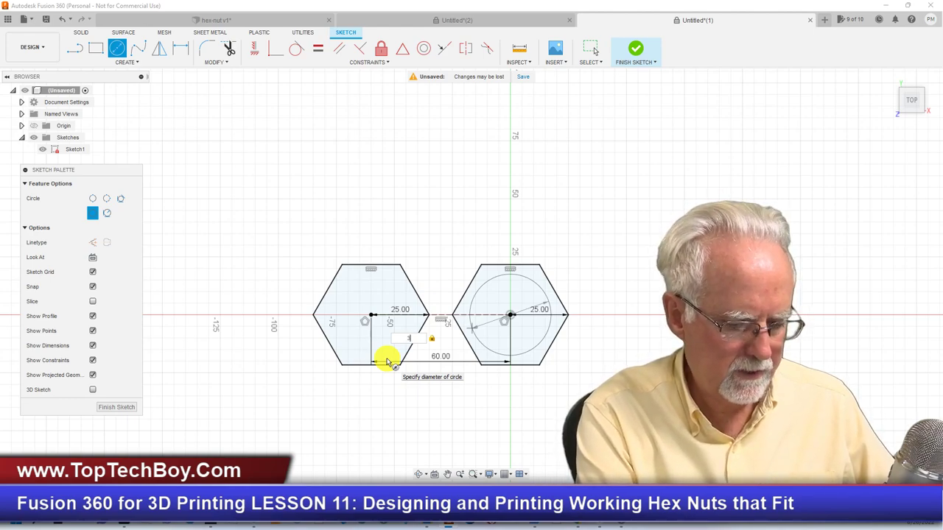
{"action": "type", "text": "0"}
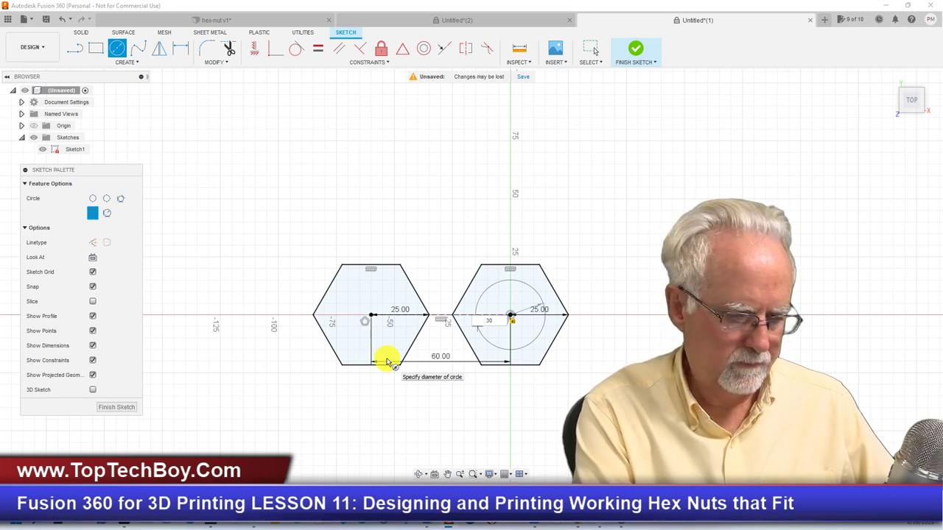
{"action": "type", "text": "5"}
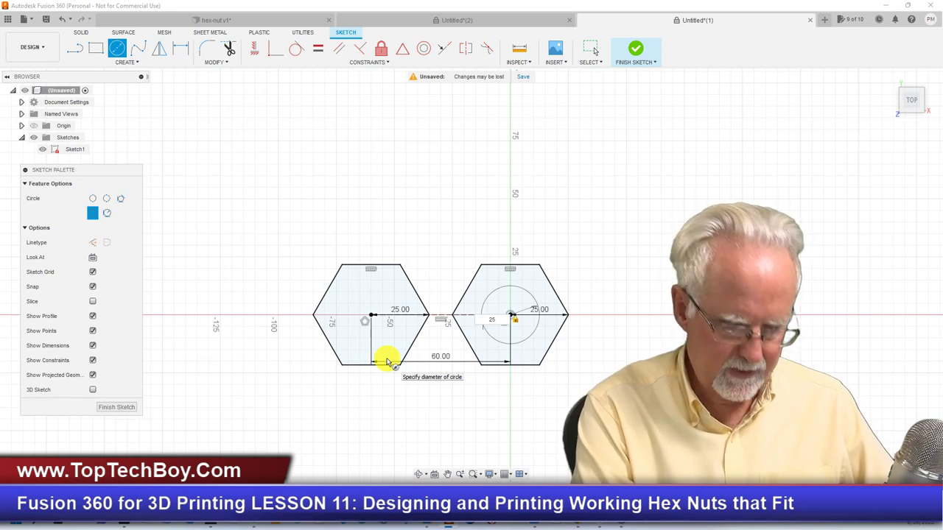
{"action": "key", "text": "Return"}
{"action": "key", "text": "Escape"}
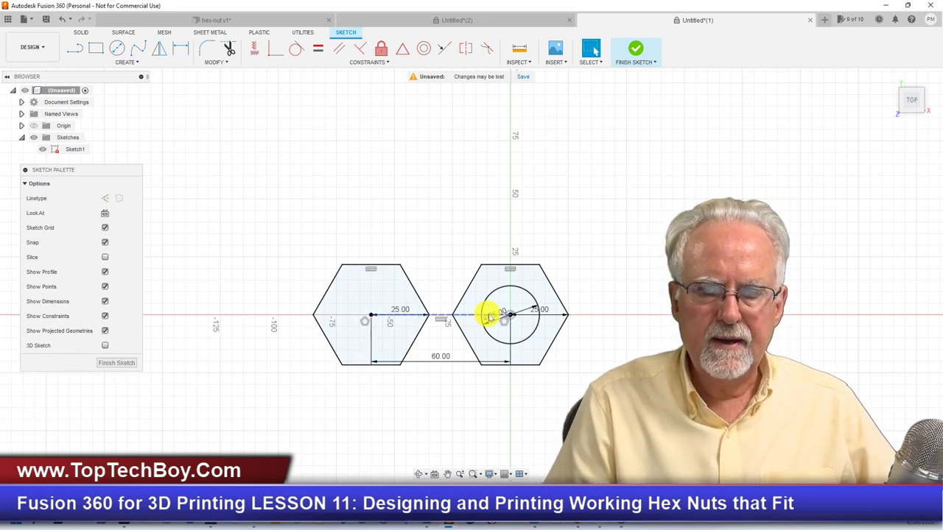
Add a Ø25.00 diameter dimension to the circle and move the 60.00 dimension below the hexagons.
{"action": "left_click", "coordinate": [493, 317]}
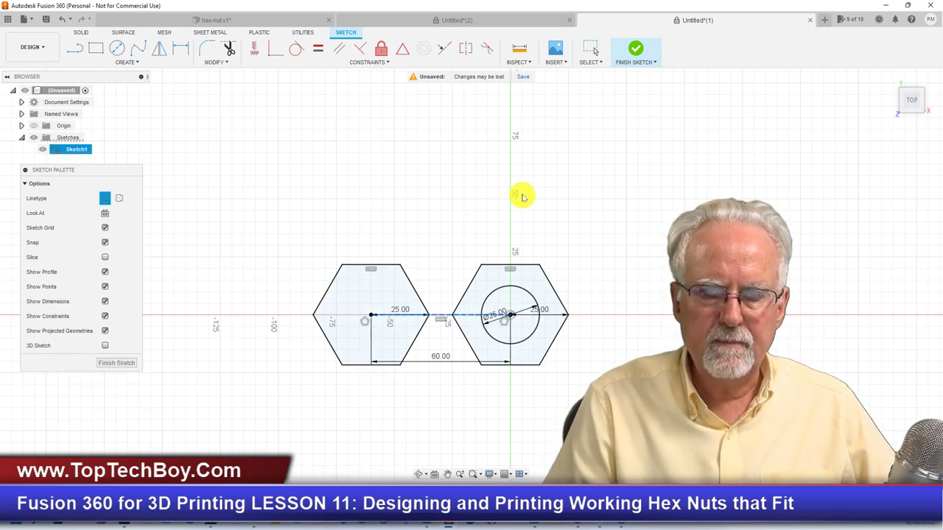
{"action": "key", "text": "d"}
{"action": "left_click", "coordinate": [497, 289]}
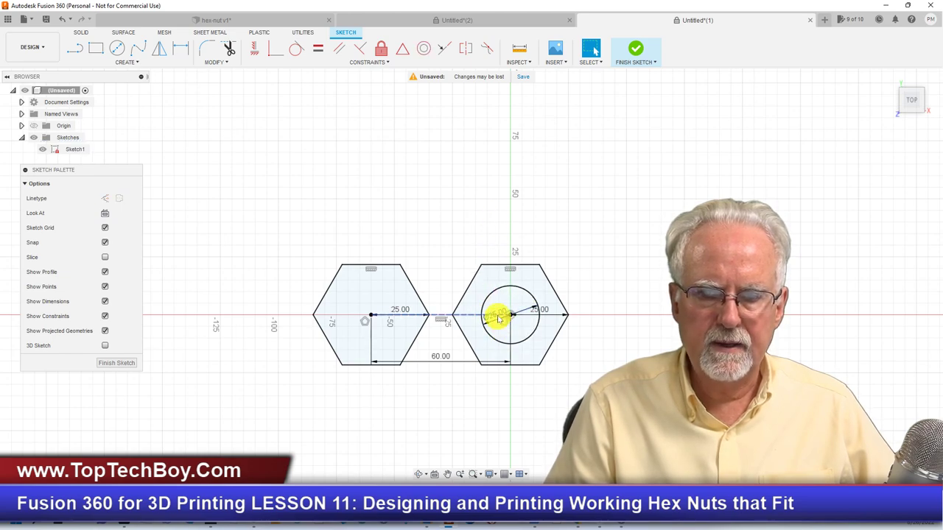
{"action": "left_click", "coordinate": [494, 316]}
{"action": "key", "text": "Escape"}
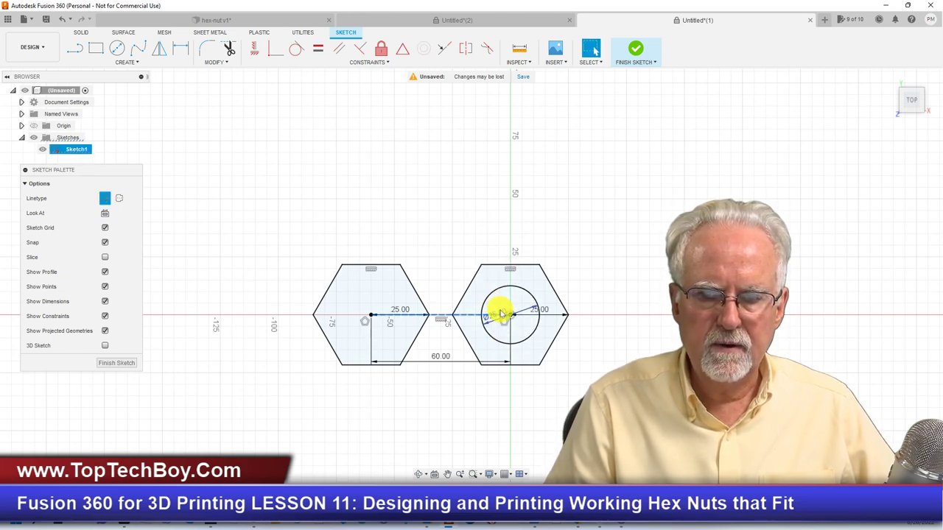
{"action": "key", "text": "d"}
{"action": "left_click", "coordinate": [501, 298]}
{"action": "left_click", "coordinate": [549, 174]}
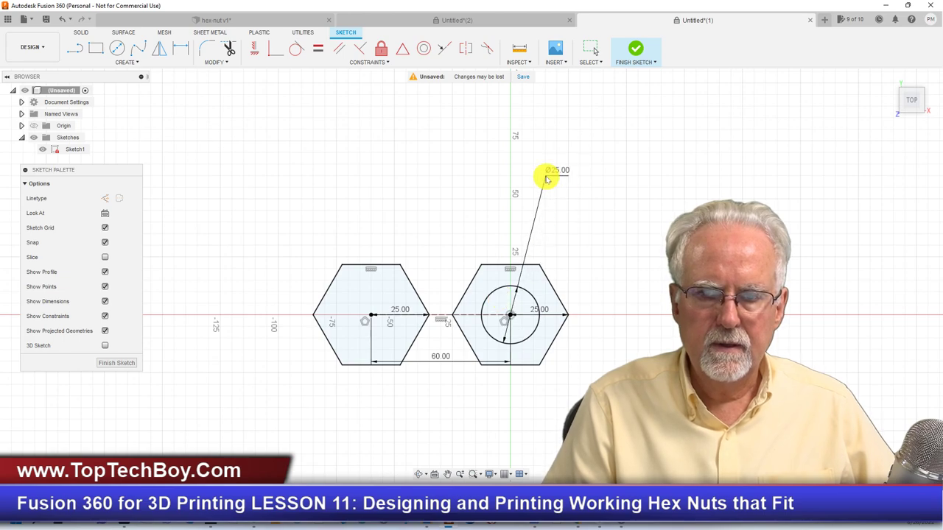
{"action": "key", "text": "Escape"}
{"action": "left_click_drag", "start_coordinate": [432, 358], "coordinate": [436, 402]}
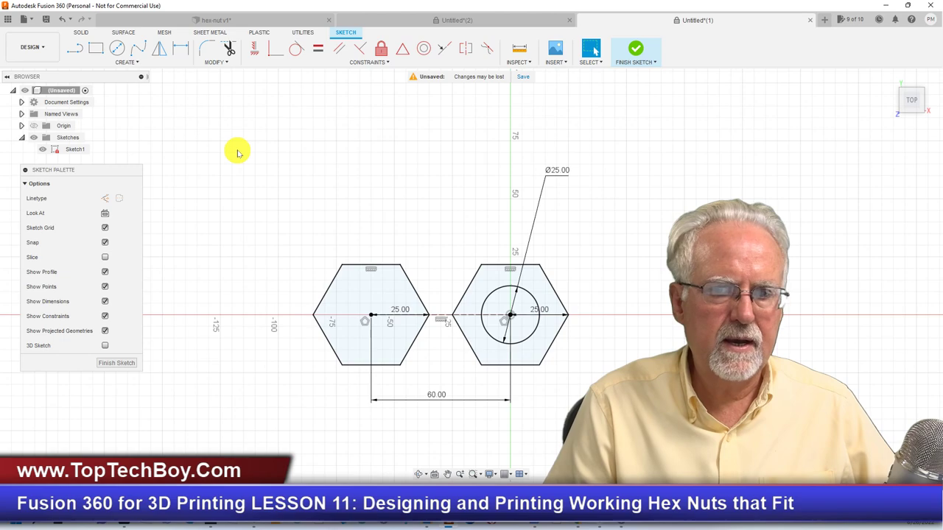
{"action": "left_click", "coordinate": [116, 48]}
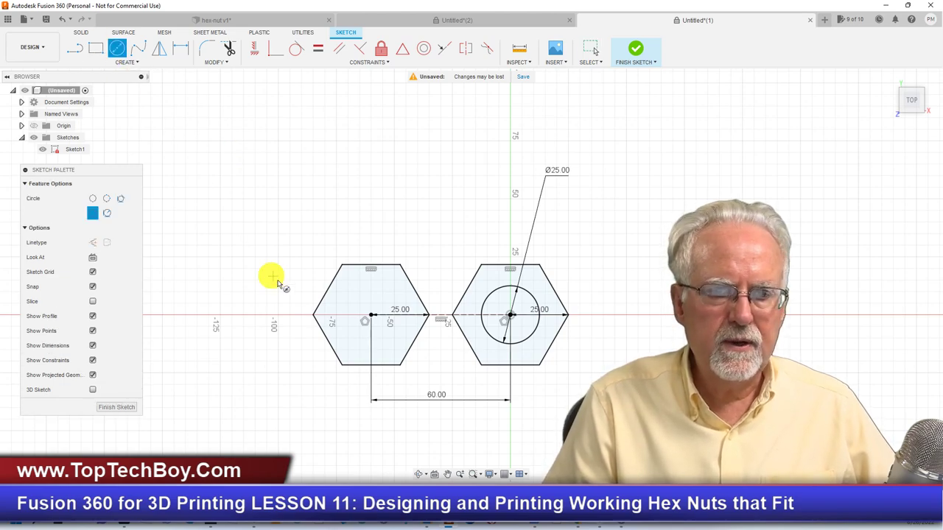
Draw a 25 mm diameter circle at the left hexagon's centre, then return to the Home view.
{"action": "left_click", "coordinate": [371, 317]}
{"action": "type", "text": "2"}
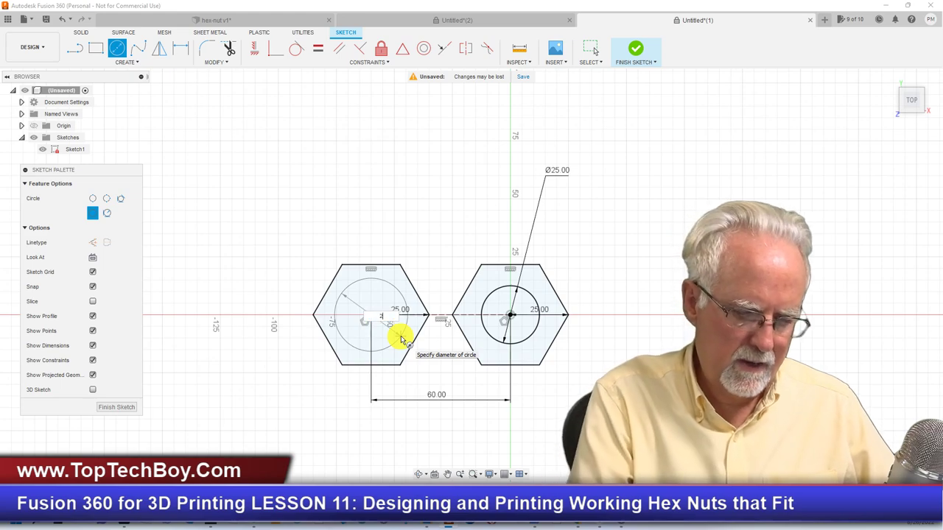
{"action": "type", "text": "5"}
{"action": "key", "text": "Return"}
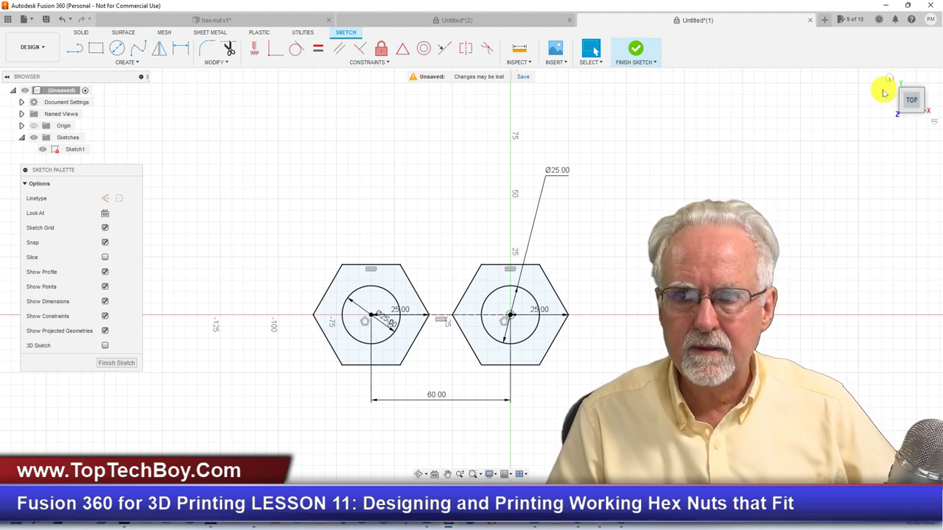
{"action": "left_click", "coordinate": [889, 79]}
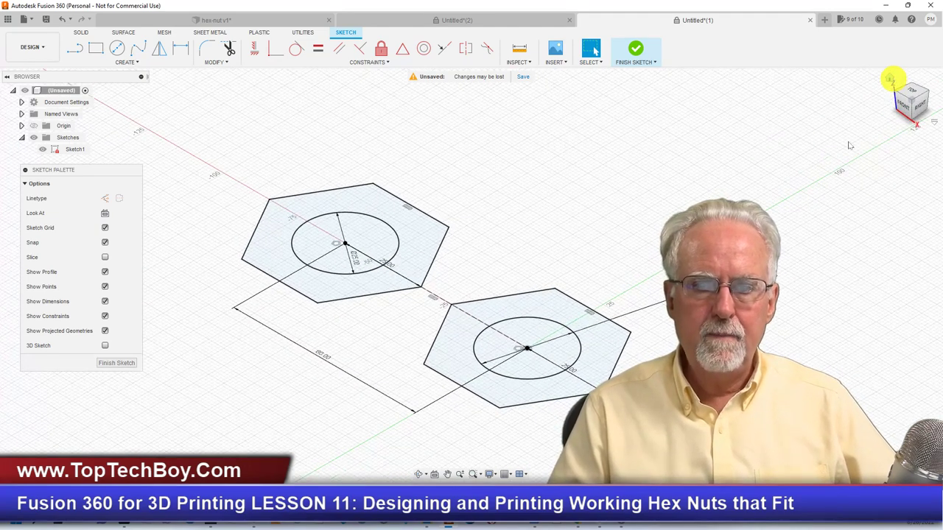
Finish the sketch and extrude the right hexagon profile 15 mm into a nut.
{"action": "left_click", "coordinate": [610, 355]}
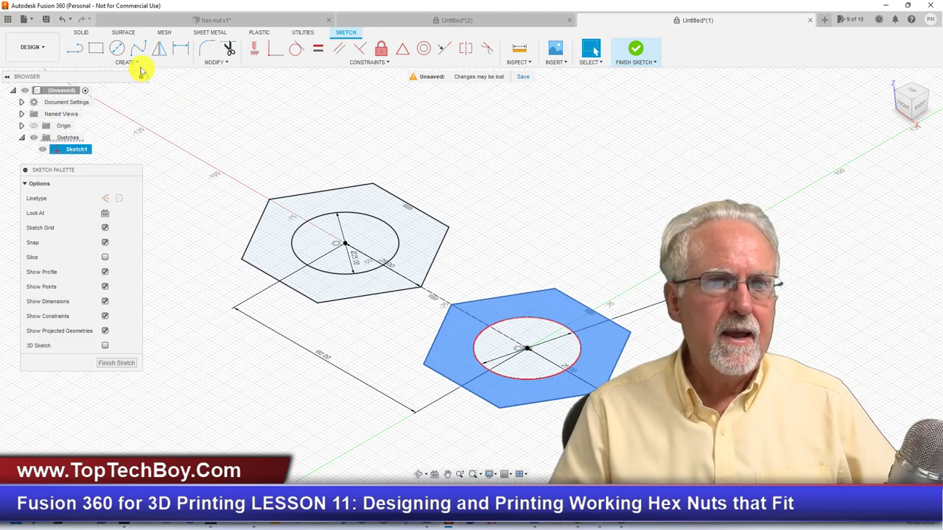
{"action": "left_click", "coordinate": [121, 362]}
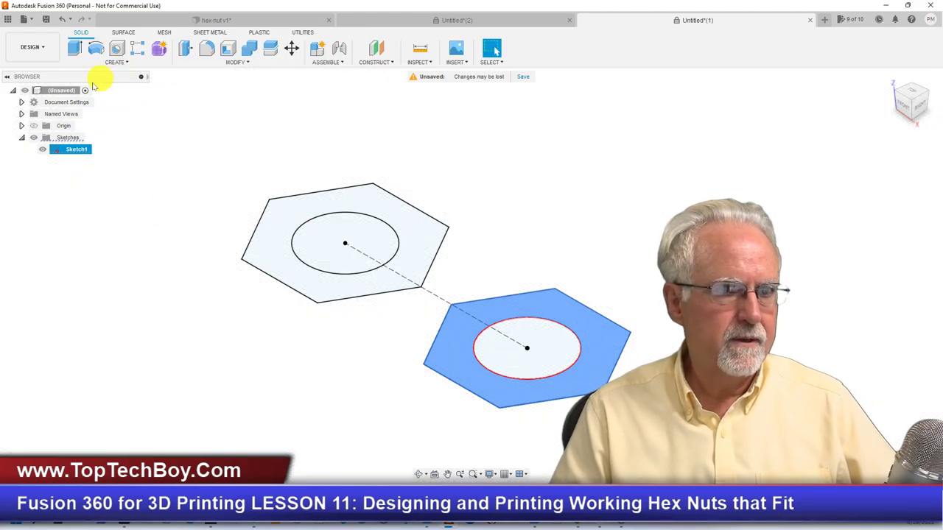
{"action": "left_click", "coordinate": [74, 48]}
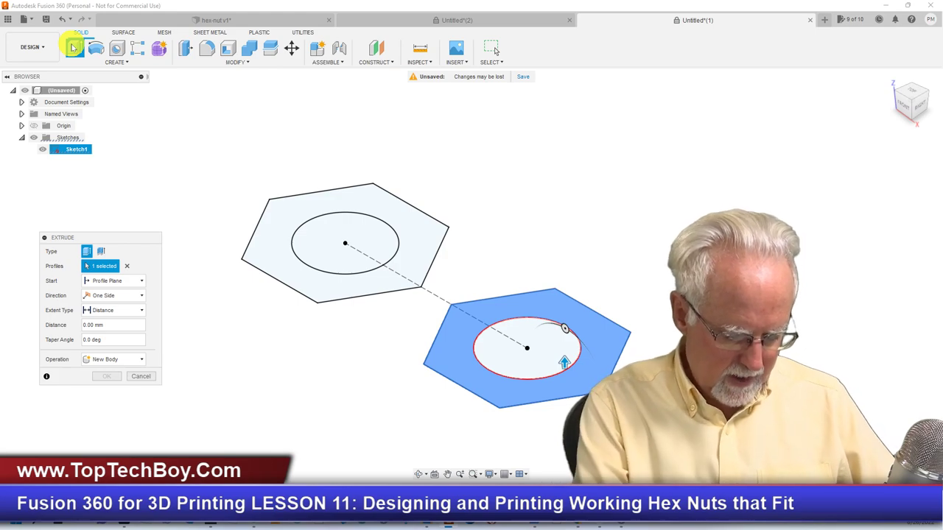
{"action": "type", "text": "-5"}
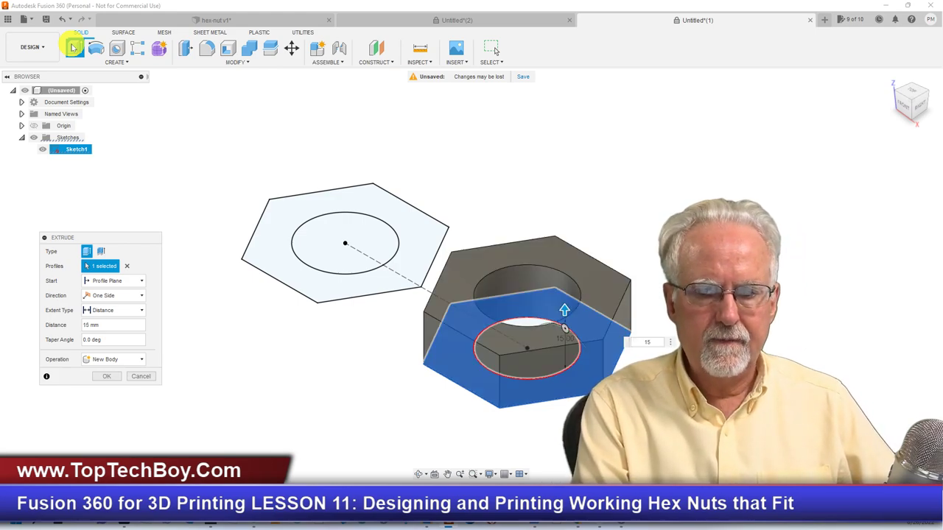
{"action": "key", "text": "Return"}
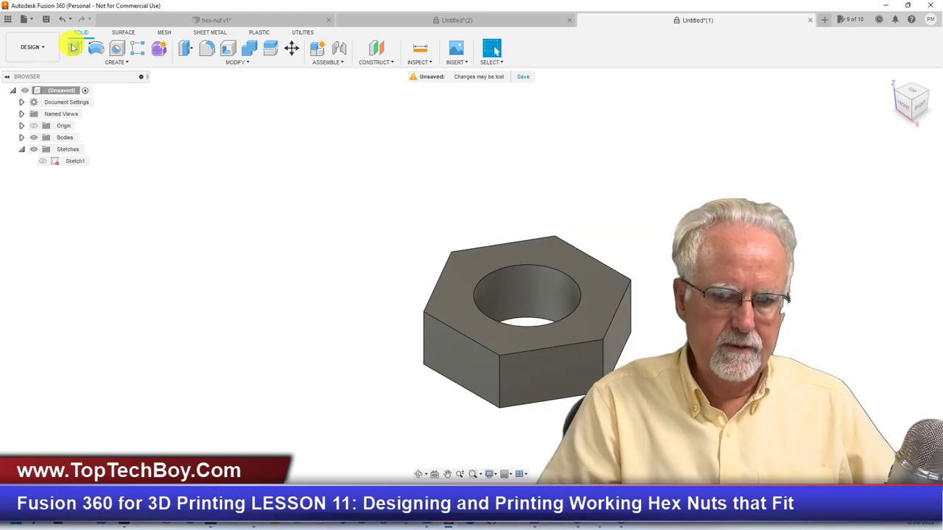
Extrude the left hexagon profile with extent To Object, stopping at the first nut's top face.
{"action": "left_click", "coordinate": [41, 161]}
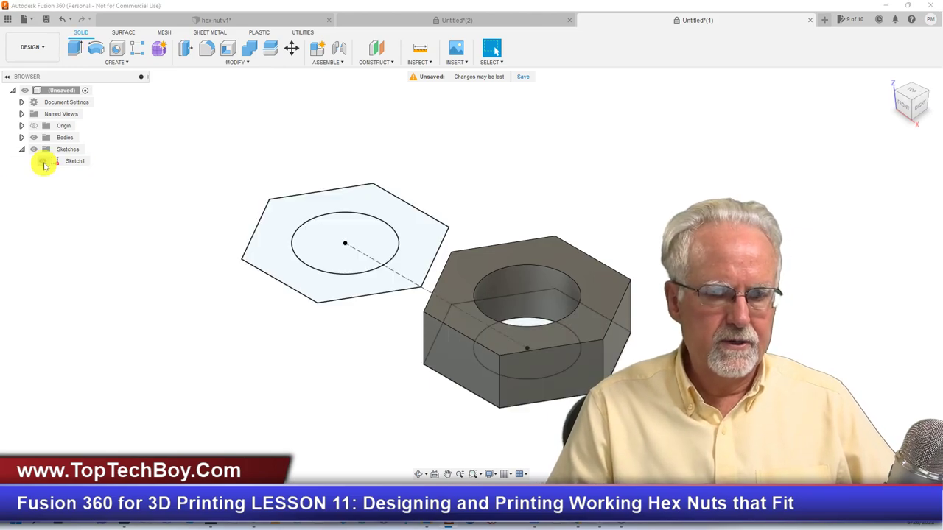
{"action": "left_click", "coordinate": [278, 255]}
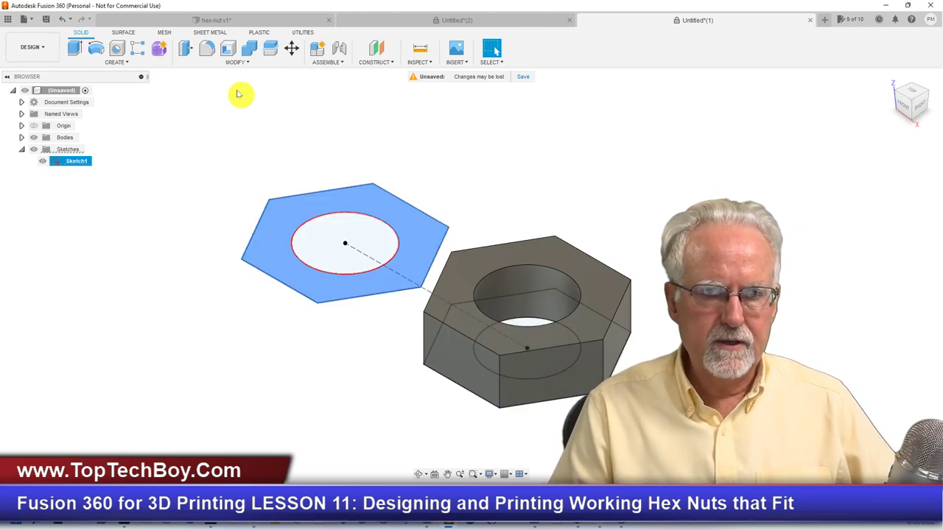
{"action": "left_click", "coordinate": [75, 49]}
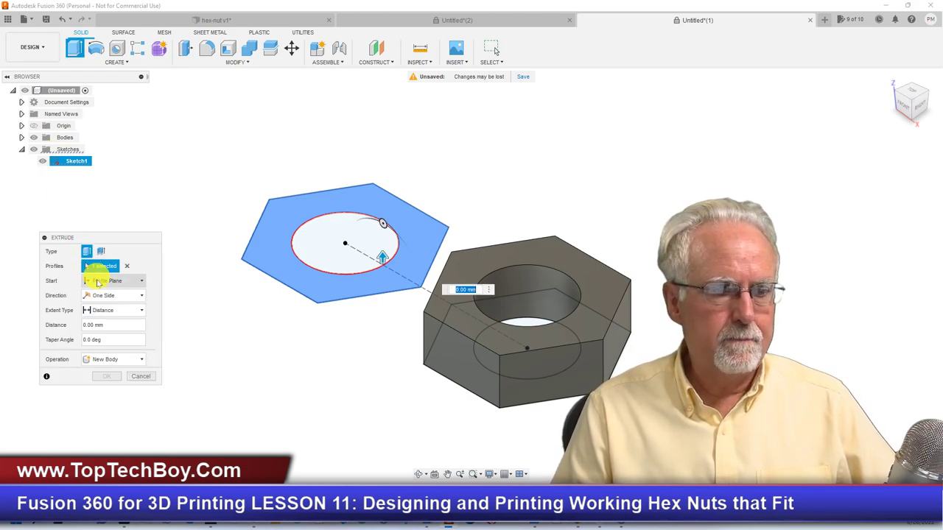
{"action": "left_click", "coordinate": [111, 314]}
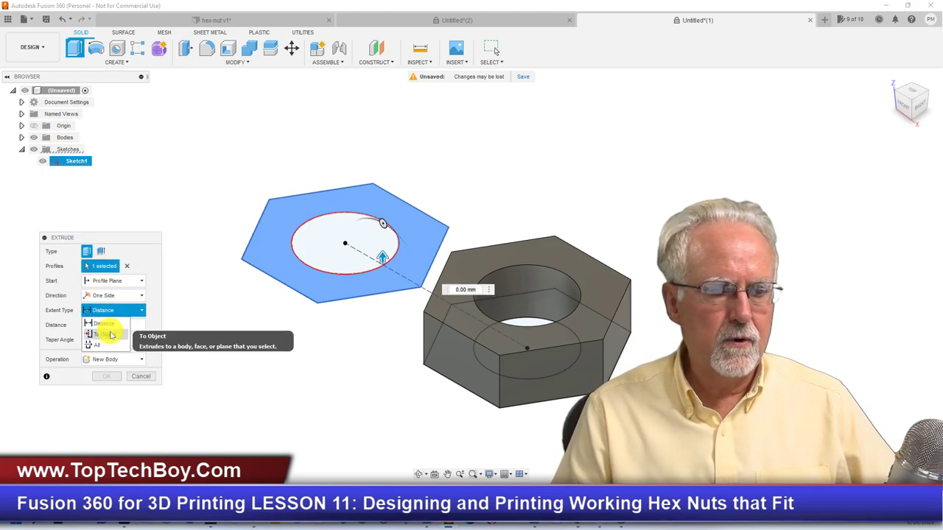
{"action": "left_click", "coordinate": [105, 324]}
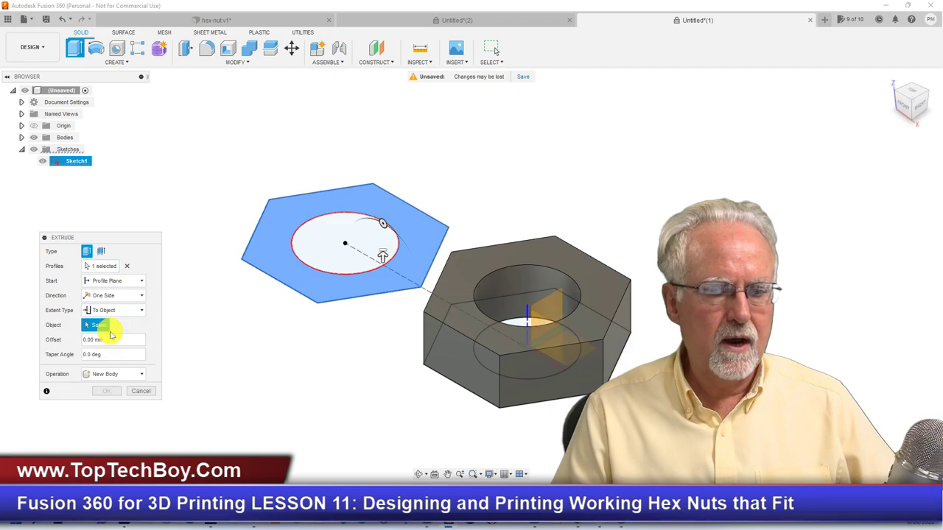
{"action": "left_click", "coordinate": [540, 255]}
{"action": "key", "text": "Return"}
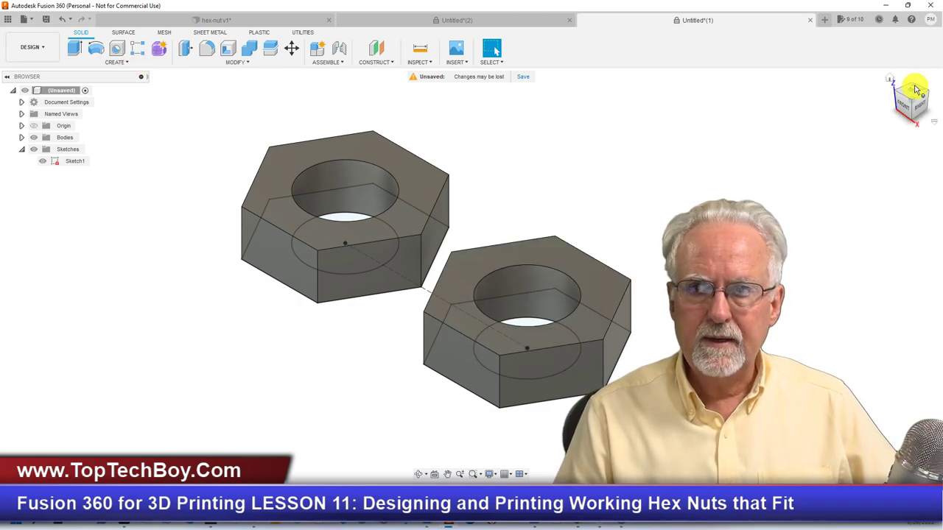
Extrude the circle inside the right nut's hole 35 mm as a new cylinder body.
{"action": "left_click_drag", "start_coordinate": [915, 94], "coordinate": [913, 107]}
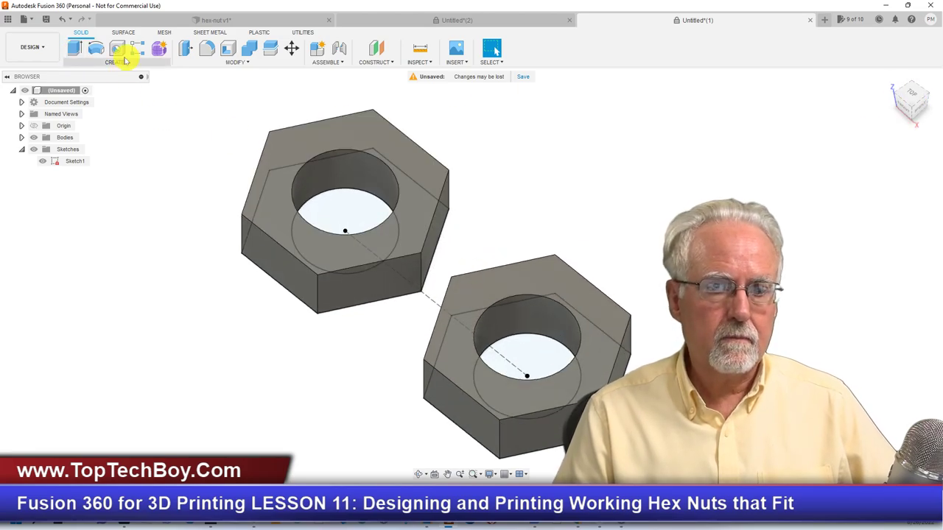
{"action": "left_click", "coordinate": [536, 357]}
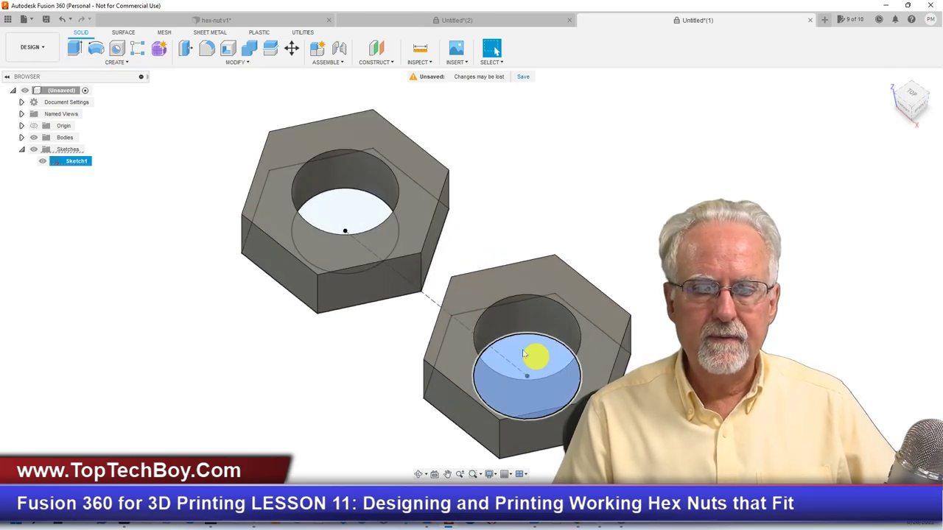
{"action": "left_click", "coordinate": [74, 53]}
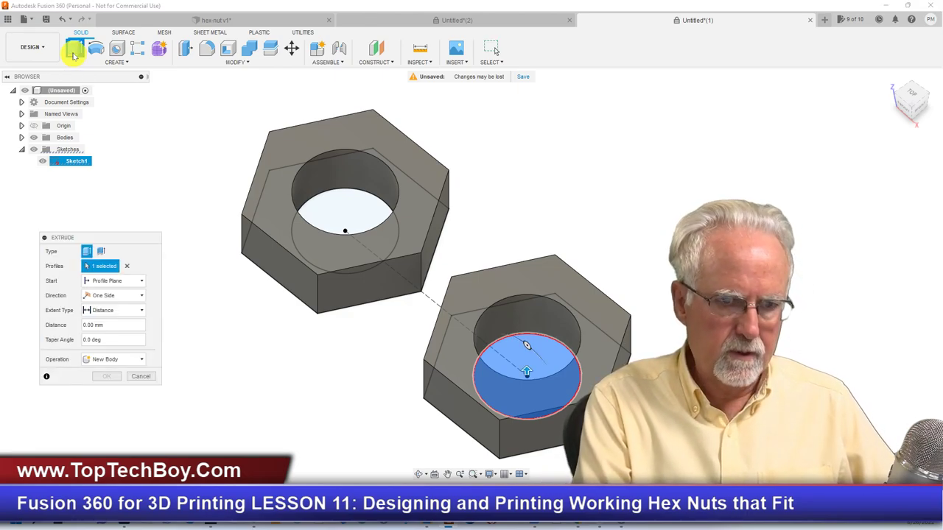
{"action": "type", "text": "35"}
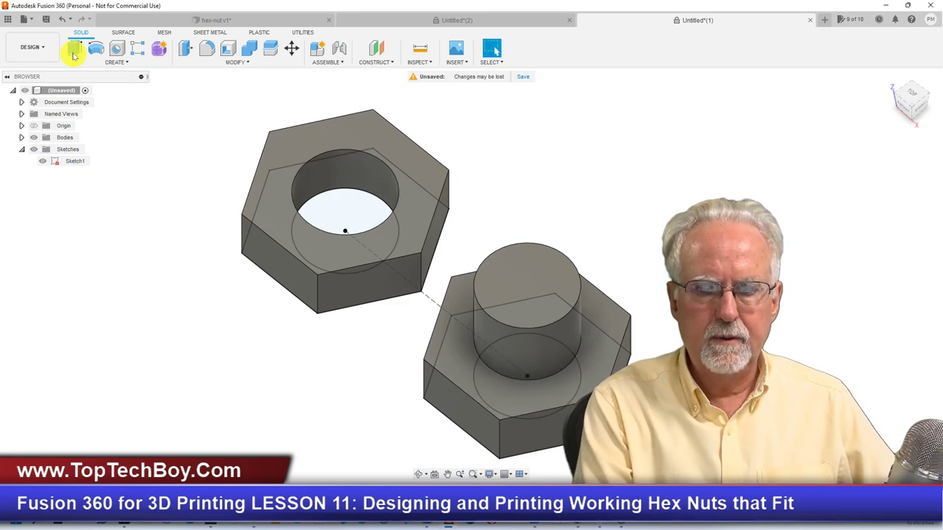
{"action": "left_click", "coordinate": [910, 107]}
{"action": "mouse_move", "coordinate": [907, 81]}
{"action": "left_mouse_down"}
{"action": "mouse_move", "coordinate": [898, 76]}
{"action": "mouse_move", "coordinate": [915, 67]}
{"action": "mouse_move", "coordinate": [911, 95]}
{"action": "mouse_move", "coordinate": [909, 82]}
{"action": "left_mouse_up"}
{"action": "left_click", "coordinate": [131, 64]}
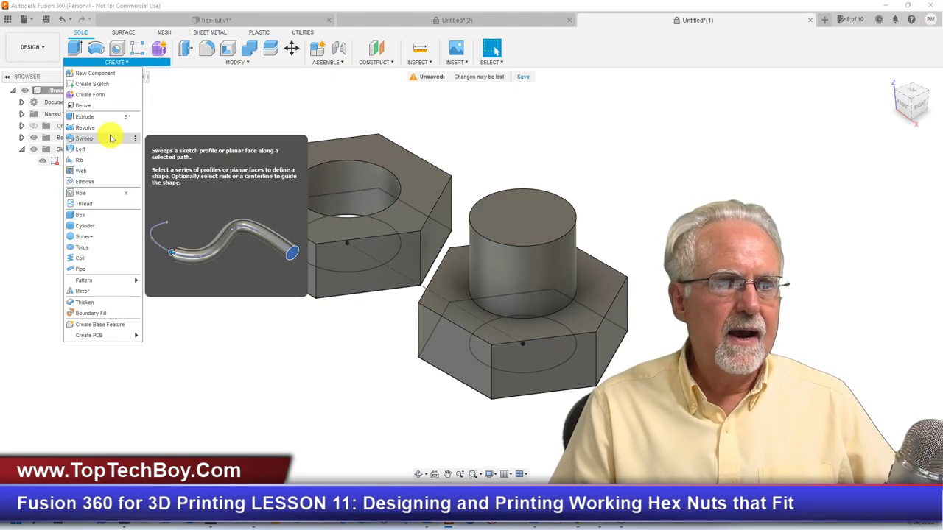
Add a modeled ISO Metric M25x2 6H internal thread to the left nut's hole face.
{"action": "left_click", "coordinate": [97, 203]}
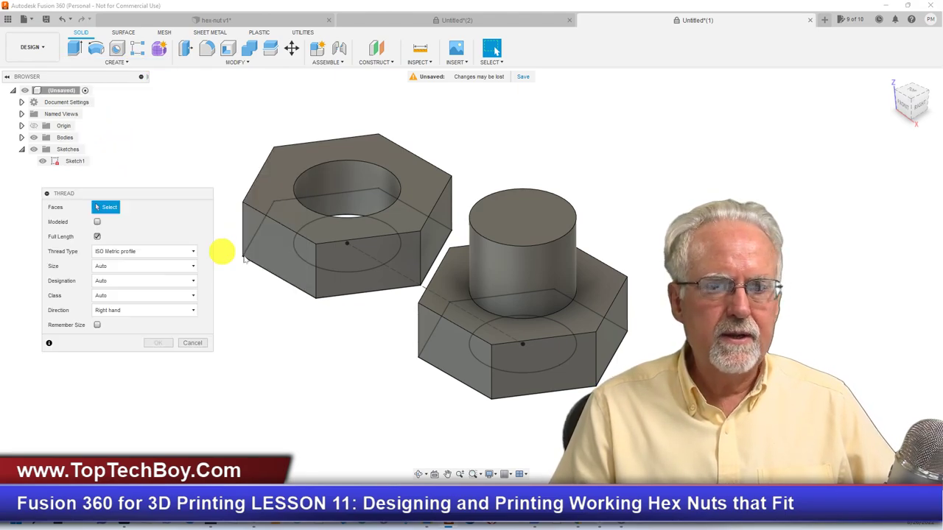
{"action": "left_click", "coordinate": [344, 179]}
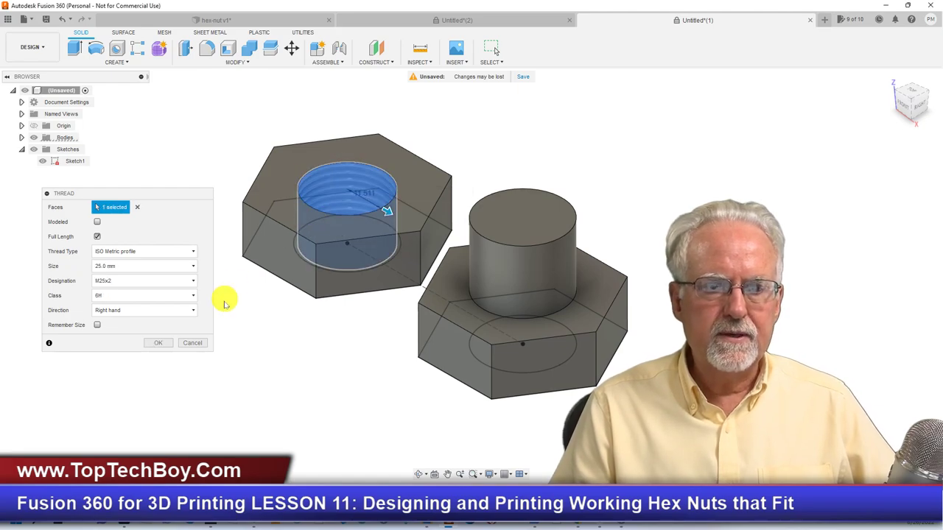
{"action": "left_click", "coordinate": [97, 223]}
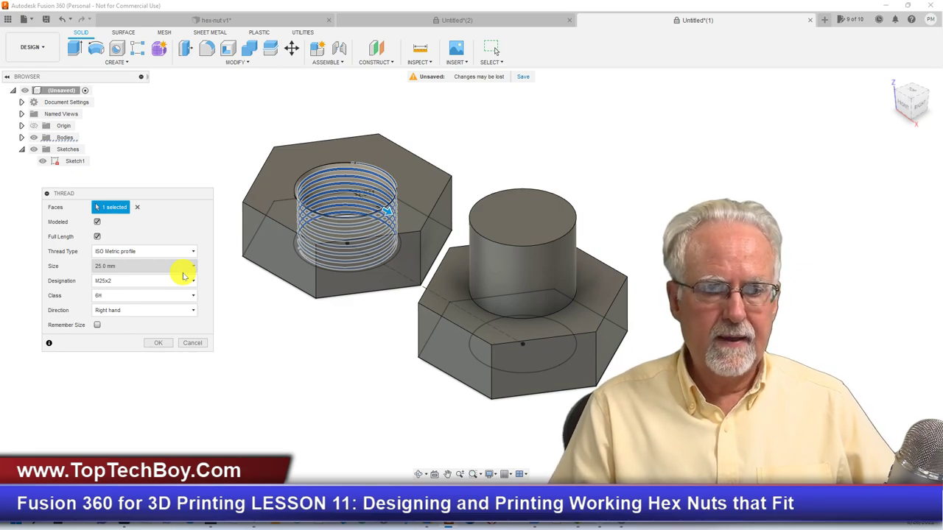
{"action": "left_click", "coordinate": [159, 344]}
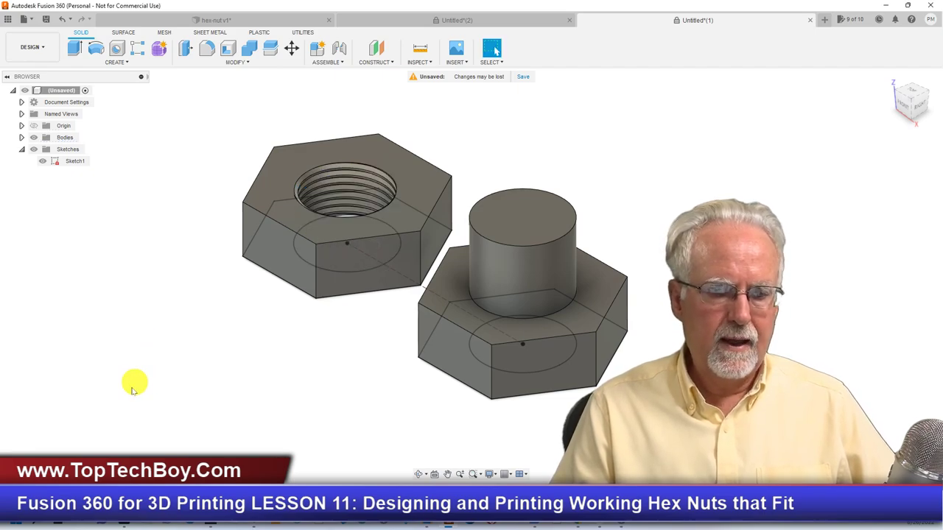
Start a modeled M25x2 class 6g external thread on the selected bolt cylinder.
{"action": "left_click", "coordinate": [508, 260]}
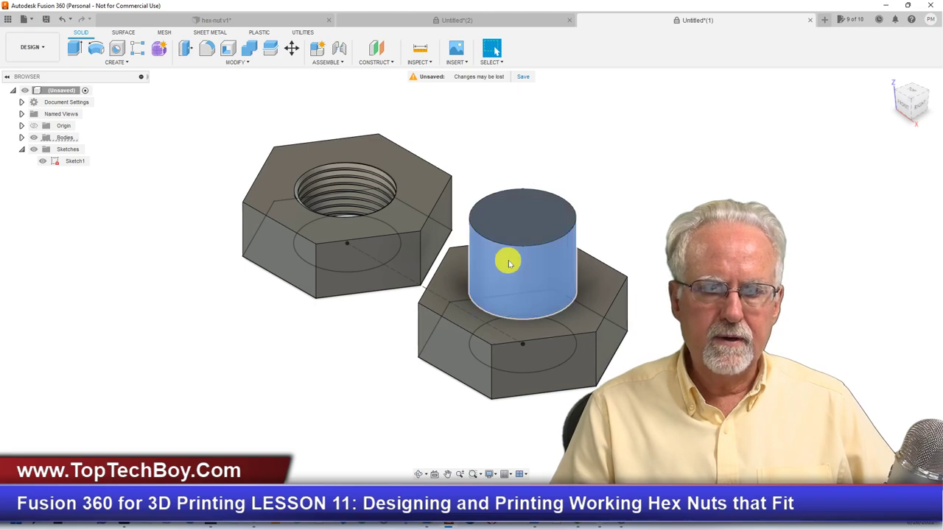
{"action": "left_click", "coordinate": [122, 61]}
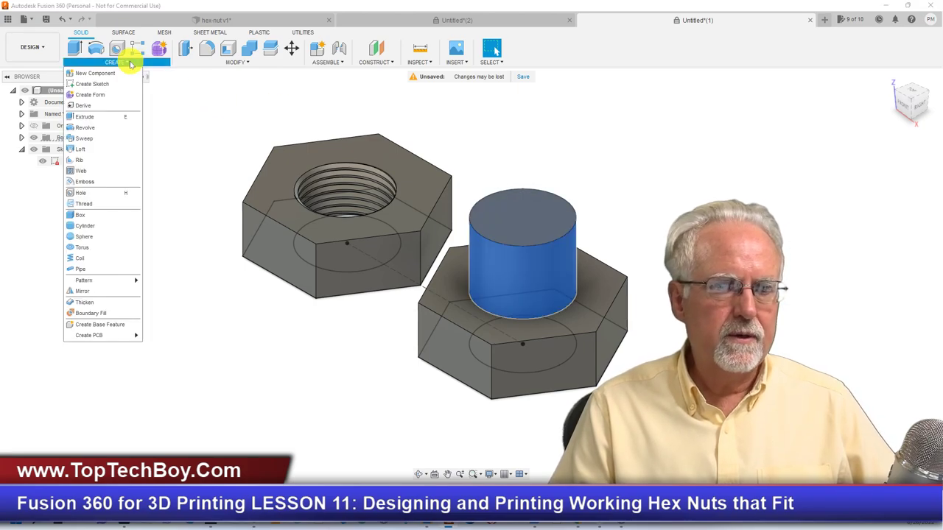
{"action": "left_click", "coordinate": [105, 203]}
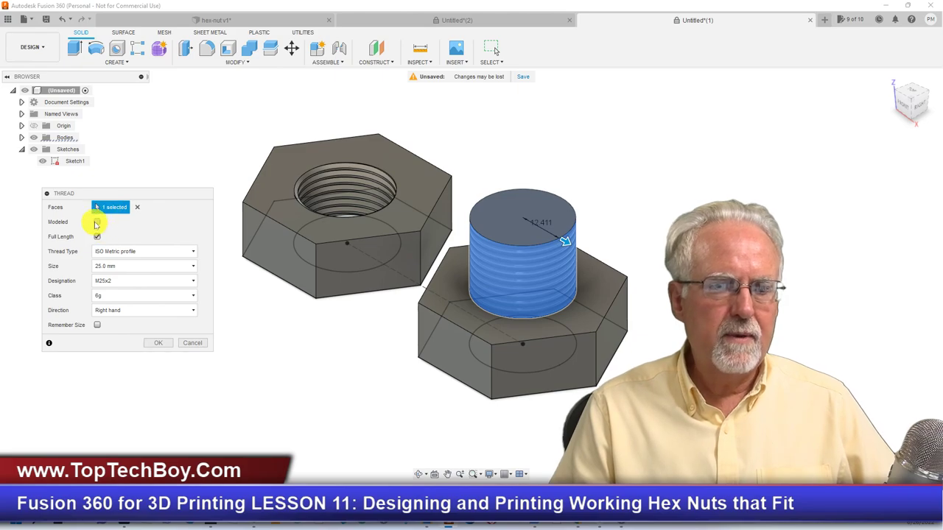
{"action": "left_click", "coordinate": [96, 223]}
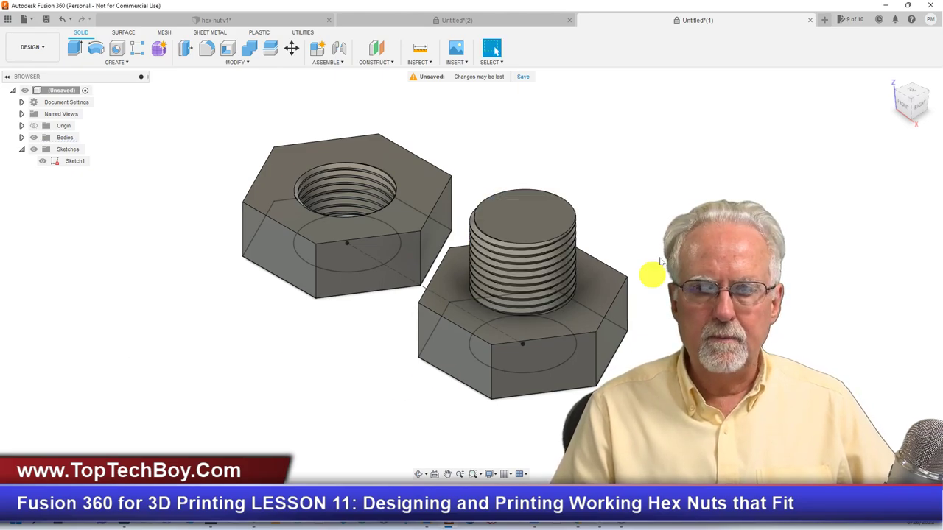
Orbit the model with the ViewCube toward the front and snap to the front view.
{"action": "left_click_drag", "start_coordinate": [908, 111], "coordinate": [10, 78]}
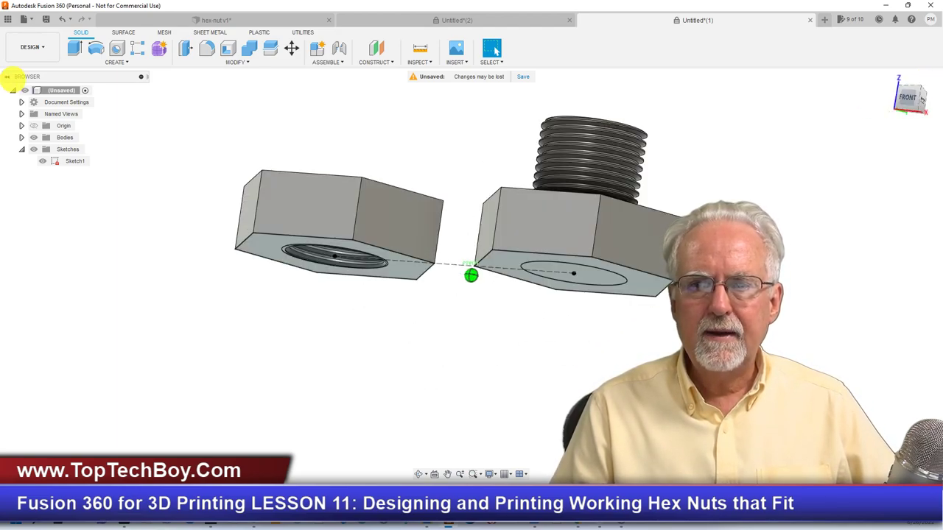
{"action": "left_click", "coordinate": [909, 103]}
Zoom in on the bolt's thread and select its thread faces.
{"action": "scroll", "coordinate": [616, 181], "scroll_direction": "up", "scroll_amount": 6}
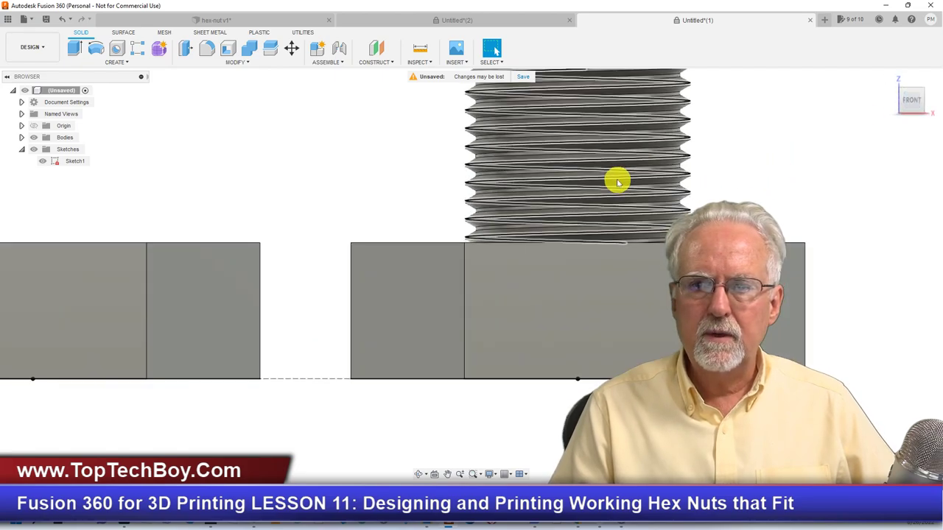
{"action": "scroll", "coordinate": [508, 193], "scroll_direction": "up", "scroll_amount": 3}
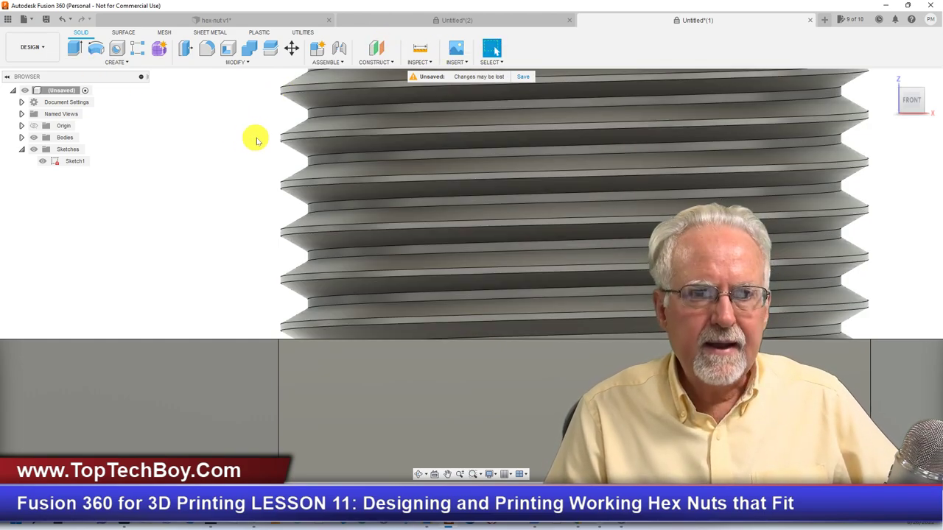
{"action": "left_click", "coordinate": [308, 127]}
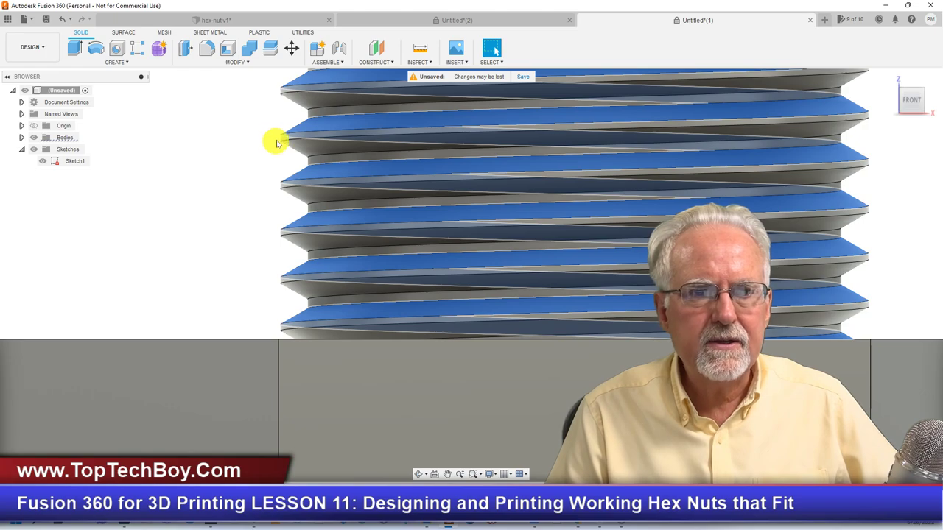
{"action": "left_click", "coordinate": [177, 164]}
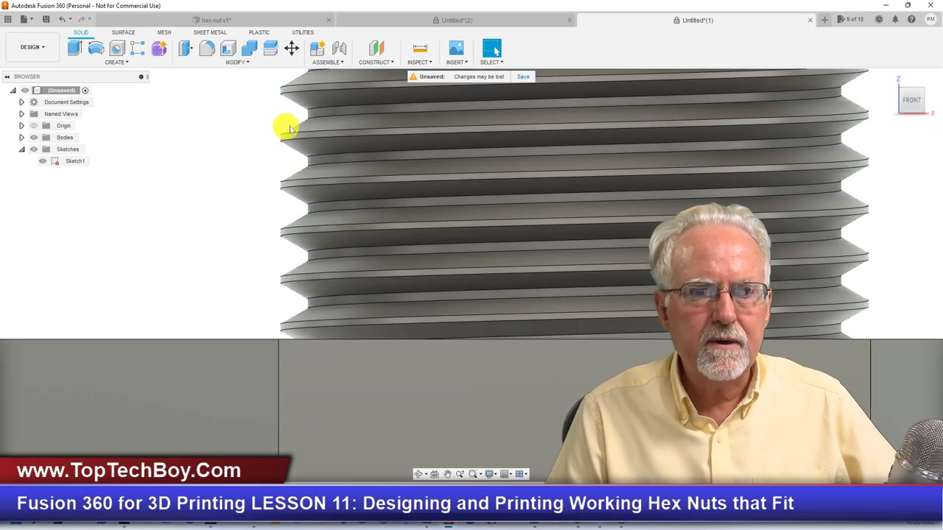
{"action": "left_click", "coordinate": [318, 125]}
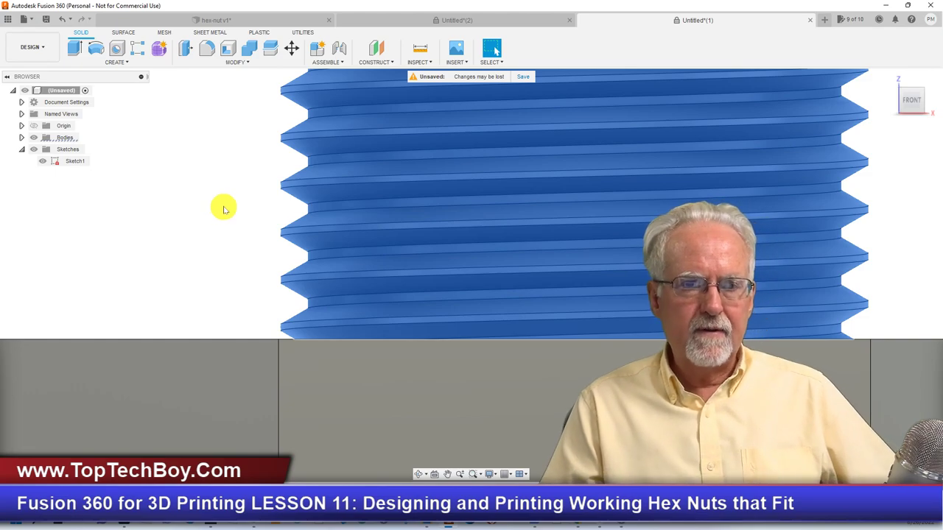
{"action": "left_click", "coordinate": [236, 63]}
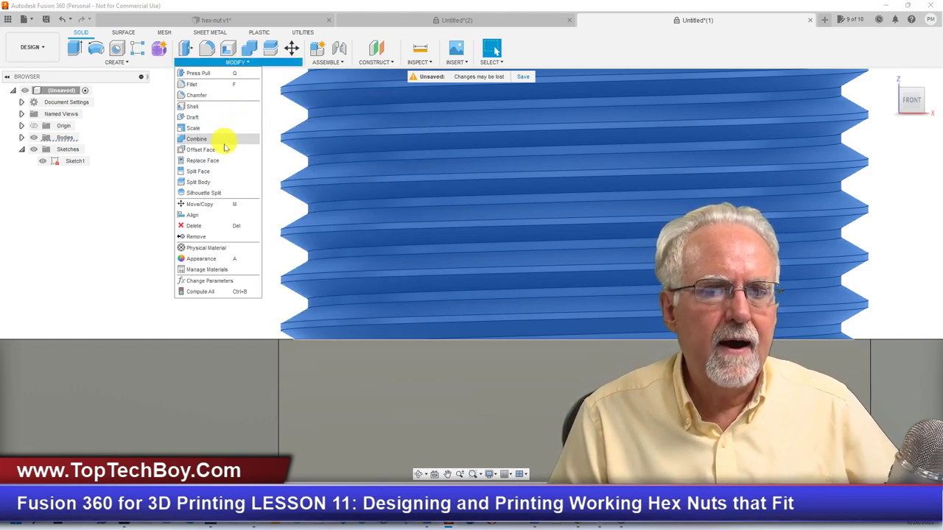
Offset the selected thread faces by -0.1 mm and return to the home view.
{"action": "left_click", "coordinate": [199, 150]}
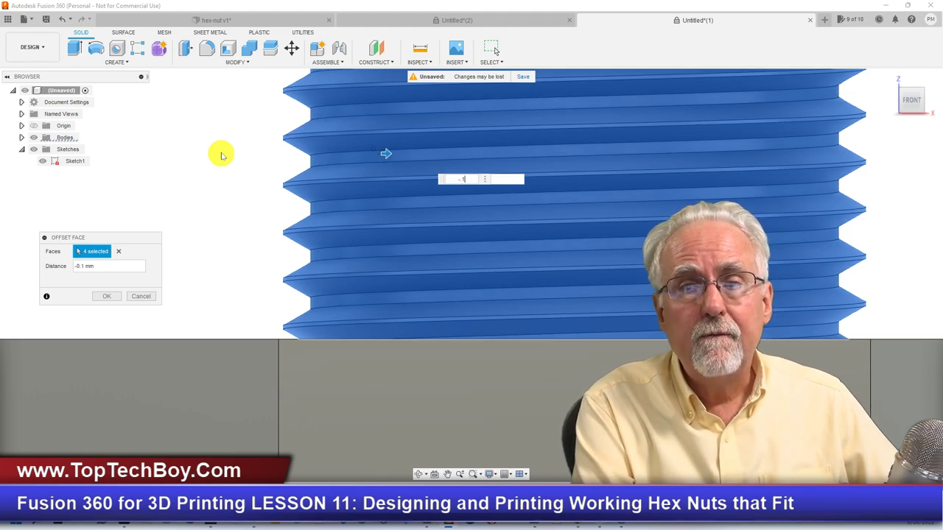
{"action": "key", "text": "Return"}
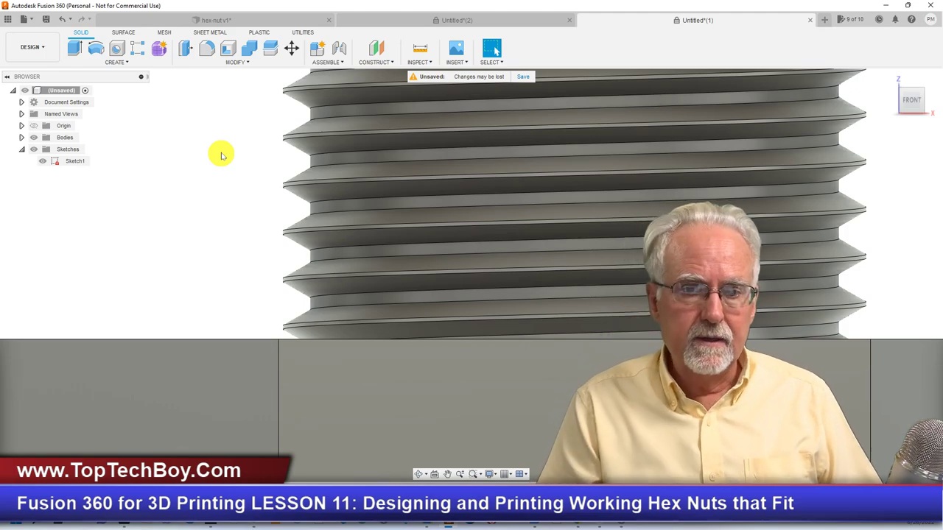
{"action": "left_click", "coordinate": [889, 79]}
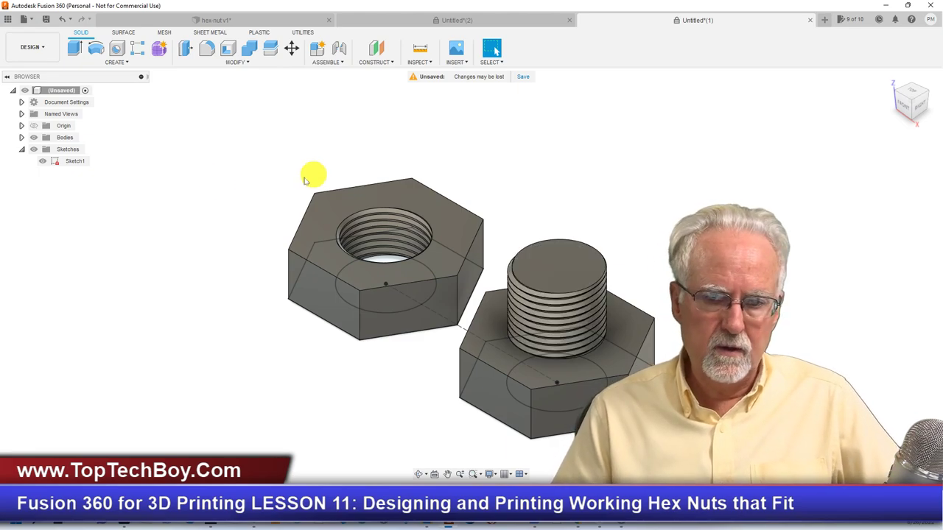
Orbit to look down on the parts, then switch to the Untitled(2) cylindrical nut design.
{"action": "scroll", "coordinate": [231, 152], "scroll_direction": "down", "scroll_amount": 3}
{"action": "scroll", "coordinate": [540, 284], "scroll_direction": "up", "scroll_amount": 3}
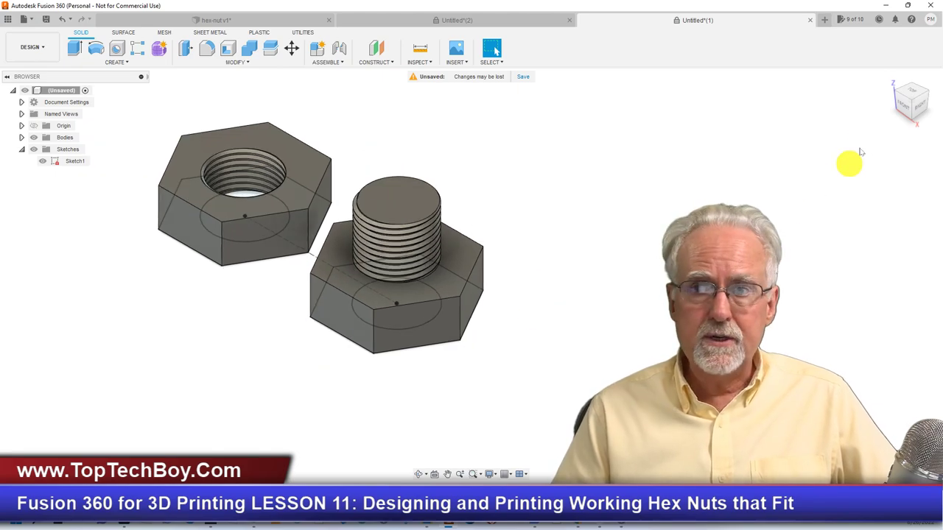
{"action": "mouse_move", "coordinate": [904, 118]}
{"action": "left_mouse_down"}
{"action": "mouse_move", "coordinate": [909, 99]}
{"action": "mouse_move", "coordinate": [926, 90]}
{"action": "mouse_move", "coordinate": [890, 113]}
{"action": "mouse_move", "coordinate": [879, 101]}
{"action": "mouse_move", "coordinate": [919, 84]}
{"action": "mouse_move", "coordinate": [915, 66]}
{"action": "mouse_move", "coordinate": [906, 121]}
{"action": "left_mouse_up"}
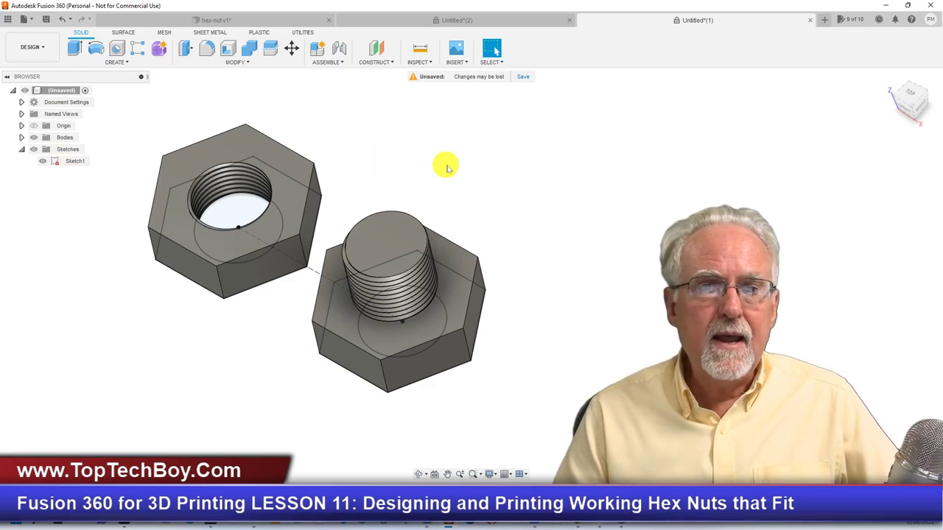
{"action": "left_click", "coordinate": [456, 20]}
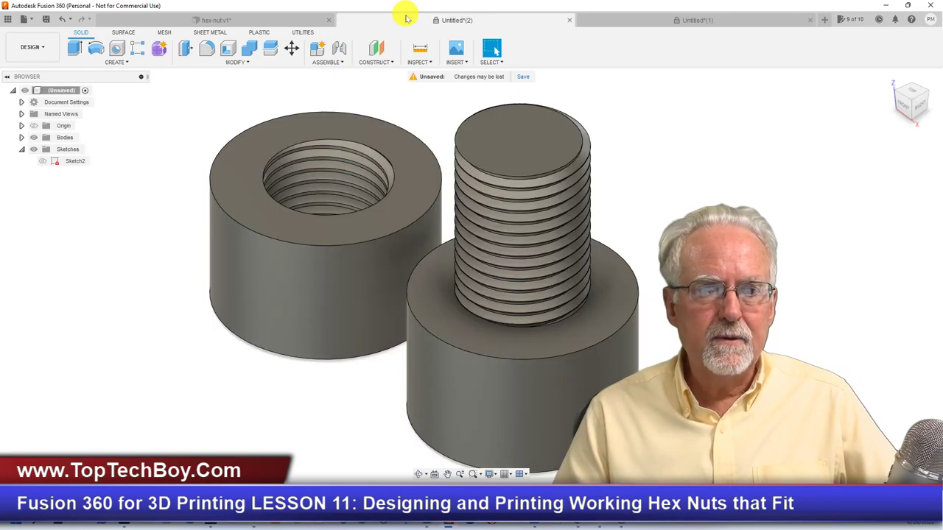
Compare the Untitled(1) and hex-nut v1 designs, then go back to Untitled(1).
{"action": "left_click", "coordinate": [630, 16]}
{"action": "left_click", "coordinate": [253, 18]}
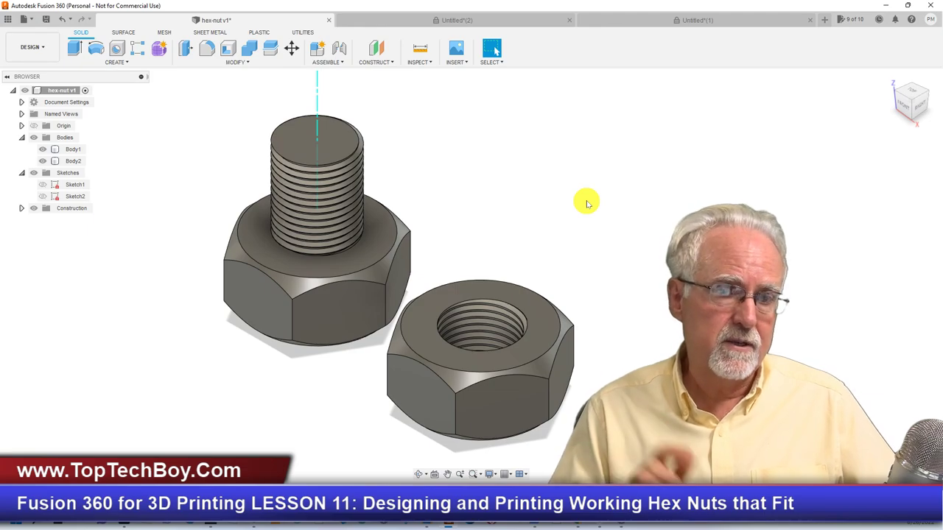
{"action": "left_click", "coordinate": [630, 25]}
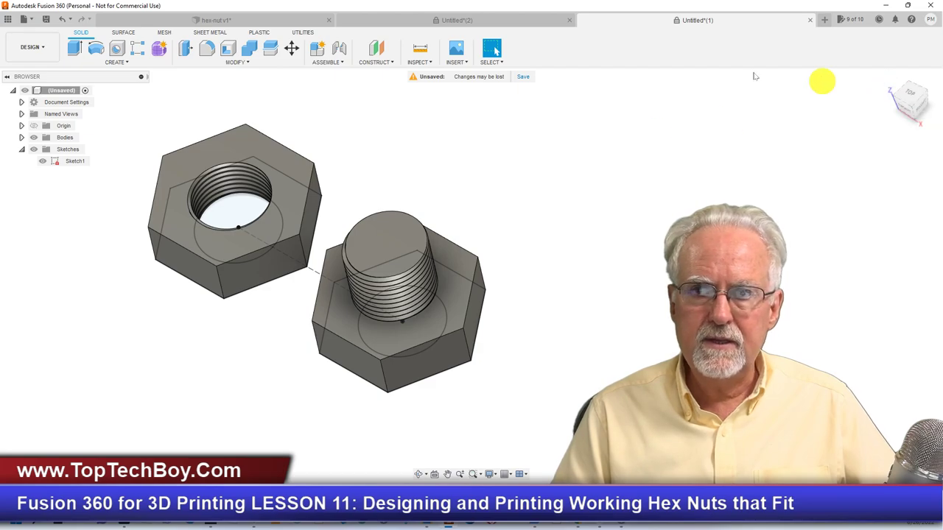
Fillet one top edge of the hex nut with a 3 mm radius.
{"action": "left_click", "coordinate": [247, 63]}
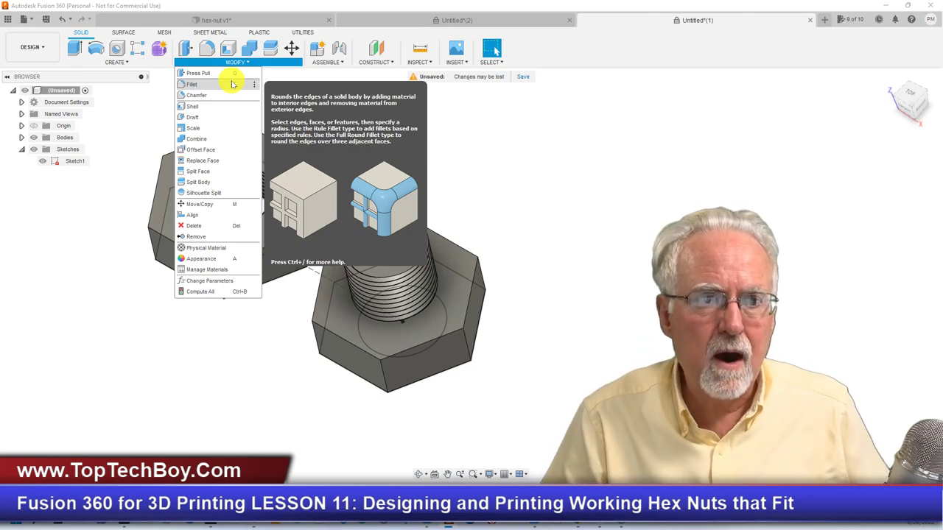
{"action": "left_click", "coordinate": [232, 84]}
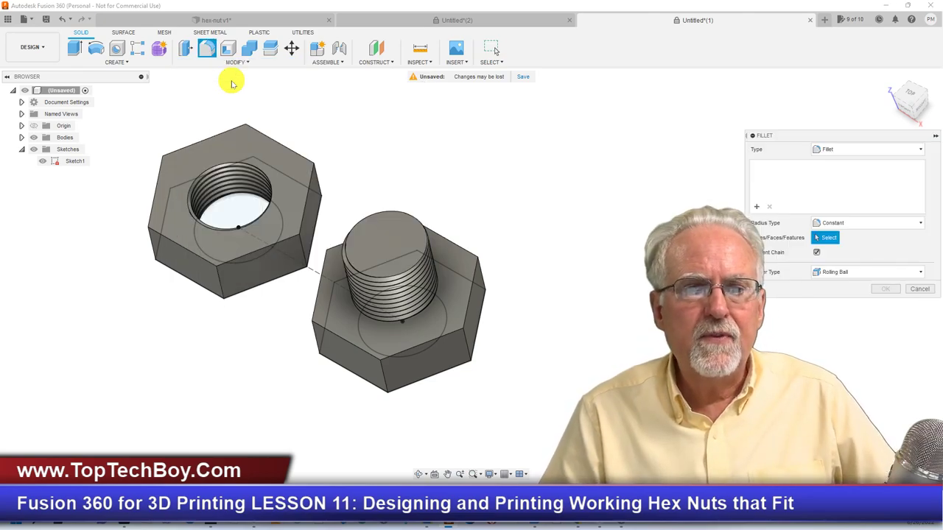
{"action": "left_click", "coordinate": [282, 148]}
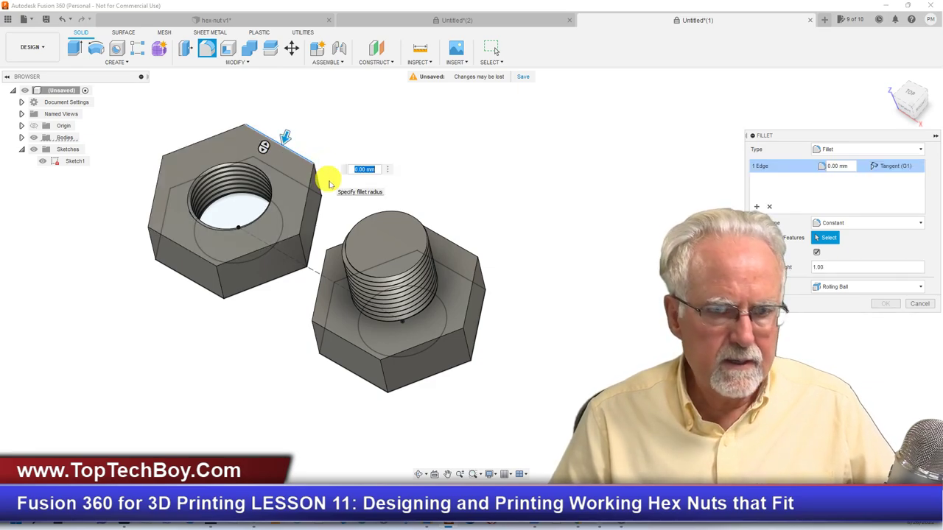
{"action": "type", "text": "2"}
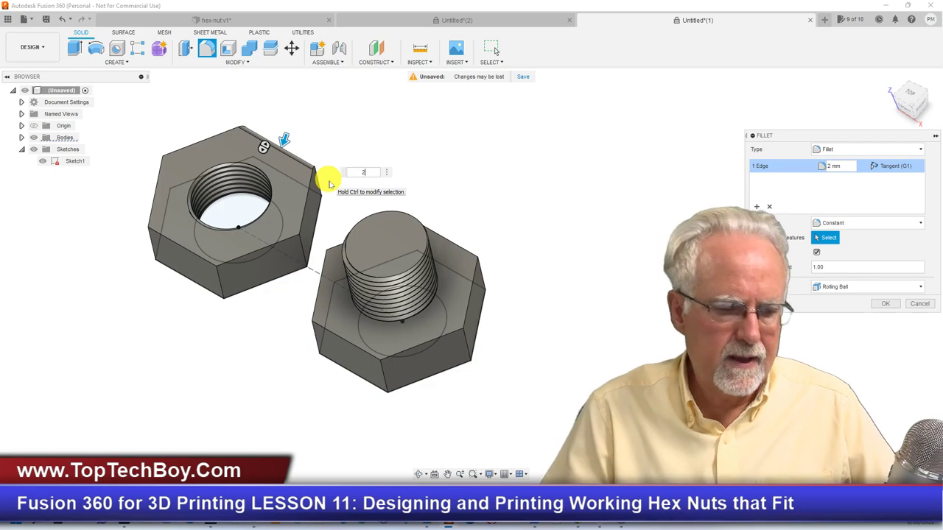
{"action": "key", "text": "BackSpace"}
{"action": "type", "text": "3"}
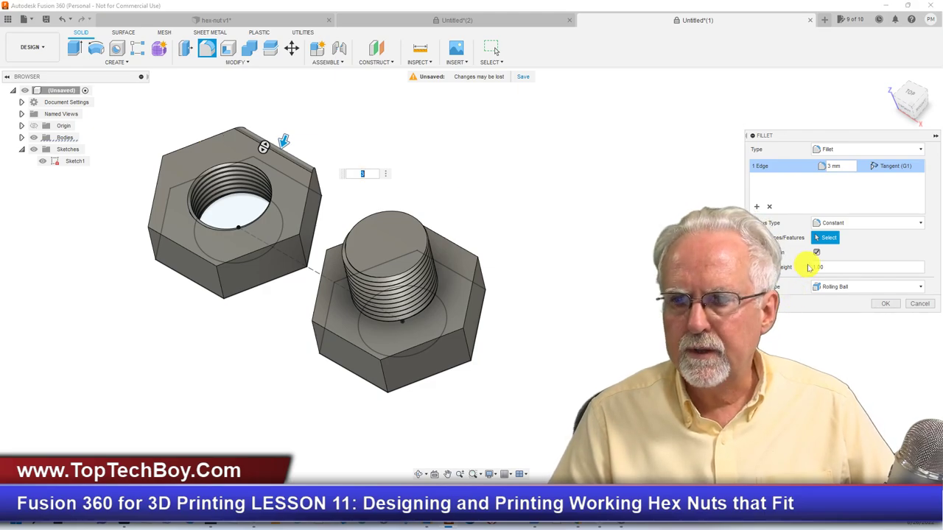
{"action": "left_click", "coordinate": [824, 239]}
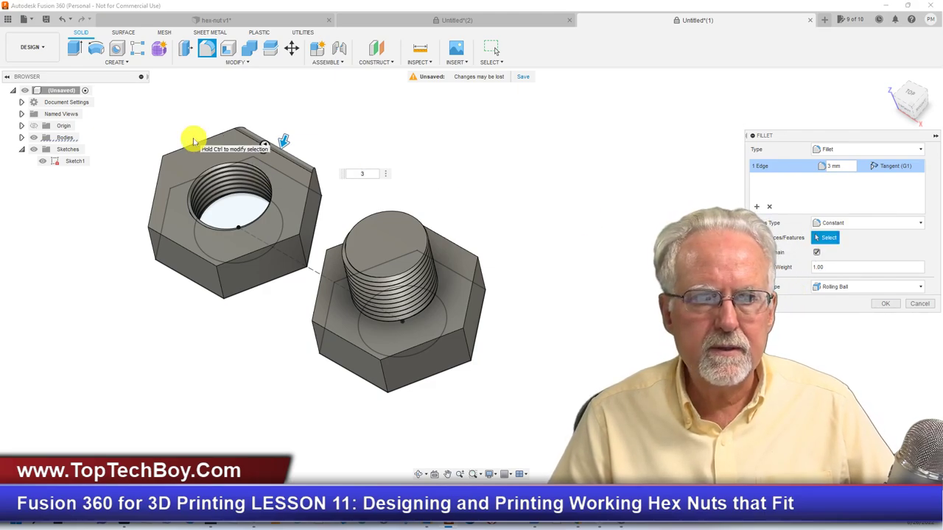
{"action": "left_click", "coordinate": [885, 303]}
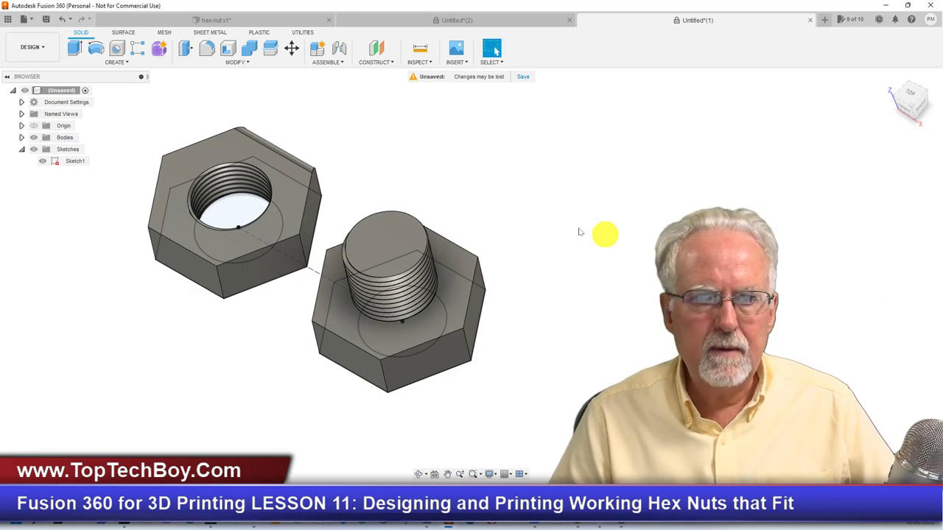
Select the five top hexagon edges of the nut and fillet them at 3 mm.
{"action": "left_click", "coordinate": [200, 143]}
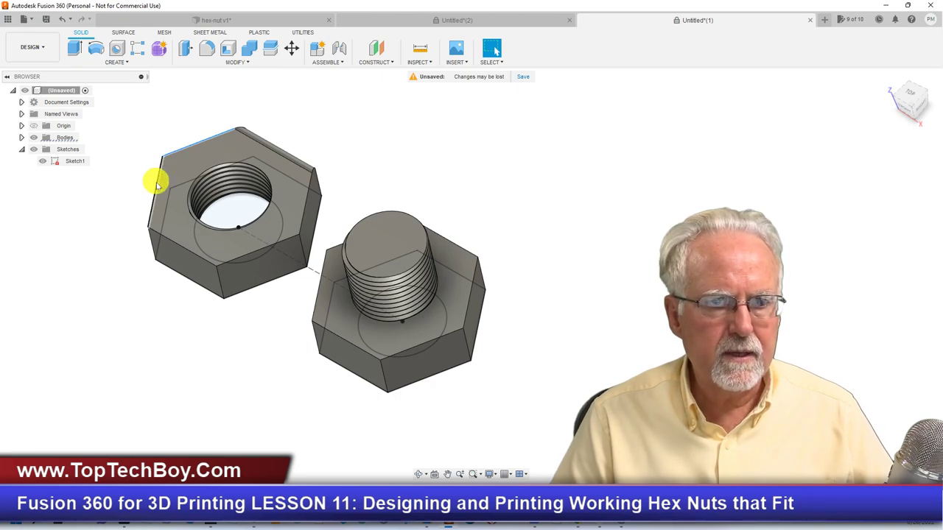
{"action": "left_click", "coordinate": [154, 193]}
{"action": "left_click", "coordinate": [181, 249]}
{"action": "left_click", "coordinate": [253, 257]}
{"action": "left_click", "coordinate": [312, 238]}
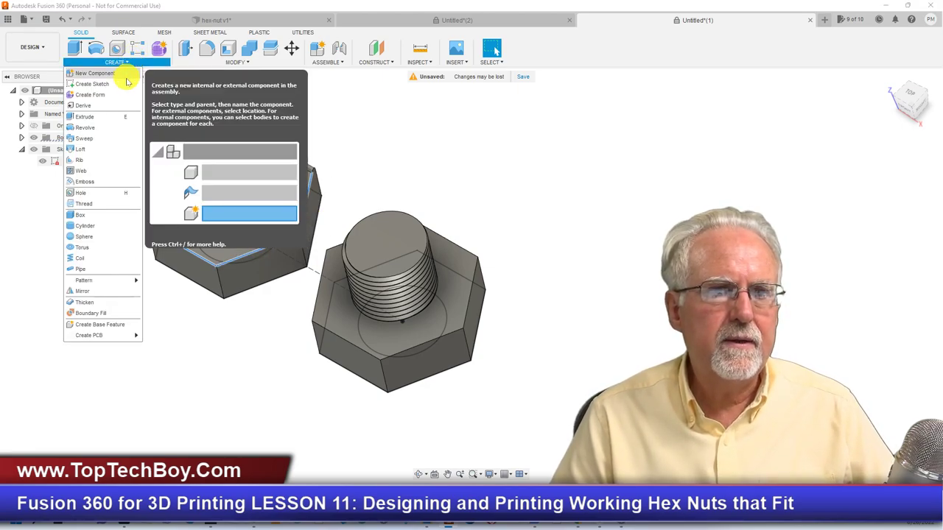
{"action": "left_click", "coordinate": [234, 61]}
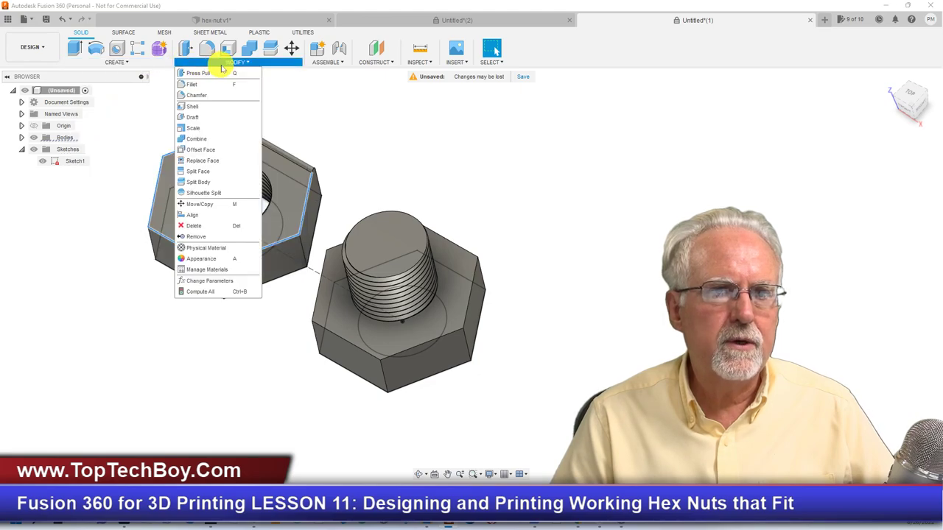
{"action": "left_click", "coordinate": [212, 91]}
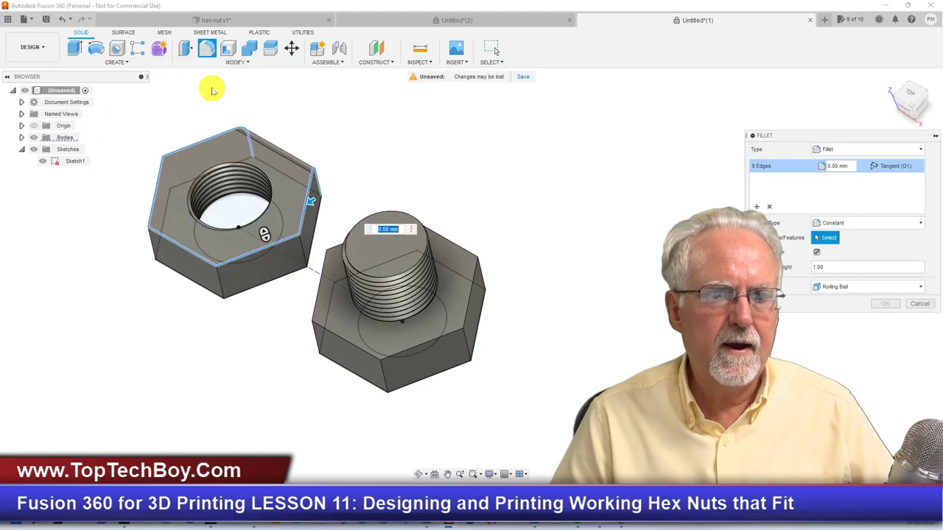
{"action": "type", "text": "3"}
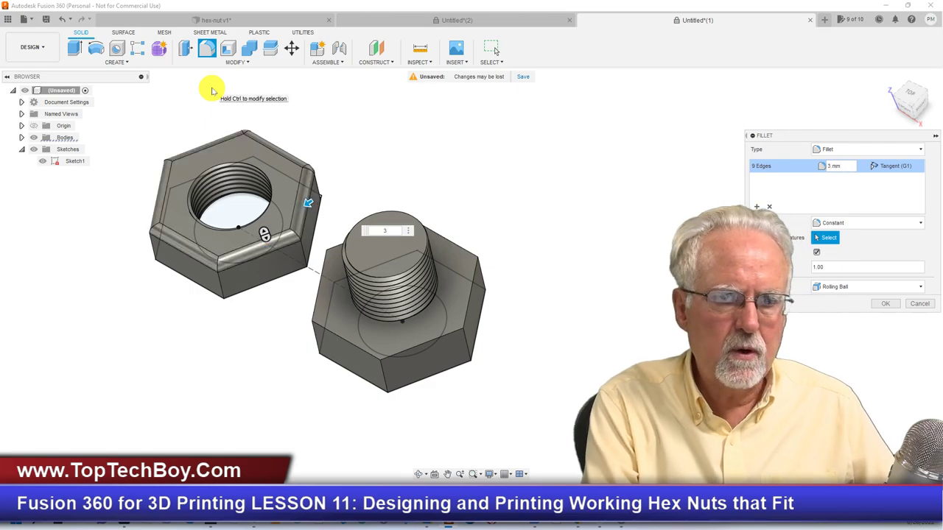
{"action": "key", "text": "Return"}
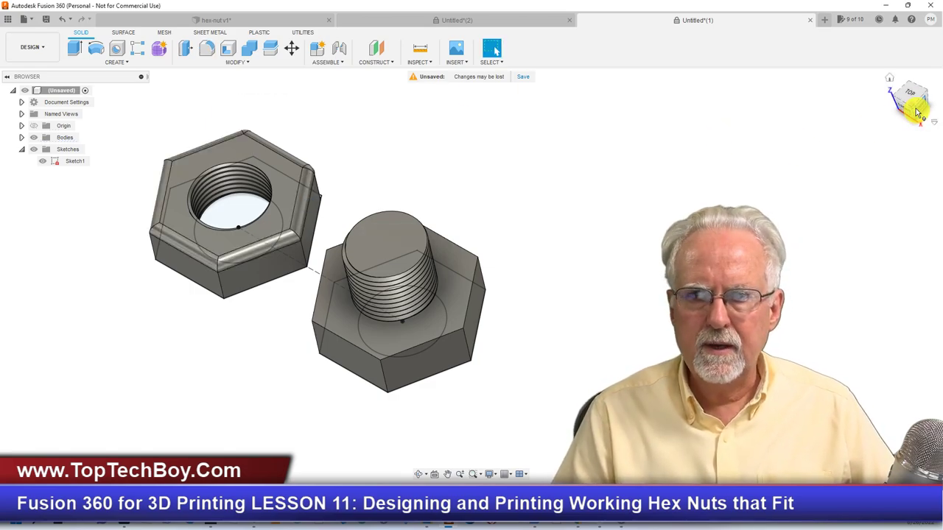
{"action": "left_click_drag", "start_coordinate": [913, 105], "coordinate": [916, 92]}
Orbit to the underside and select the six bottom hexagon edges of the nut.
{"action": "left_click_drag", "start_coordinate": [920, 6], "coordinate": [909, 17]}
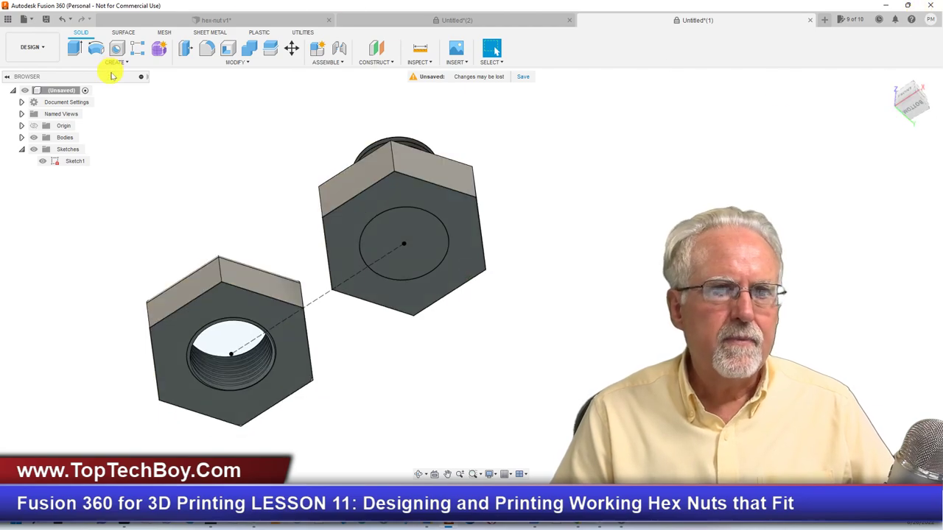
{"action": "left_click", "coordinate": [251, 297]}
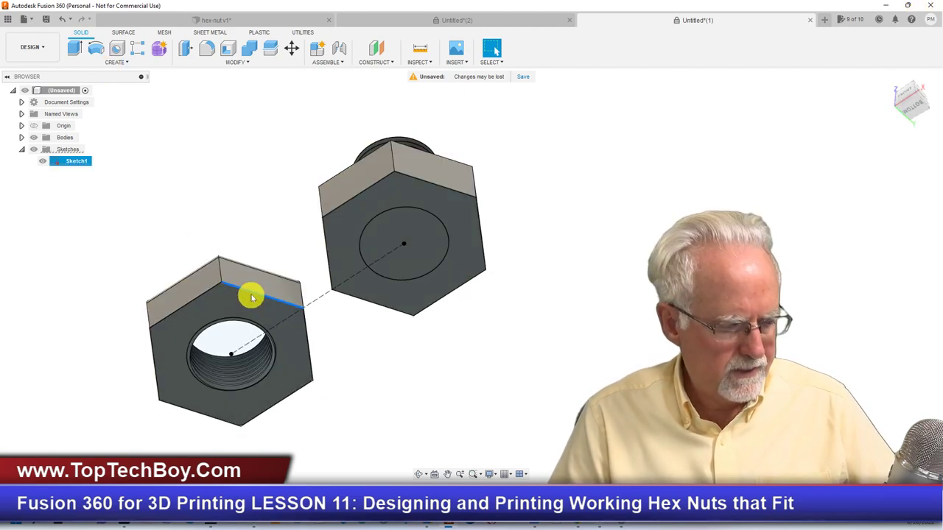
{"action": "left_click", "coordinate": [185, 308], "text": "ctrl"}
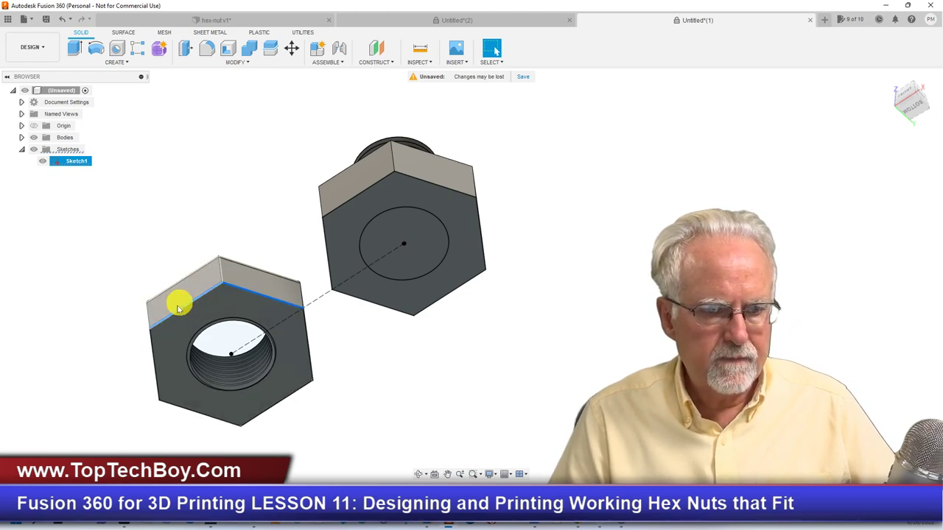
{"action": "left_click", "coordinate": [153, 351], "text": "ctrl"}
{"action": "left_click", "coordinate": [184, 410], "text": "ctrl"}
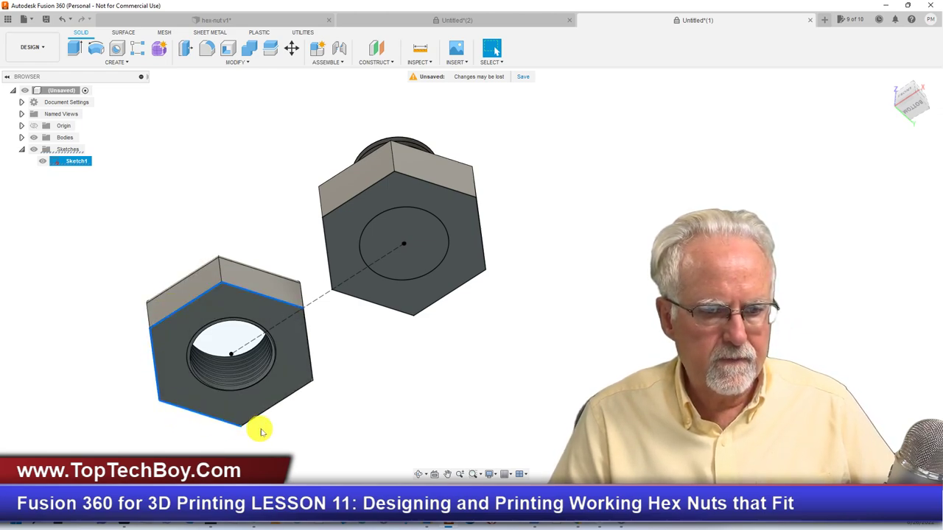
{"action": "left_click", "coordinate": [266, 416], "text": "ctrl"}
{"action": "left_click", "coordinate": [309, 345], "text": "ctrl"}
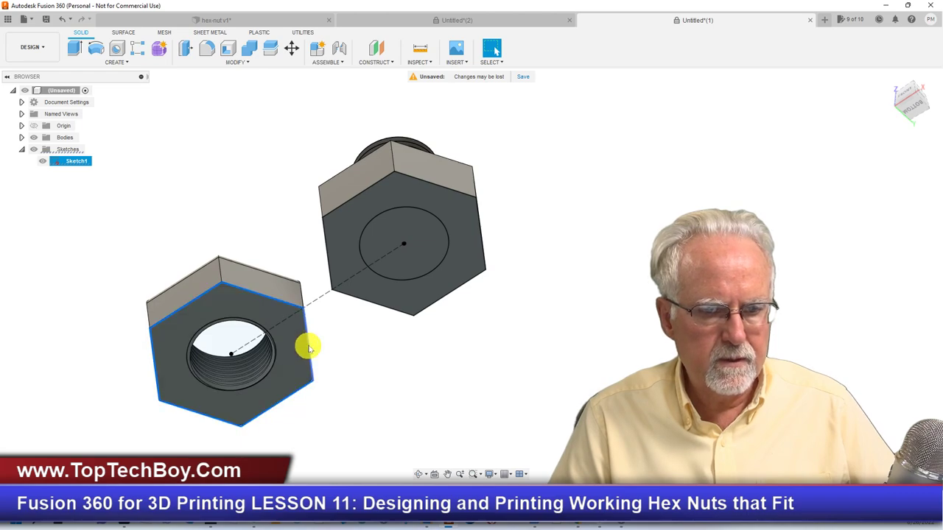
Add four bolt-head hexagon edges to the selection and start a fillet.
{"action": "left_click", "coordinate": [329, 255], "text": "ctrl"}
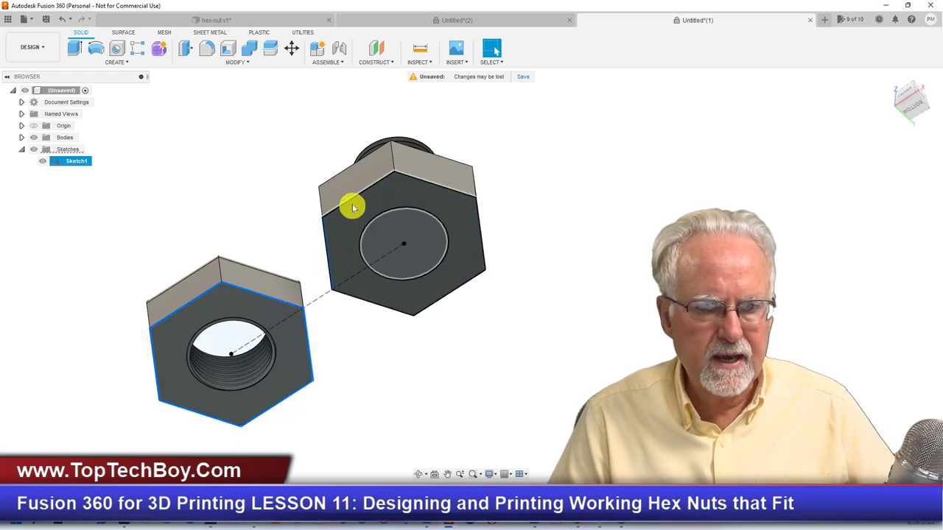
{"action": "left_click", "coordinate": [421, 184], "text": "ctrl"}
{"action": "left_click", "coordinate": [479, 220], "text": "ctrl"}
{"action": "left_click", "coordinate": [459, 292], "text": "ctrl"}
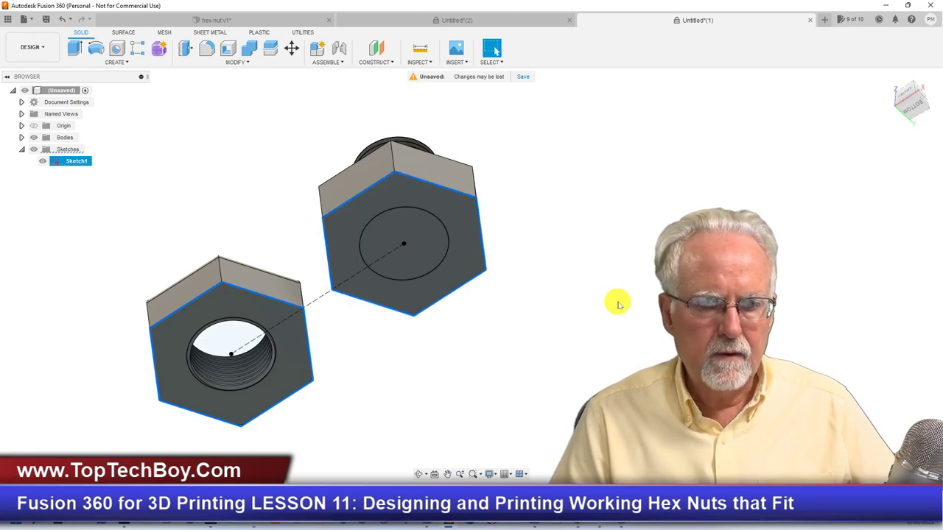
{"action": "left_click", "coordinate": [251, 63]}
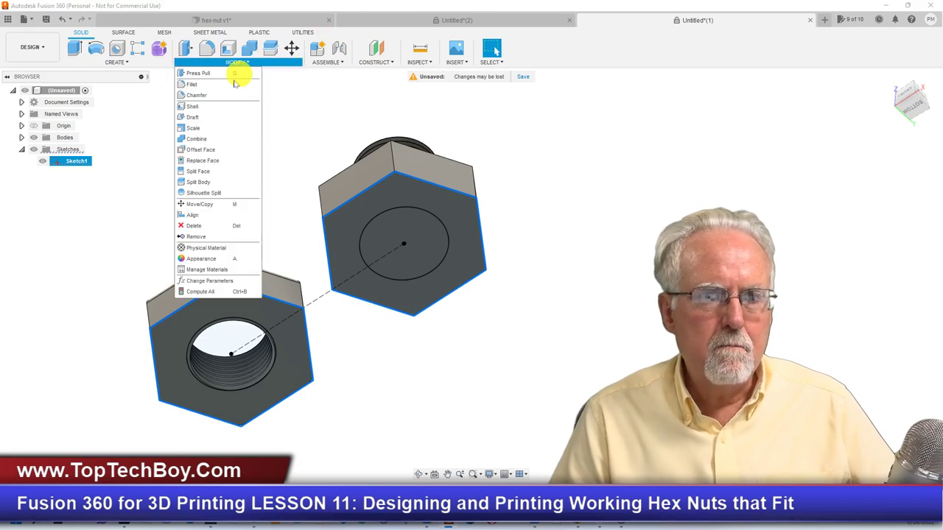
{"action": "left_click", "coordinate": [216, 84]}
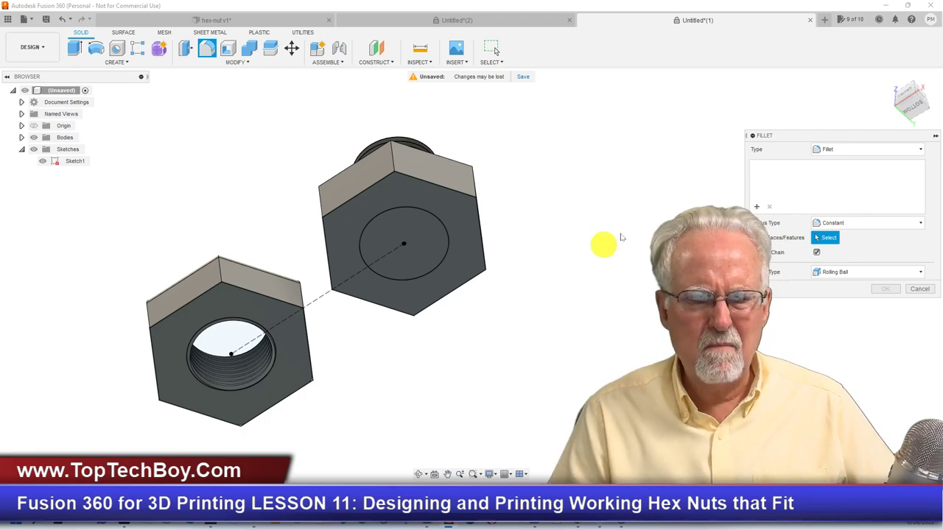
Round the nut face's whole hexagon edge loop with a 3 mm fillet.
{"action": "left_click", "coordinate": [187, 306]}
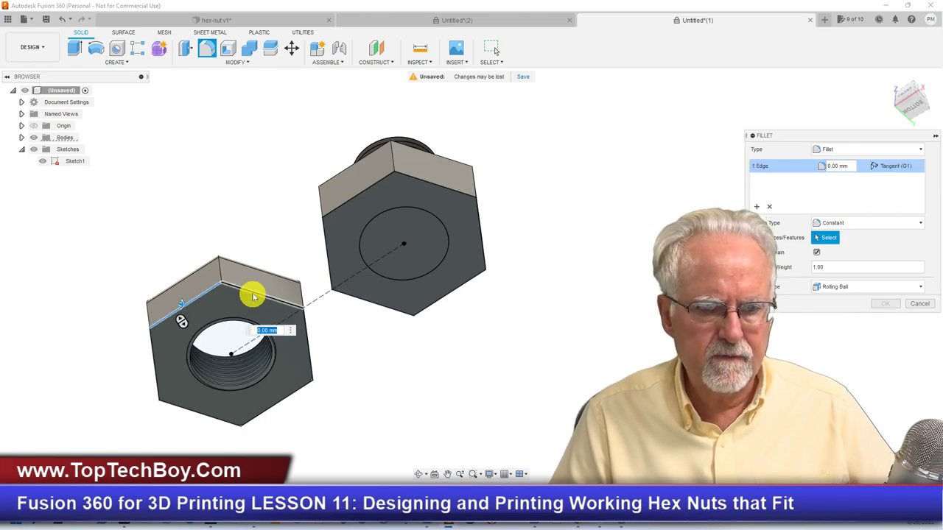
{"action": "left_click", "coordinate": [253, 293]}
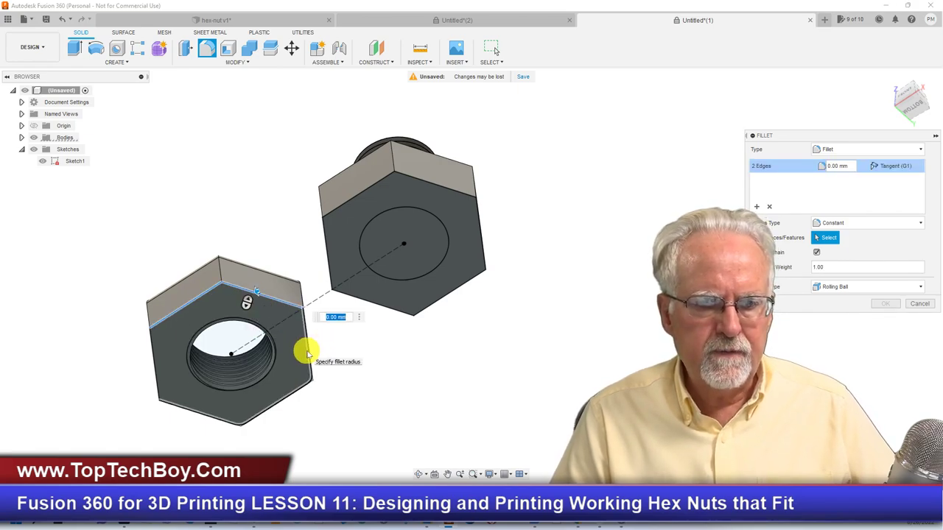
{"action": "left_click", "coordinate": [306, 355]}
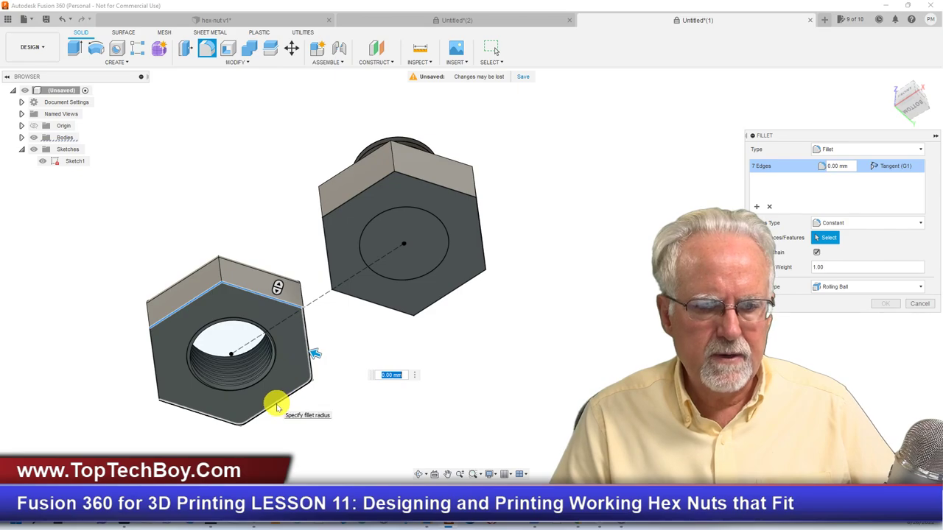
{"action": "left_click", "coordinate": [274, 404]}
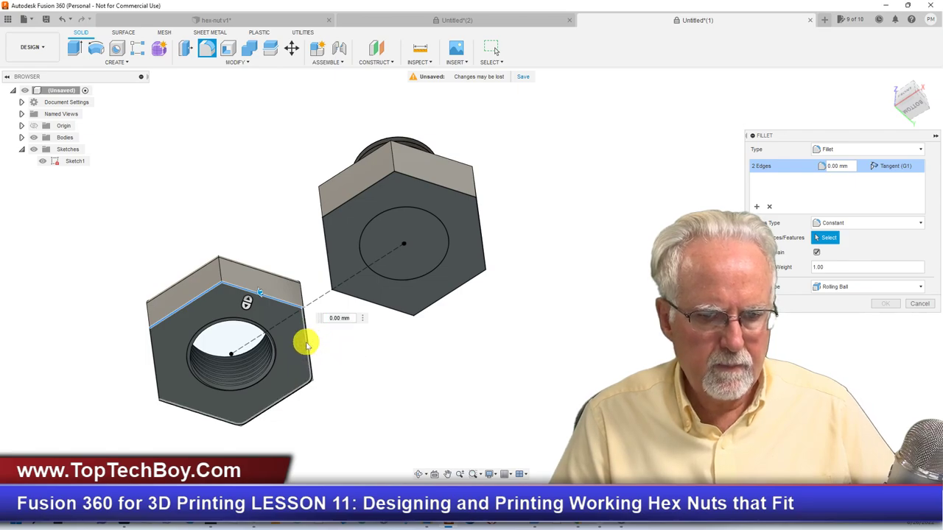
{"action": "left_click", "coordinate": [306, 347]}
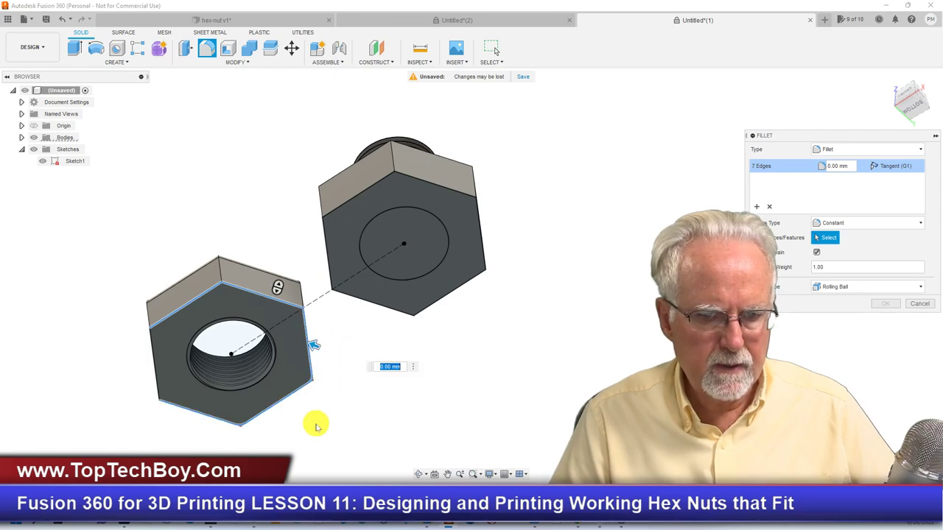
{"action": "left_click", "coordinate": [278, 405]}
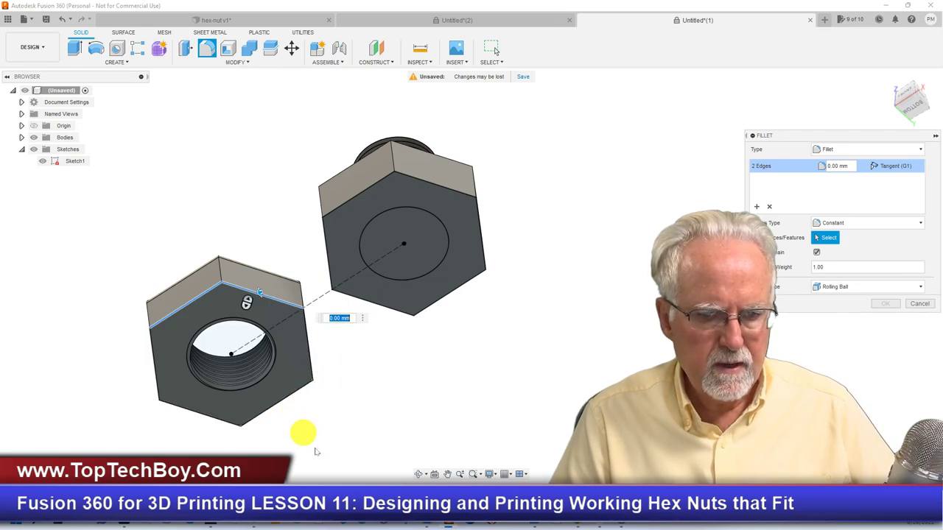
{"action": "left_click", "coordinate": [273, 405]}
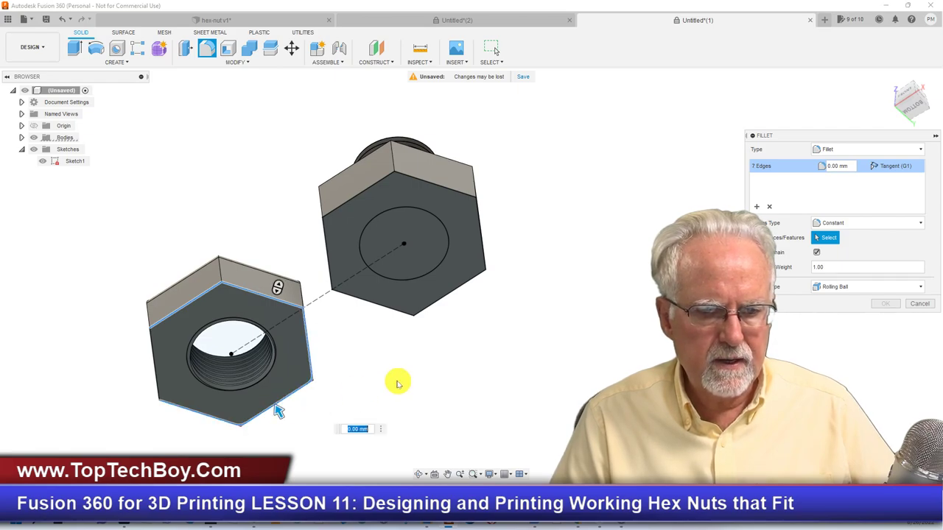
{"action": "left_click", "coordinate": [190, 410]}
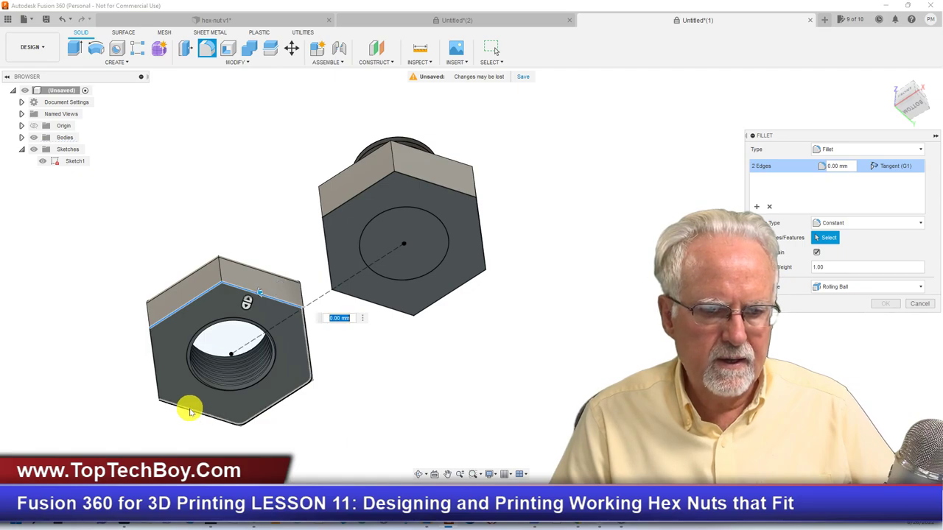
{"action": "left_click", "coordinate": [155, 361]}
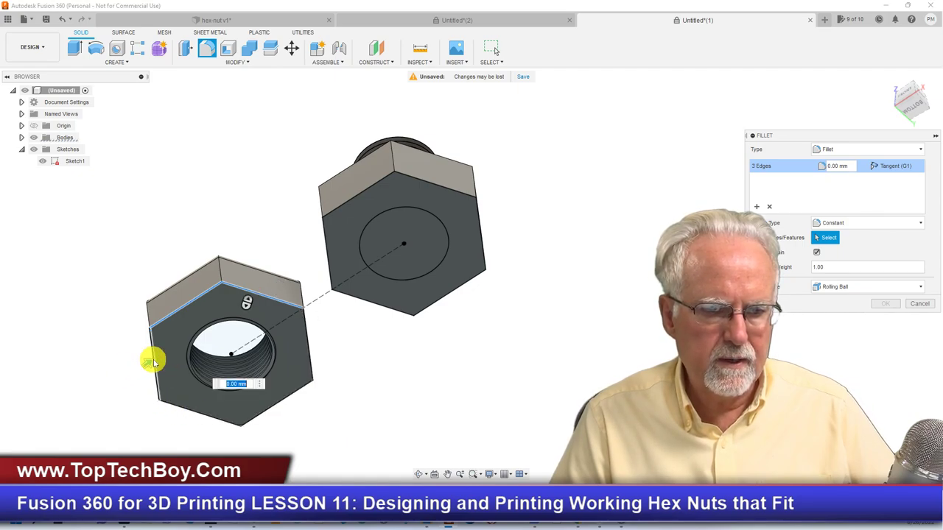
{"action": "double_click", "coordinate": [196, 415]}
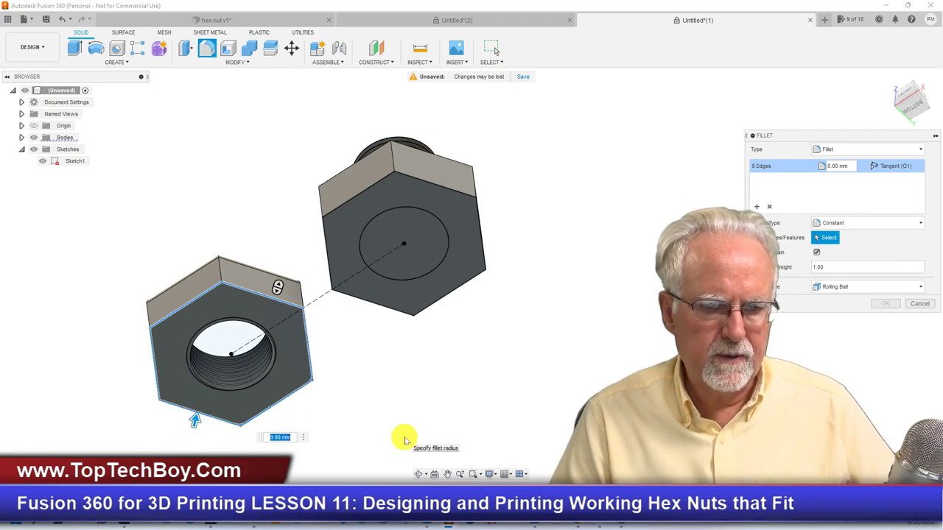
{"action": "type", "text": "3"}
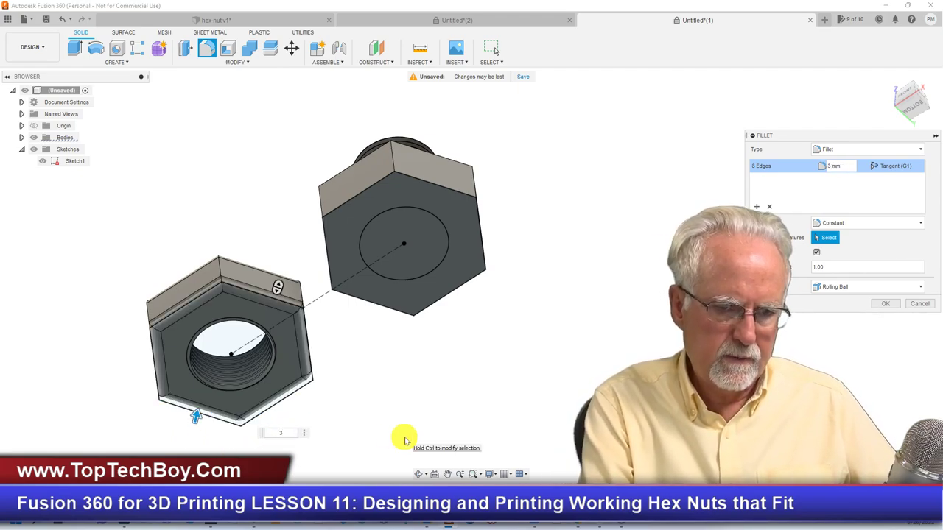
{"action": "key", "text": "Return"}
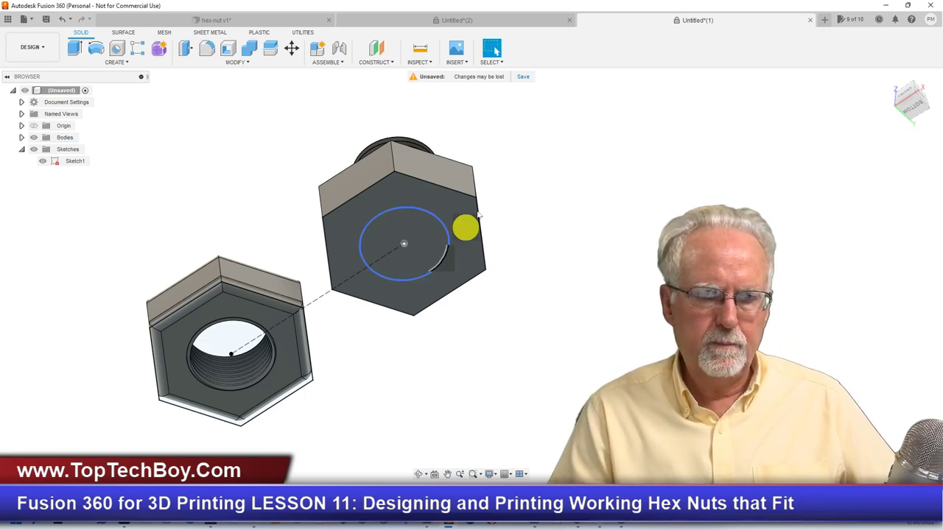
Fillet all six edges of the bolt's hex face, then return to the home view.
{"action": "left_click", "coordinate": [433, 205]}
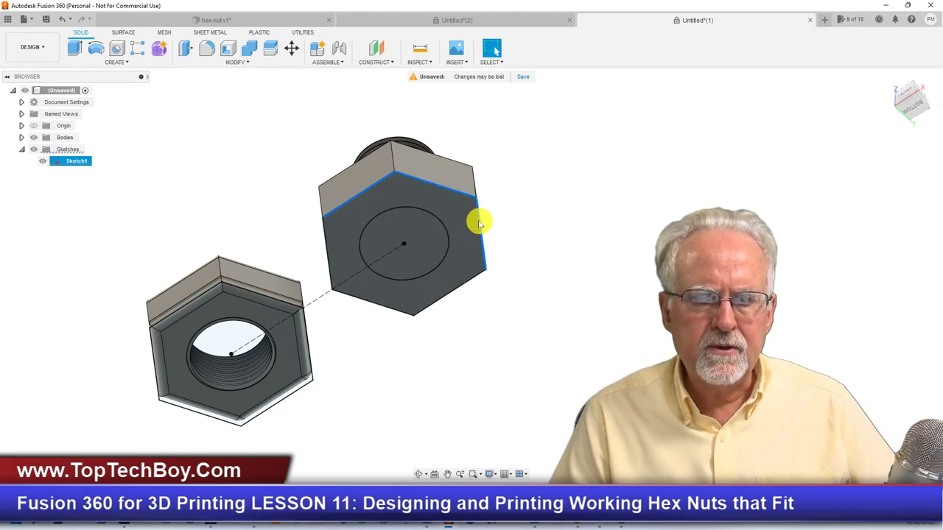
{"action": "left_click", "coordinate": [444, 299]}
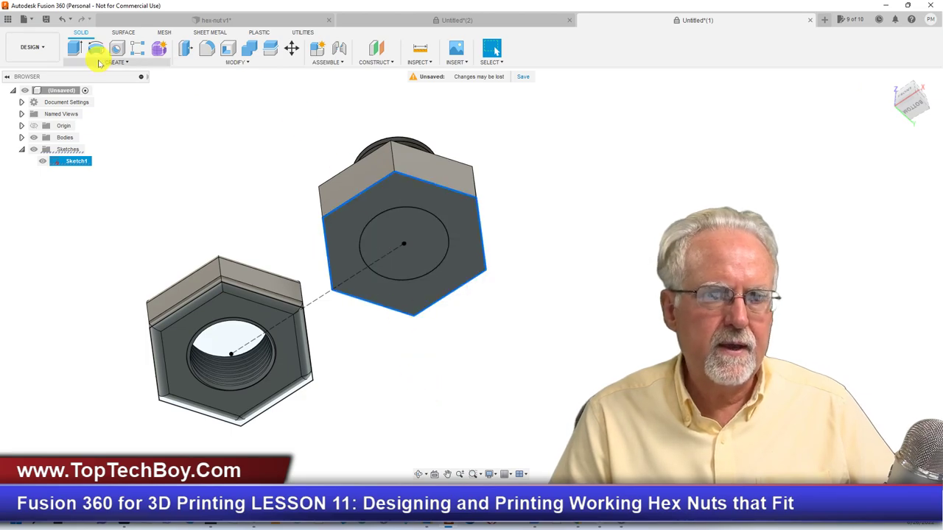
{"action": "left_click", "coordinate": [235, 63]}
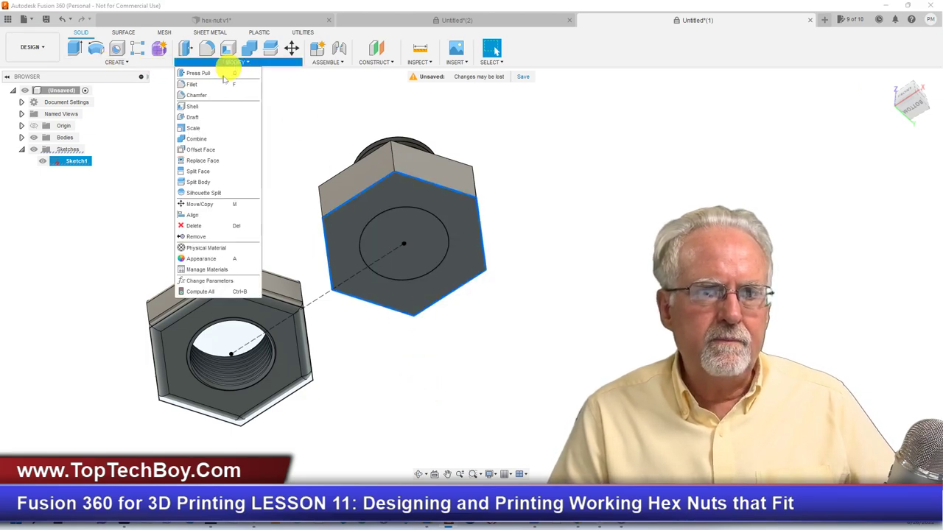
{"action": "left_click", "coordinate": [219, 83]}
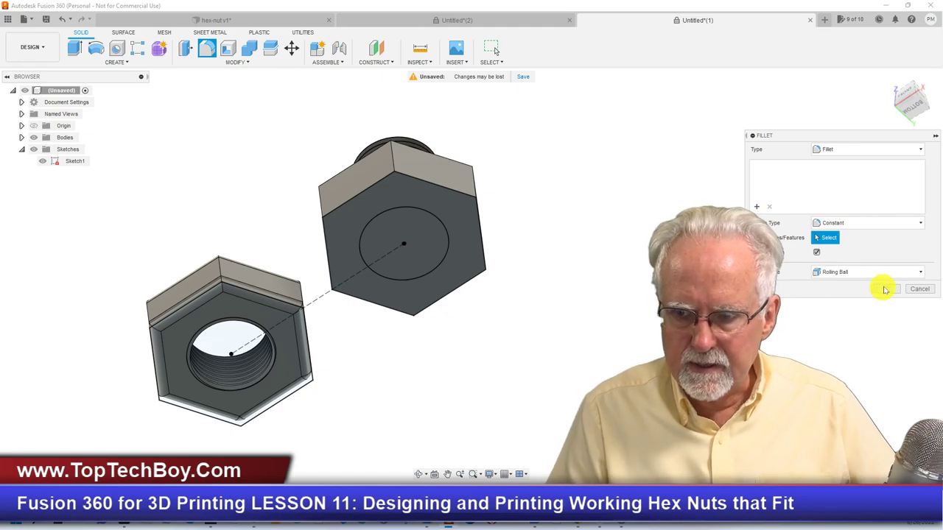
{"action": "left_click", "coordinate": [347, 201]}
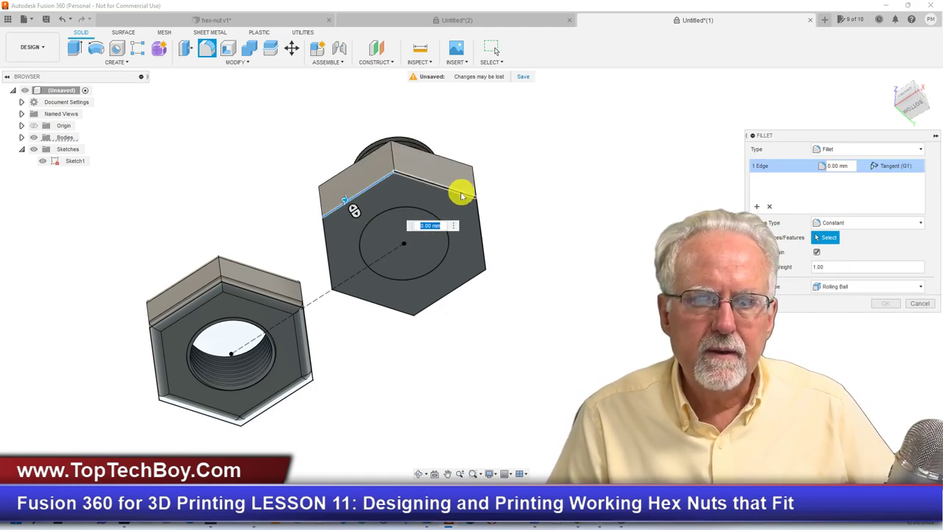
{"action": "left_click", "coordinate": [461, 196]}
{"action": "left_click", "coordinate": [479, 225]}
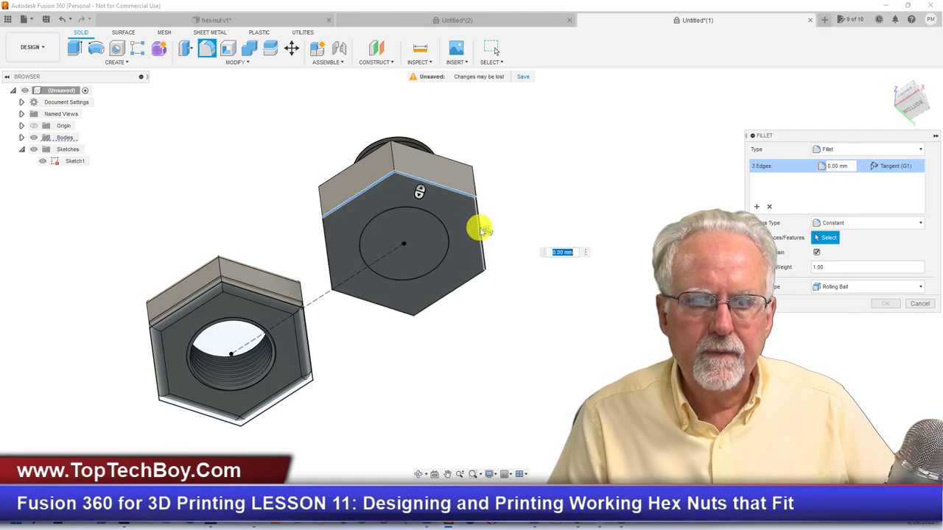
{"action": "left_click", "coordinate": [445, 294]}
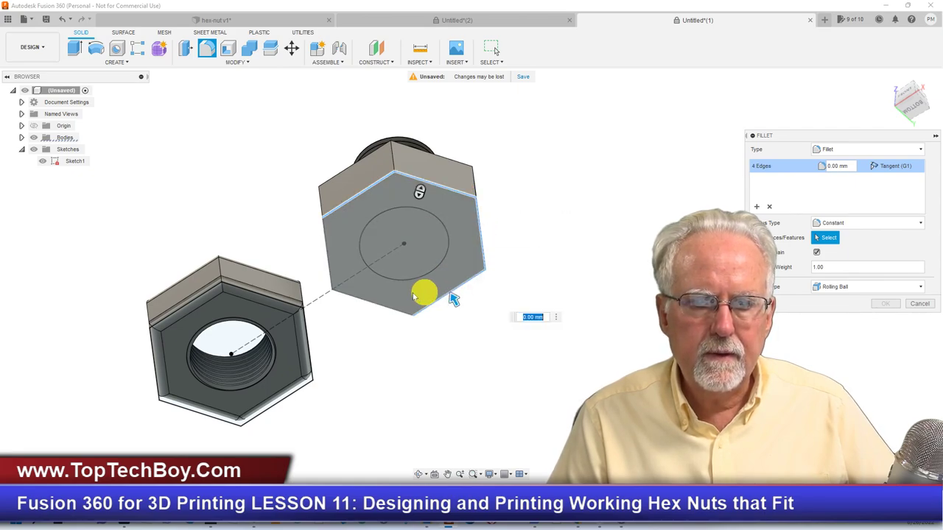
{"action": "left_click", "coordinate": [368, 302]}
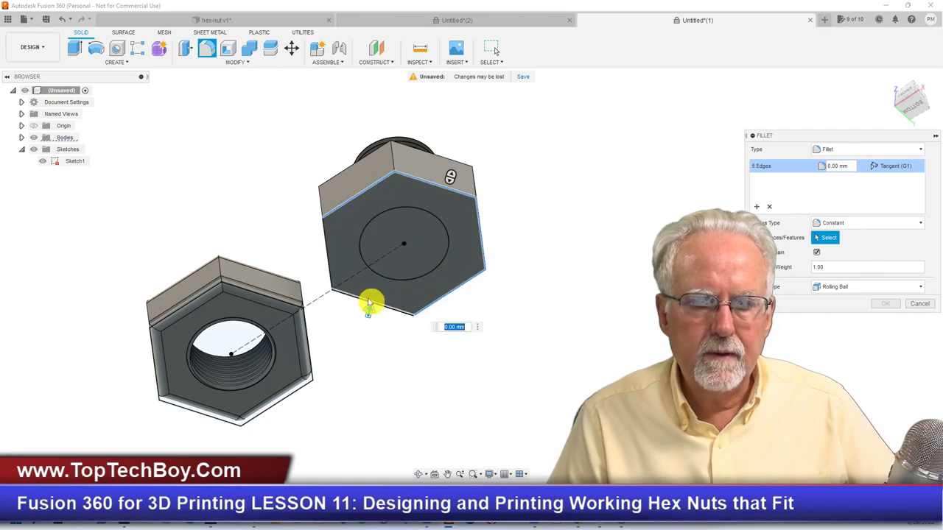
{"action": "left_click", "coordinate": [329, 262]}
{"action": "key", "text": "Escape"}
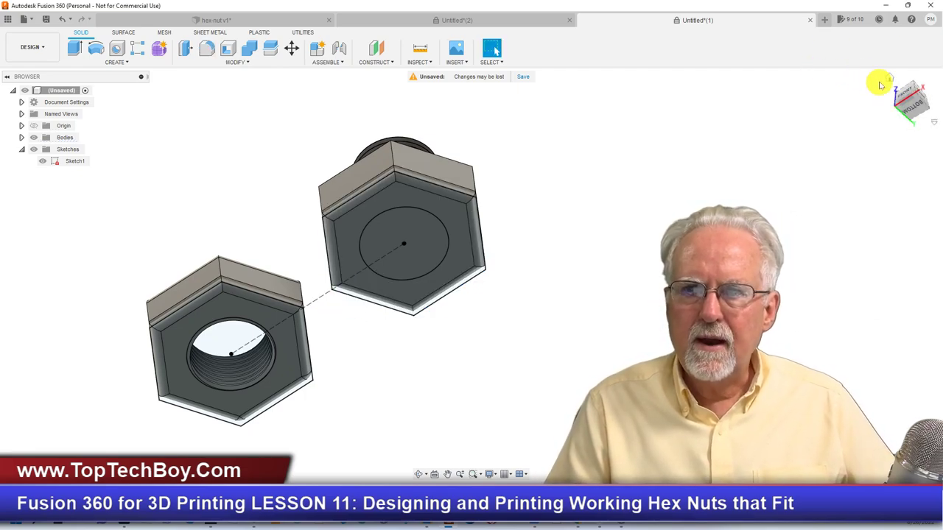
{"action": "left_click", "coordinate": [889, 80]}
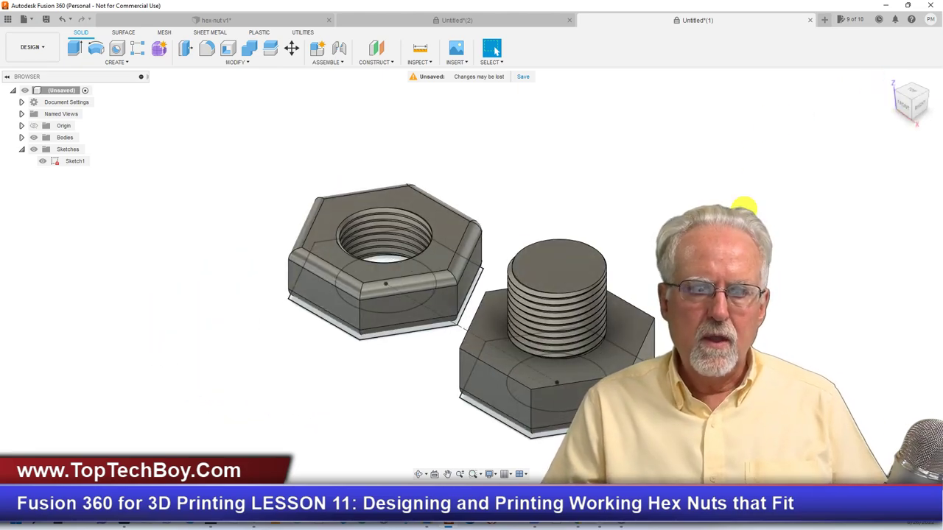
Hide Sketch1 and give the bolt head's six top hex edges a 1 mm fillet.
{"action": "left_click", "coordinate": [43, 161]}
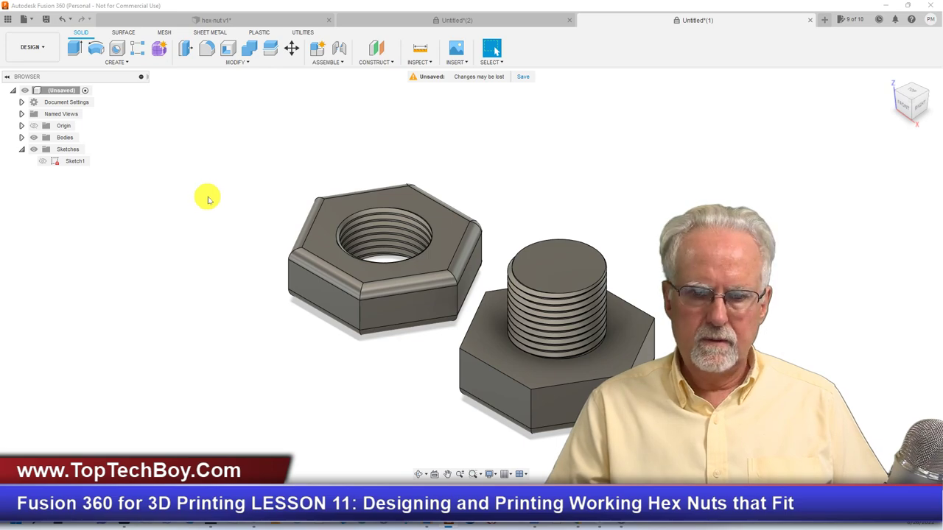
{"action": "scroll", "coordinate": [206, 196], "scroll_direction": "down", "scroll_amount": 2}
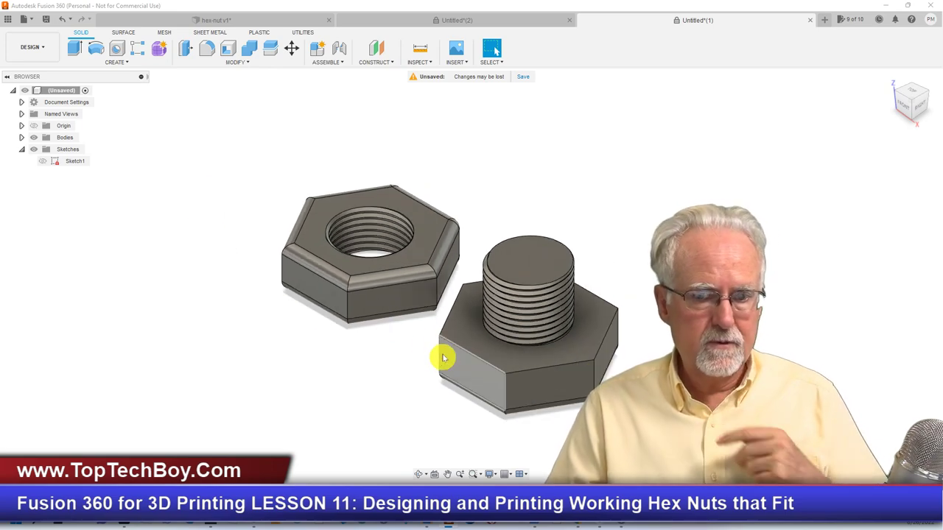
{"action": "left_click", "coordinate": [247, 66]}
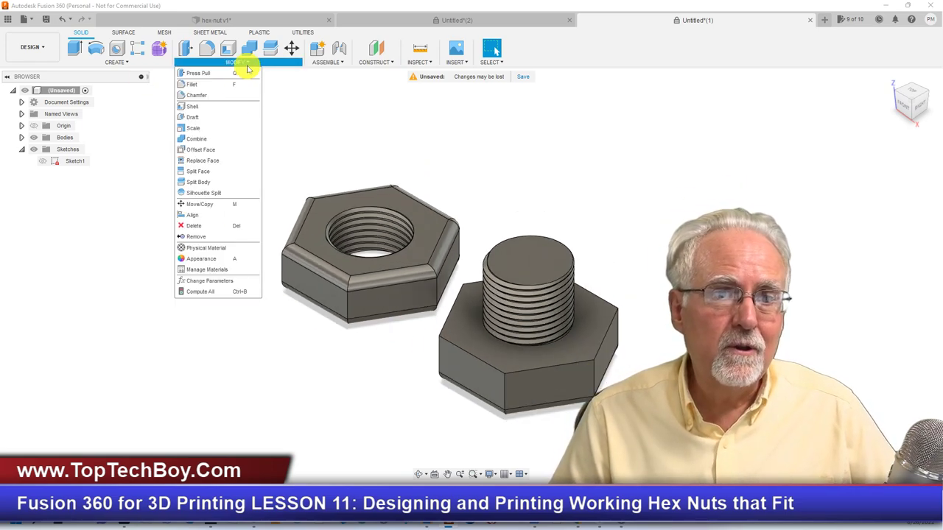
{"action": "left_click", "coordinate": [234, 89]}
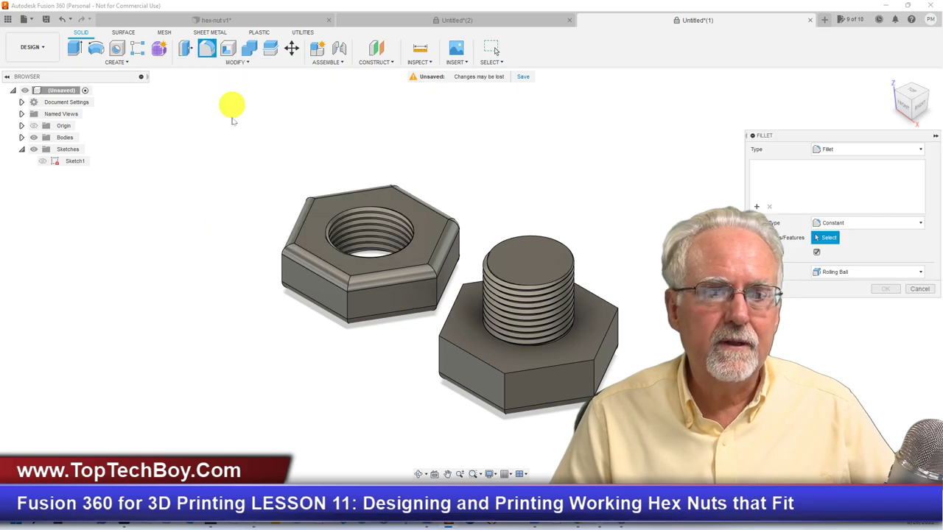
{"action": "left_click", "coordinate": [461, 355]}
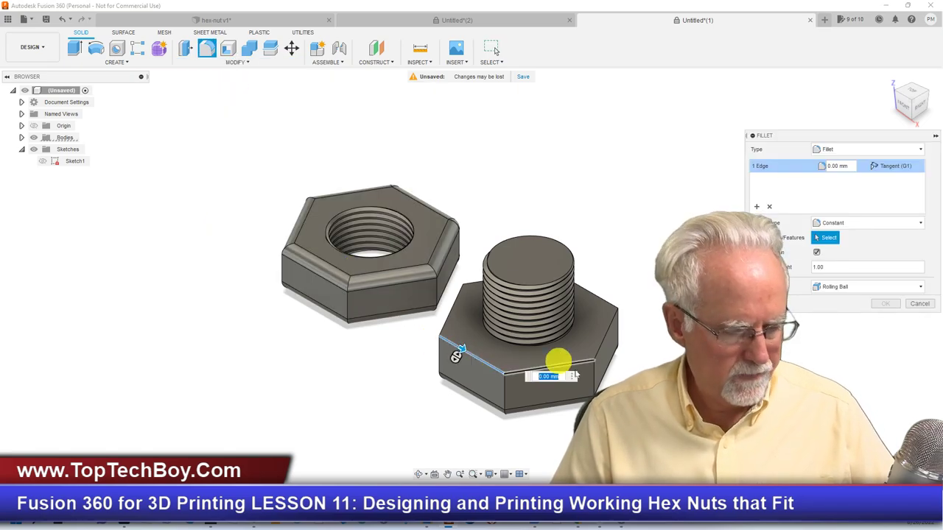
{"action": "left_click", "coordinate": [571, 364]}
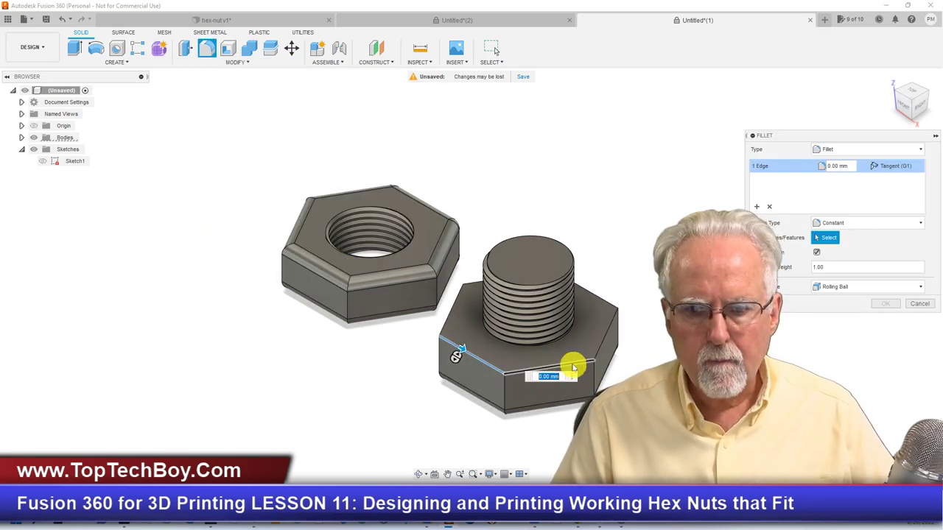
{"action": "left_click", "coordinate": [601, 340]}
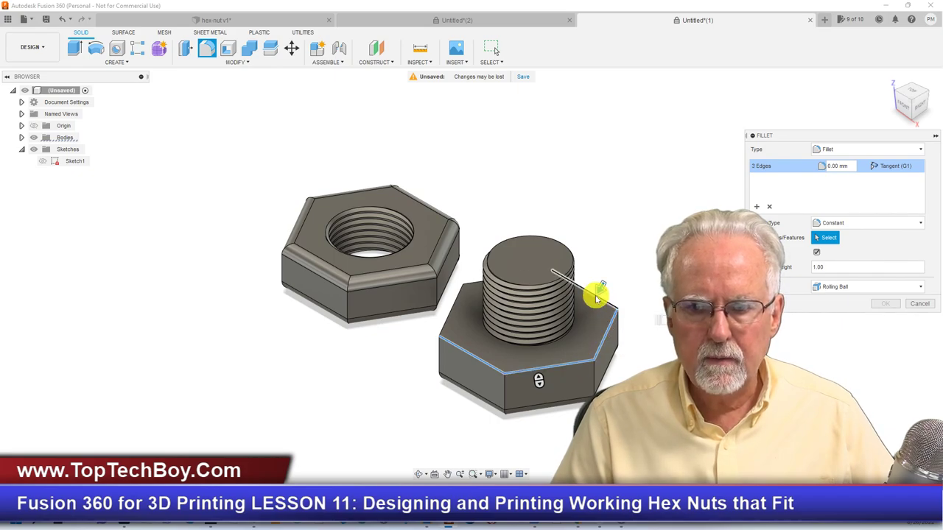
{"action": "left_click", "coordinate": [596, 297]}
{"action": "left_click", "coordinate": [451, 302]}
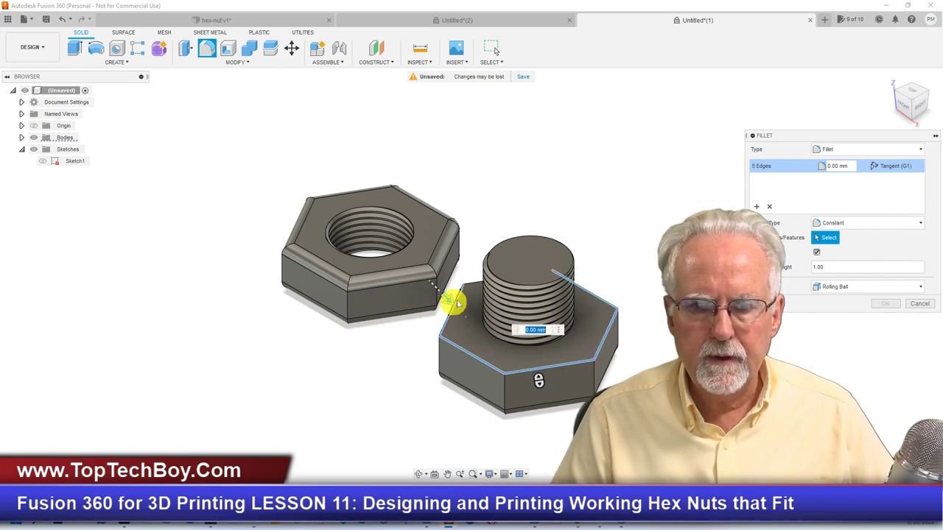
{"action": "left_click", "coordinate": [475, 284]}
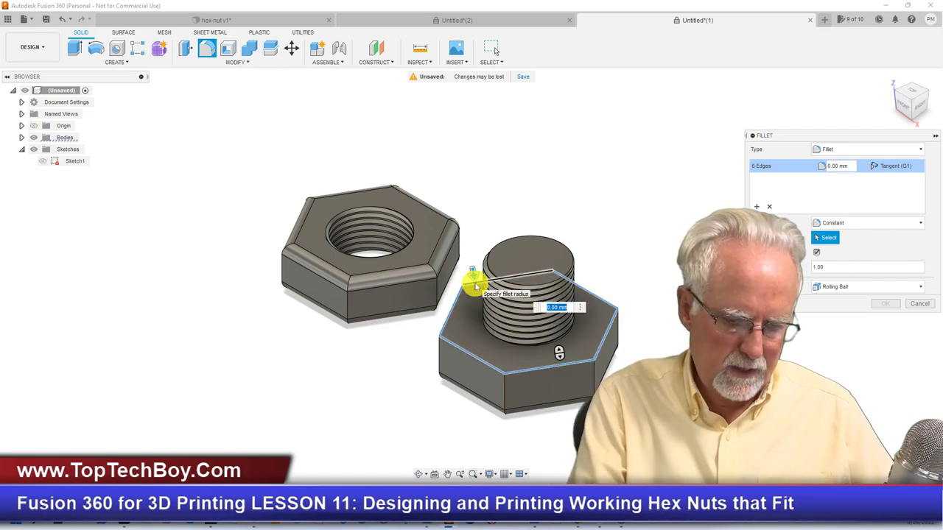
{"action": "type", "text": "1"}
{"action": "key", "text": "Return"}
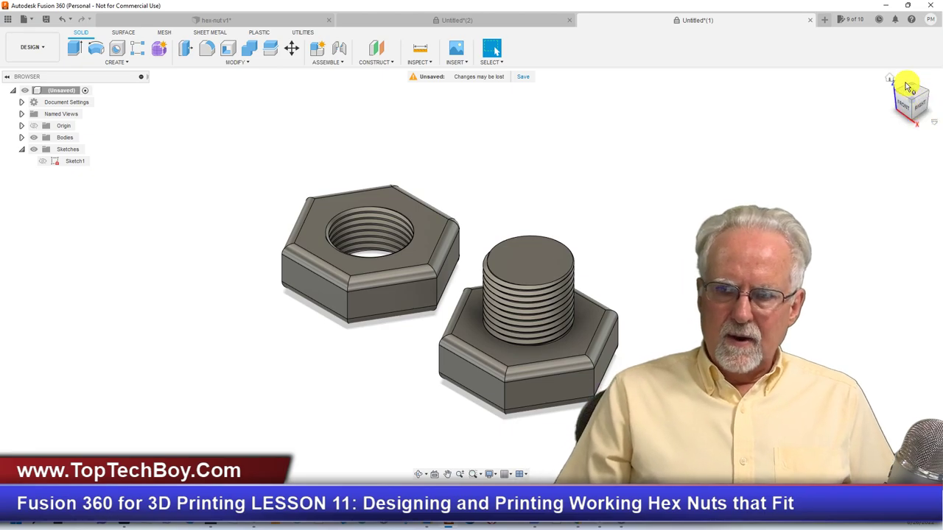
Orbit around the parts, then switch to the hex-nut v1 design with the finished bolt and nut.
{"action": "mouse_move", "coordinate": [904, 109]}
{"action": "left_mouse_down"}
{"action": "mouse_move", "coordinate": [915, 71]}
{"action": "mouse_move", "coordinate": [911, 103]}
{"action": "mouse_move", "coordinate": [861, 110]}
{"action": "mouse_move", "coordinate": [848, 140]}
{"action": "mouse_move", "coordinate": [876, 103]}
{"action": "left_mouse_up"}
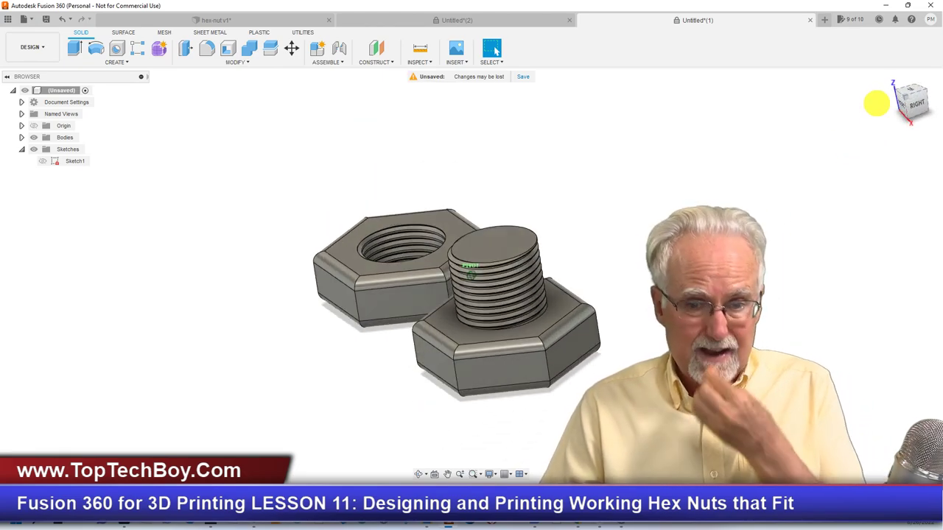
{"action": "mouse_move", "coordinate": [872, 111]}
{"action": "left_mouse_down"}
{"action": "mouse_move", "coordinate": [901, 84]}
{"action": "mouse_move", "coordinate": [918, 97]}
{"action": "mouse_move", "coordinate": [897, 98]}
{"action": "mouse_move", "coordinate": [919, 93]}
{"action": "left_mouse_up"}
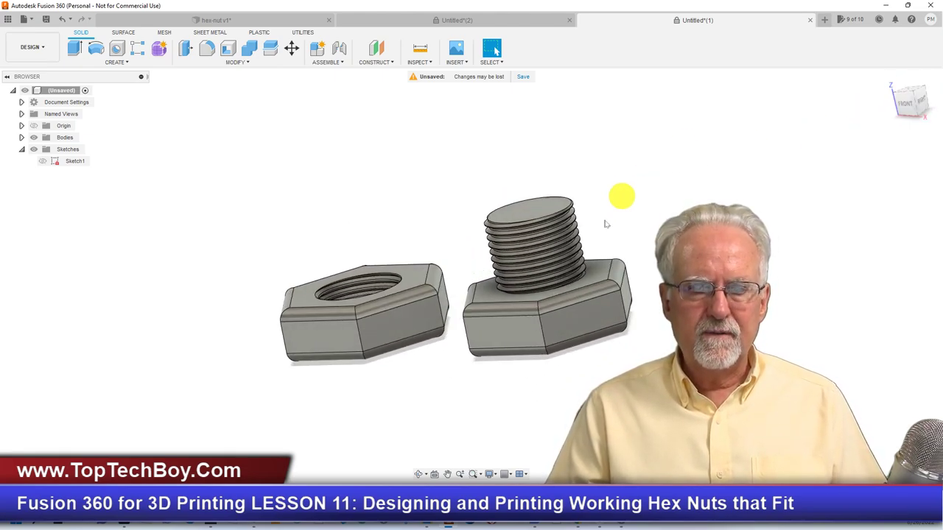
{"action": "left_click", "coordinate": [273, 22]}
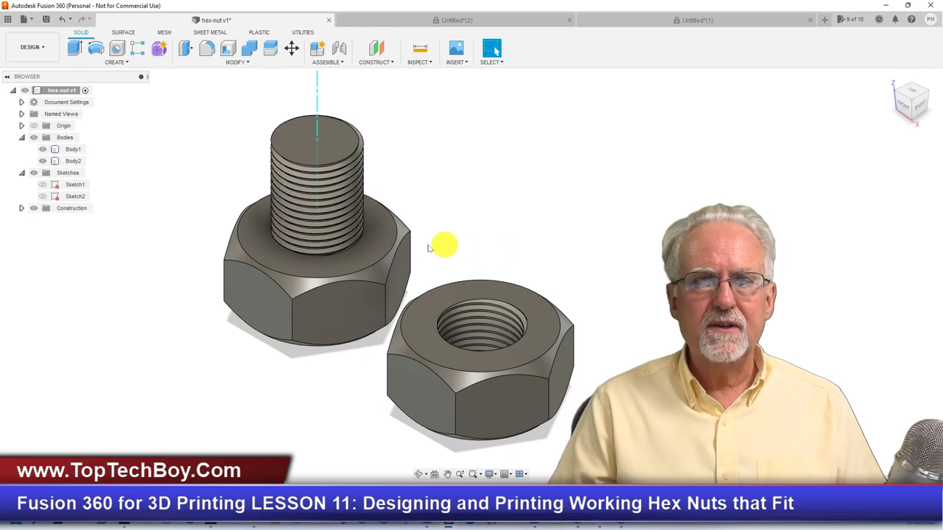
{"action": "left_click", "coordinate": [395, 226]}
{"action": "left_click", "coordinate": [320, 346]}
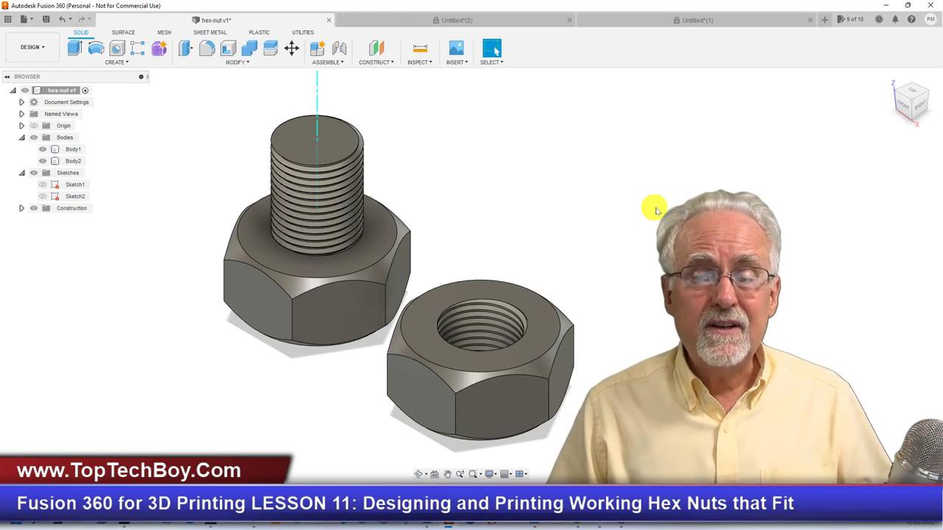
{"action": "left_click", "coordinate": [374, 290]}
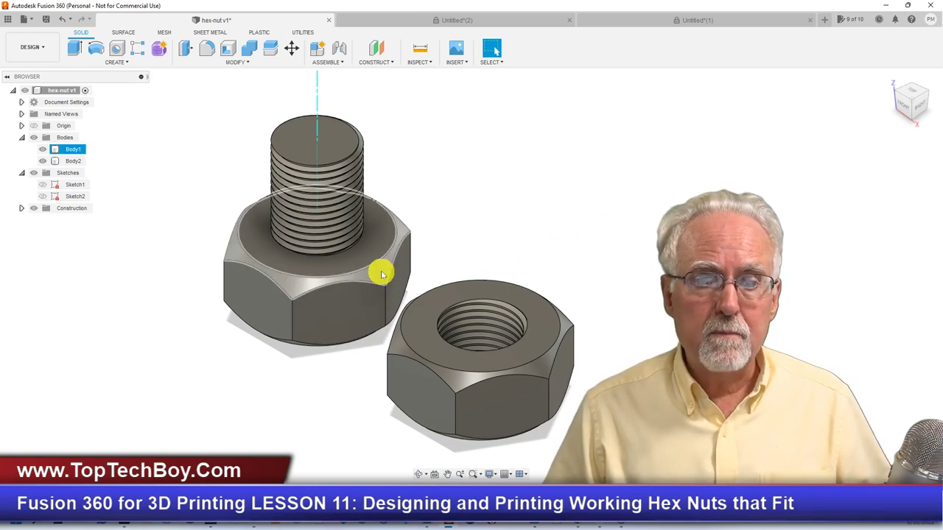
{"action": "left_click", "coordinate": [571, 228]}
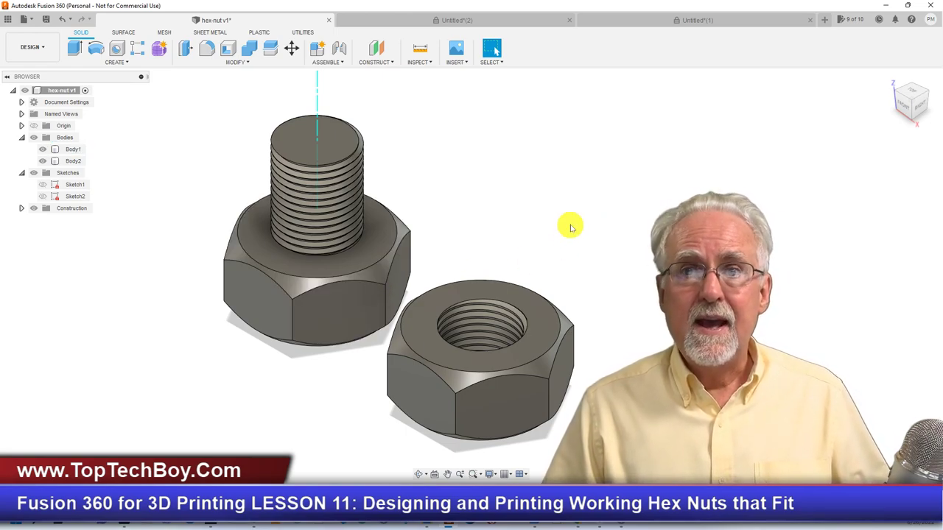
{"action": "left_click", "coordinate": [386, 265]}
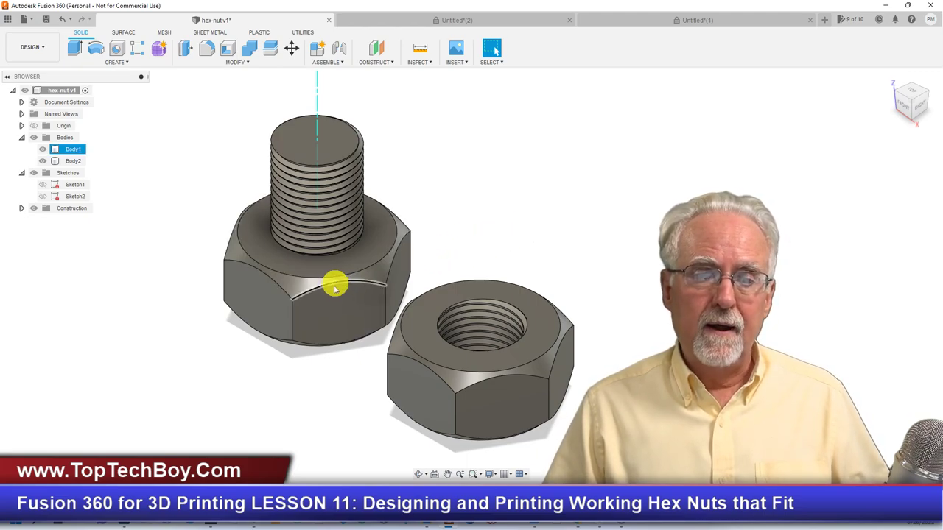
{"action": "left_click", "coordinate": [782, 195]}
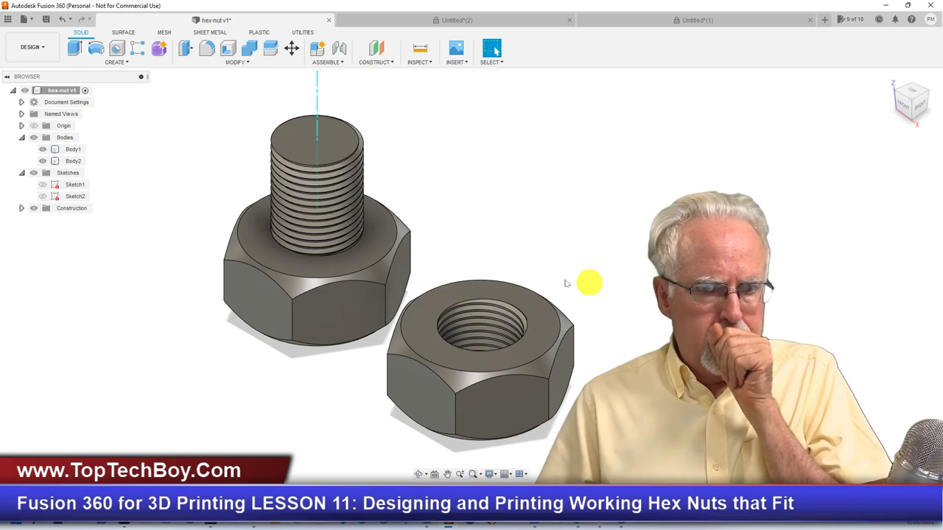
{"action": "left_click", "coordinate": [389, 305]}
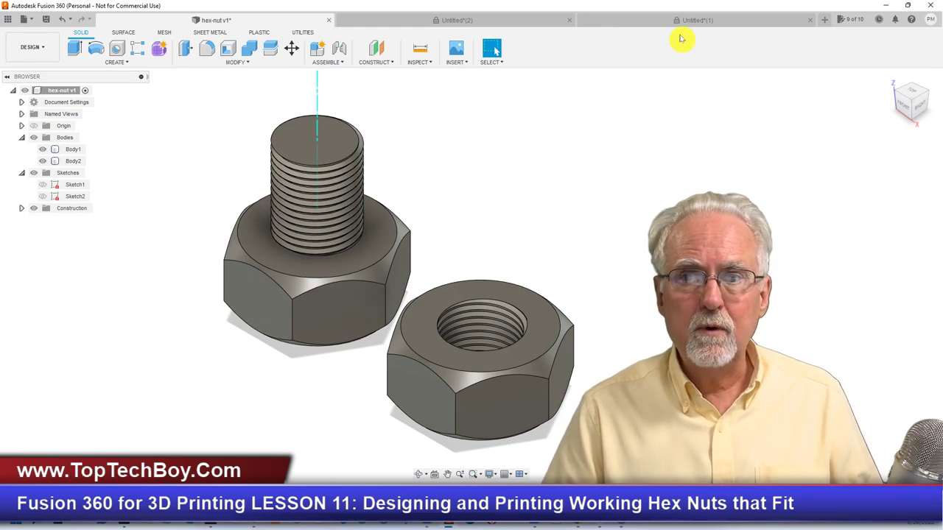
On Untitled(1), undo four operations to strip the fillets, then begin a new sketch.
{"action": "left_click", "coordinate": [647, 22]}
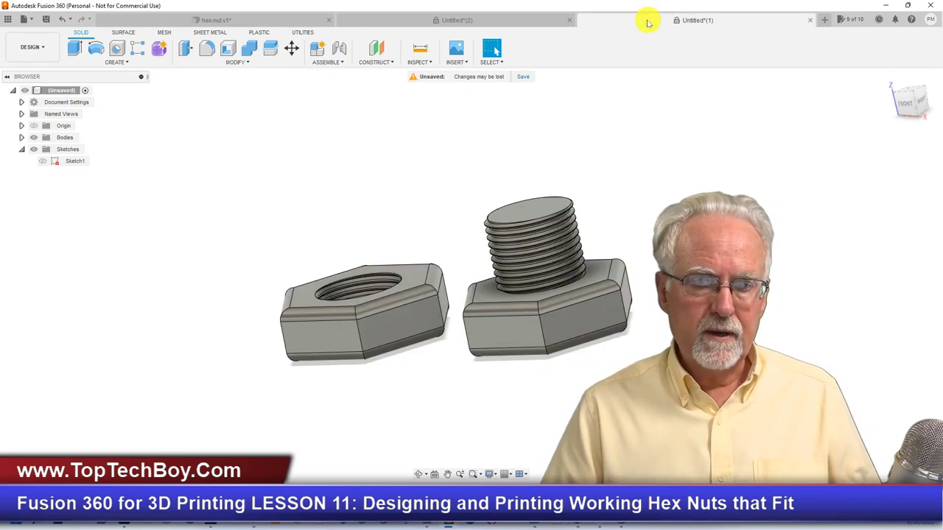
{"action": "left_click", "coordinate": [63, 19]}
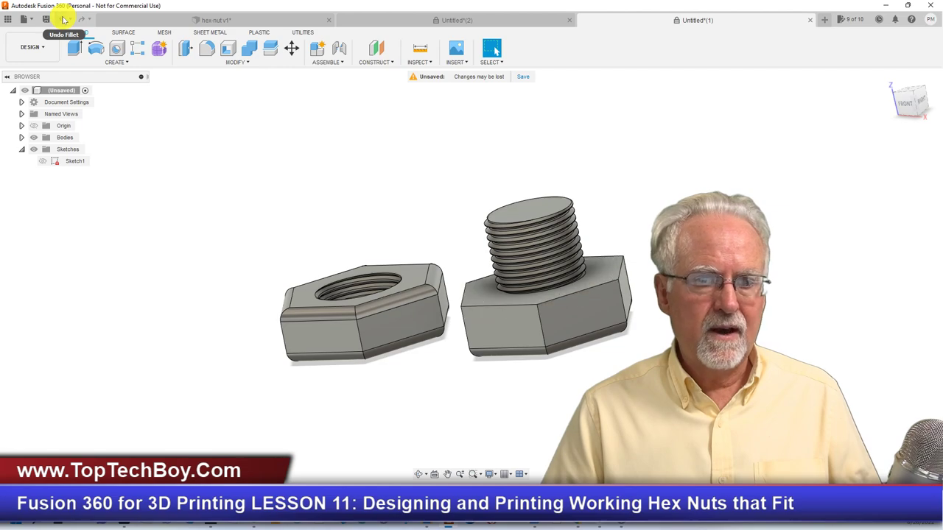
{"action": "left_click", "coordinate": [64, 19]}
{"action": "left_click", "coordinate": [64, 19]}
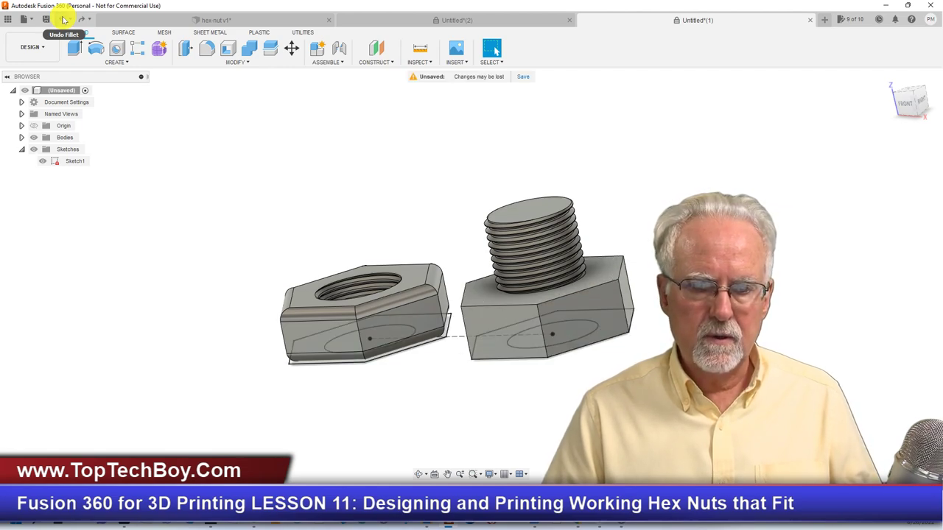
{"action": "left_click", "coordinate": [63, 19]}
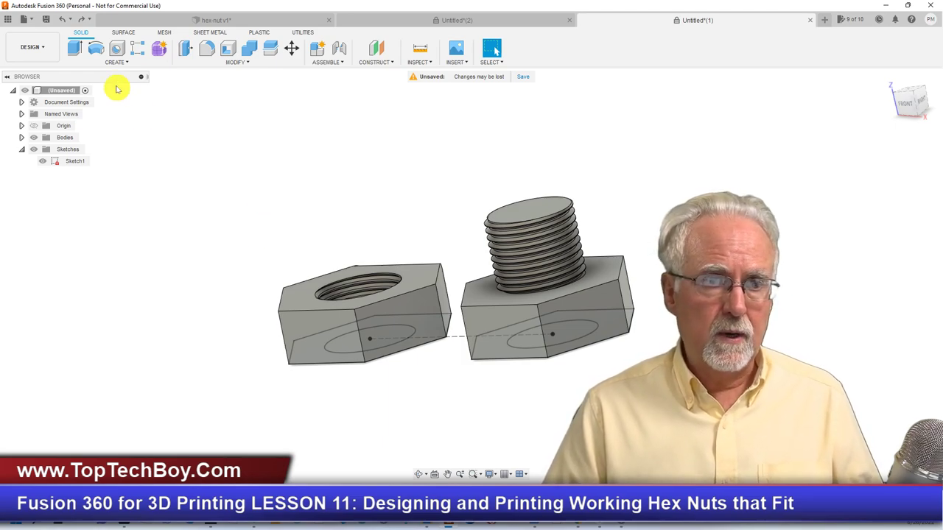
{"action": "left_click", "coordinate": [127, 62]}
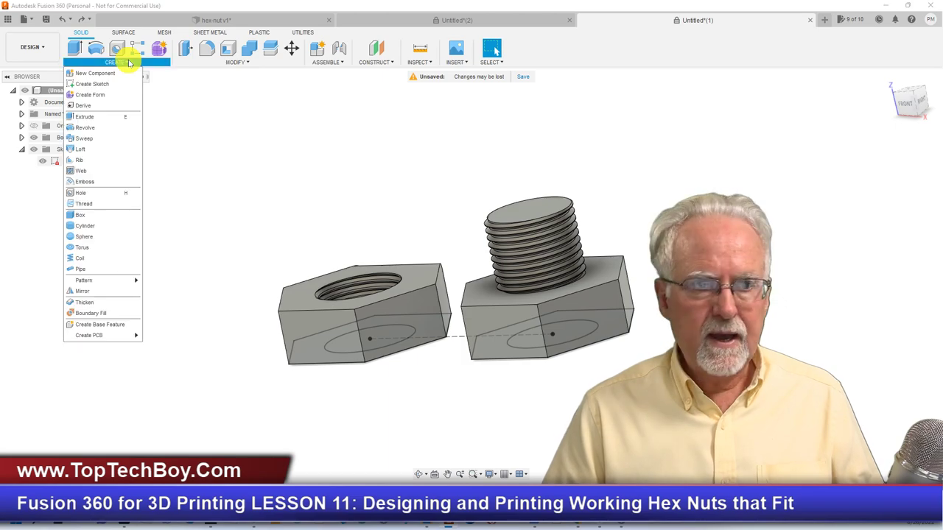
{"action": "left_click", "coordinate": [104, 89]}
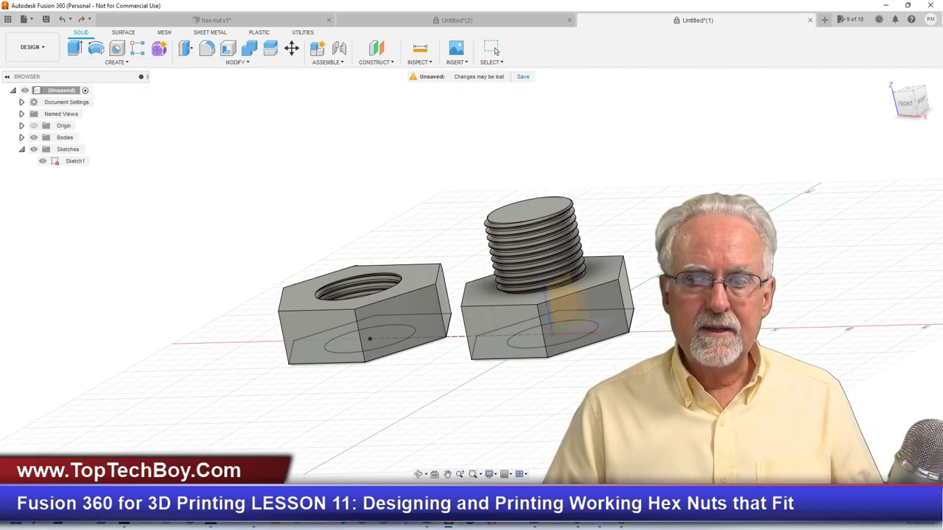
Hide the bolt body in the Browser, keeping the nut visible, and pick the front origin plane.
{"action": "left_click", "coordinate": [603, 325]}
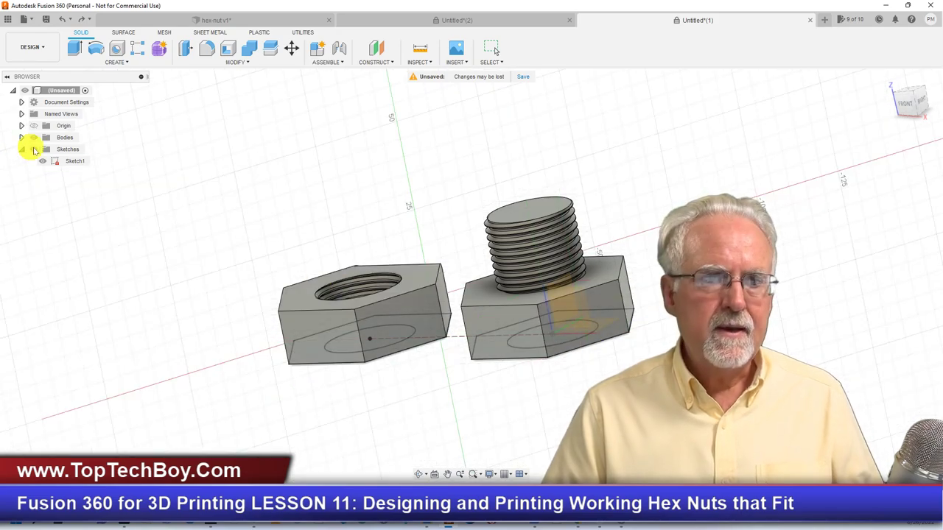
{"action": "left_click", "coordinate": [22, 139]}
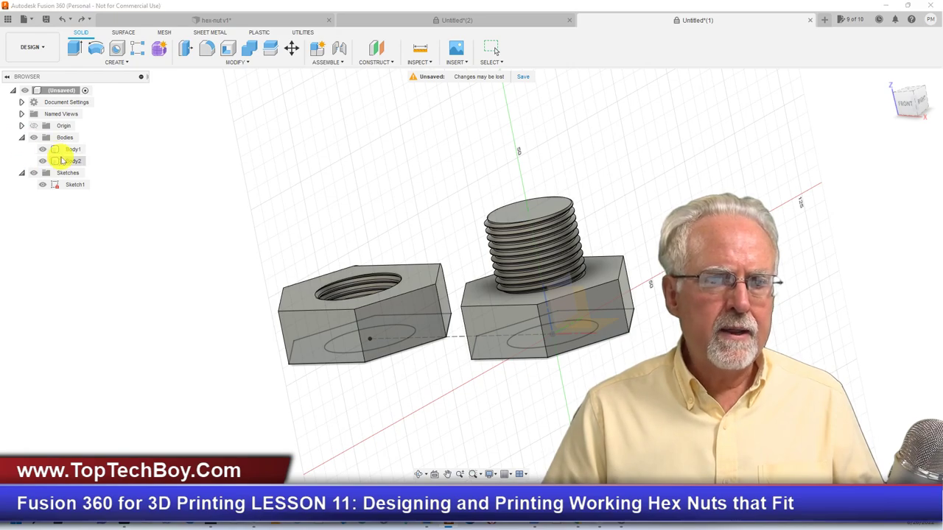
{"action": "left_click", "coordinate": [42, 161]}
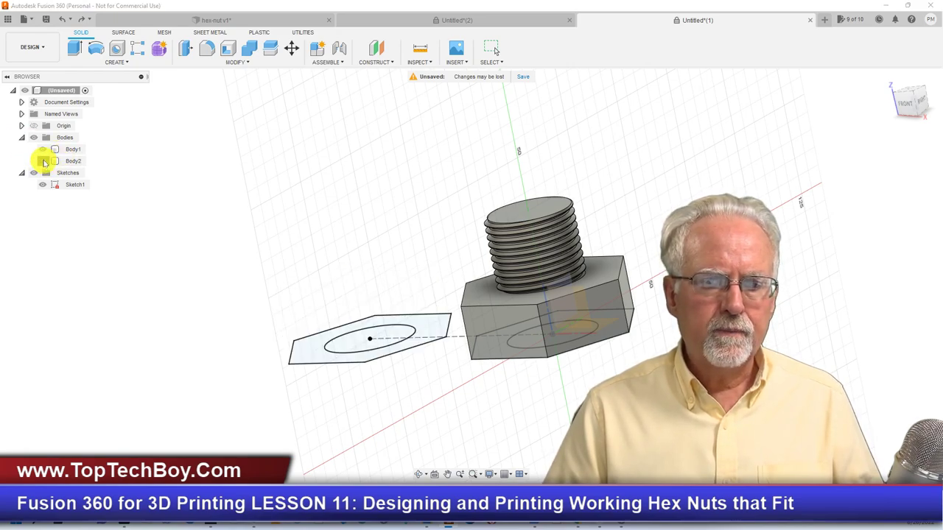
{"action": "left_click", "coordinate": [42, 161]}
{"action": "left_click", "coordinate": [43, 149]}
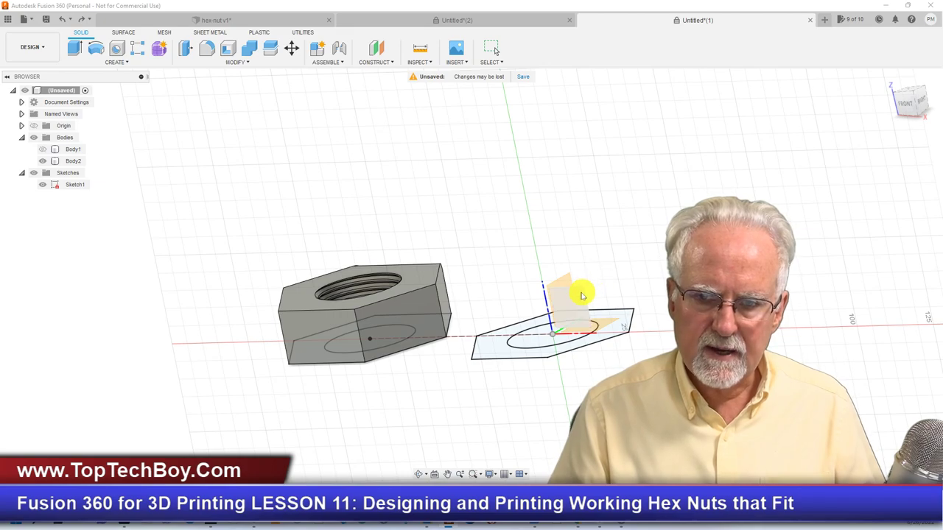
{"action": "left_click", "coordinate": [581, 295]}
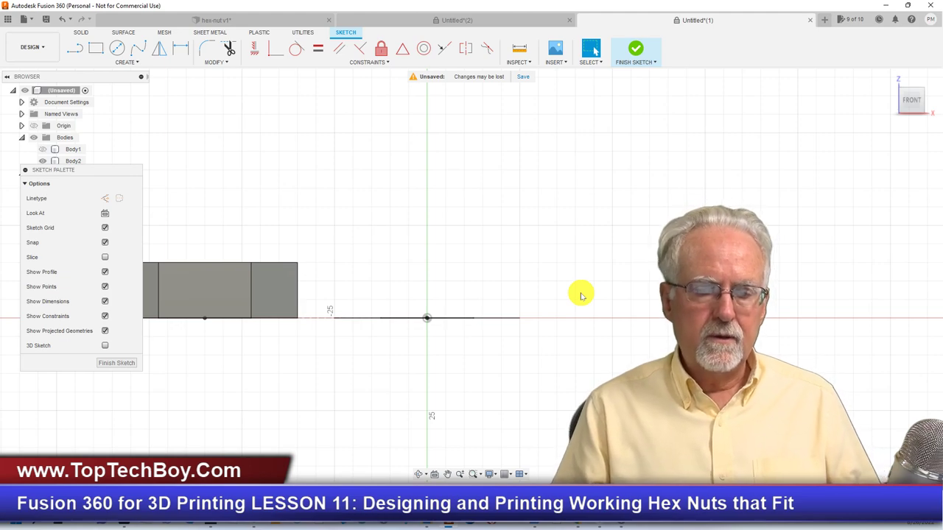
Draw a 25 mm horizontal construction line starting at the sketch origin.
{"action": "left_click", "coordinate": [75, 49]}
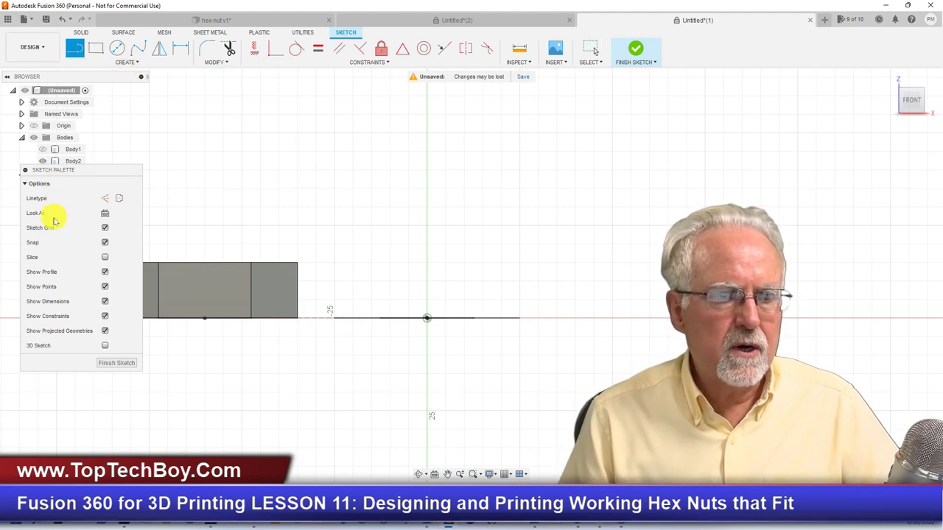
{"action": "left_click", "coordinate": [107, 198]}
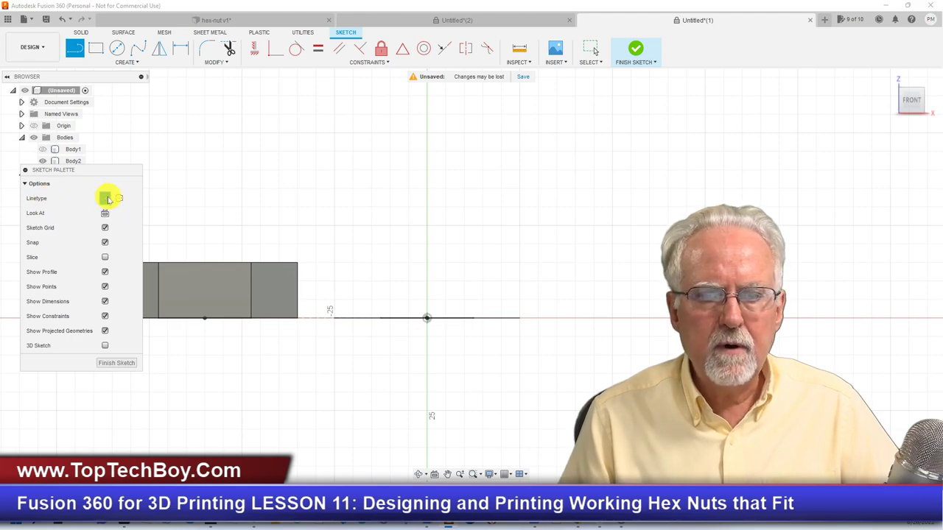
{"action": "left_click", "coordinate": [427, 319]}
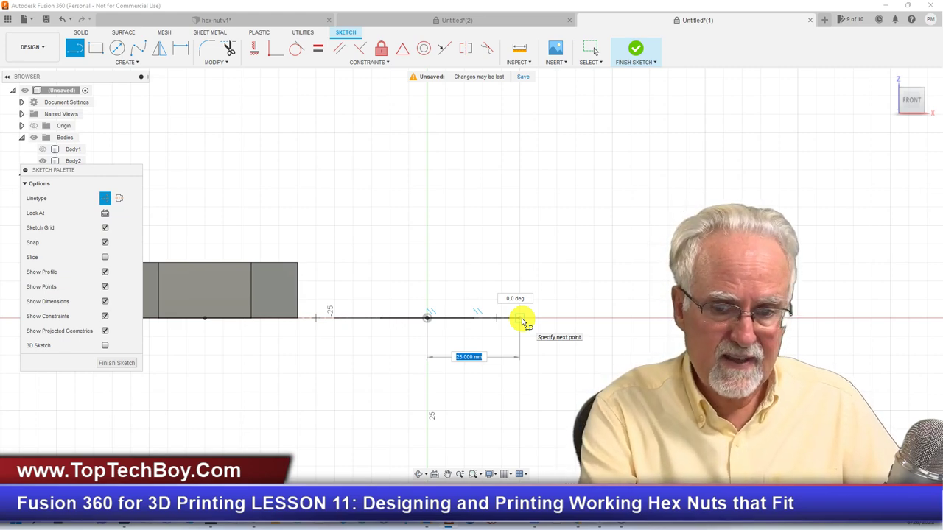
{"action": "left_click", "coordinate": [521, 320]}
{"action": "key", "text": "Escape"}
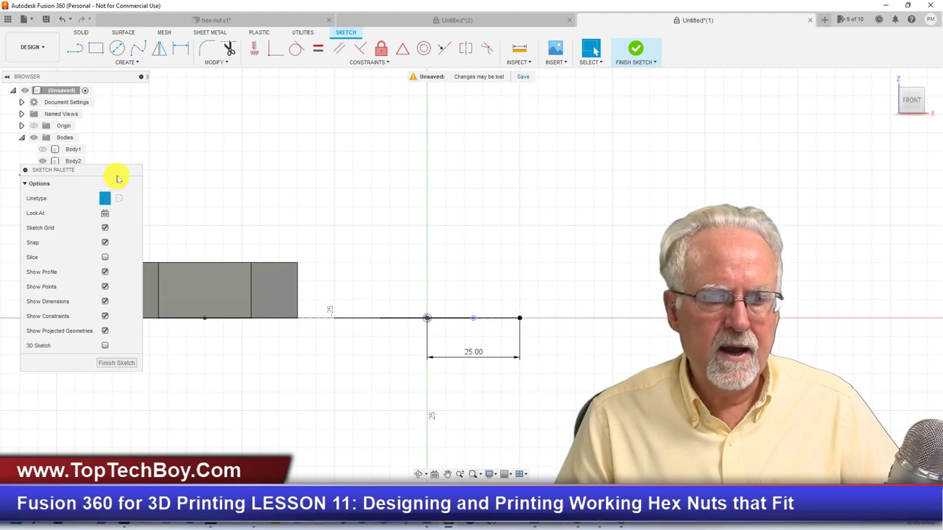
{"action": "left_click", "coordinate": [73, 51]}
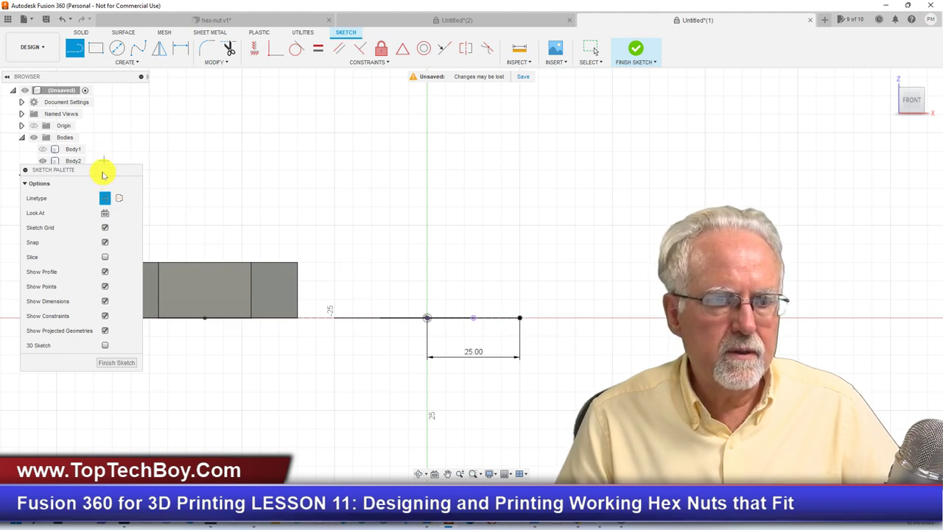
{"action": "mouse_move", "coordinate": [103, 180]}
{"action": "left_mouse_down"}
{"action": "mouse_move", "coordinate": [69, 288]}
{"action": "mouse_move", "coordinate": [84, 277]}
{"action": "left_mouse_up"}
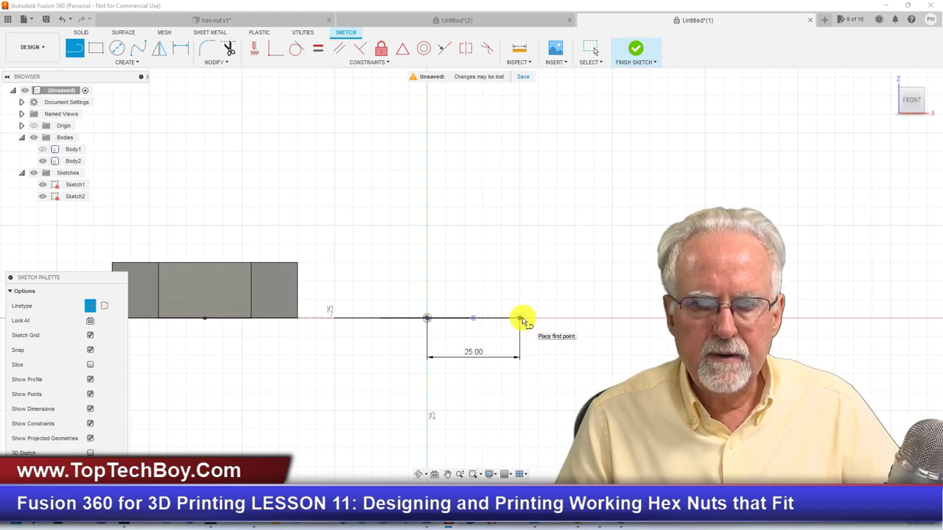
Draw a 15 mm vertical construction line up from the 25 mm line's right end.
{"action": "left_click", "coordinate": [520, 318]}
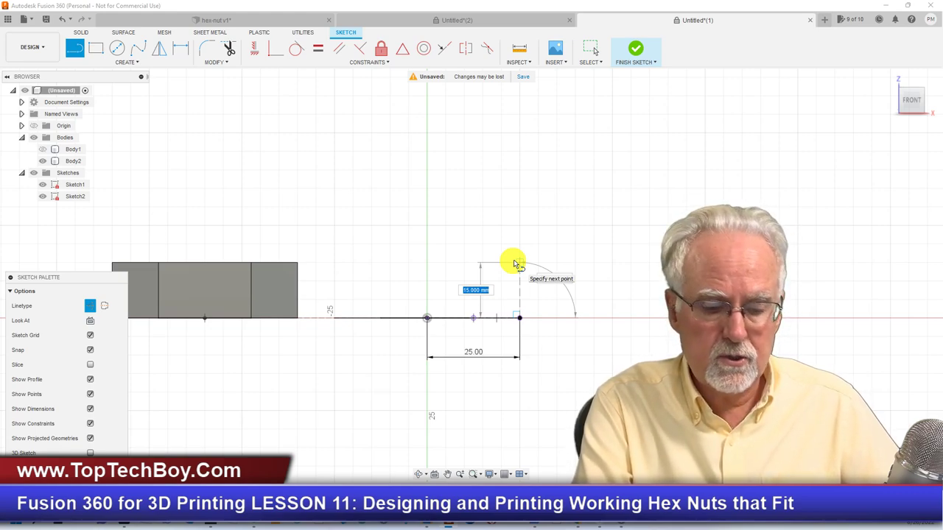
{"action": "type", "text": "15"}
{"action": "key", "text": "Tab"}
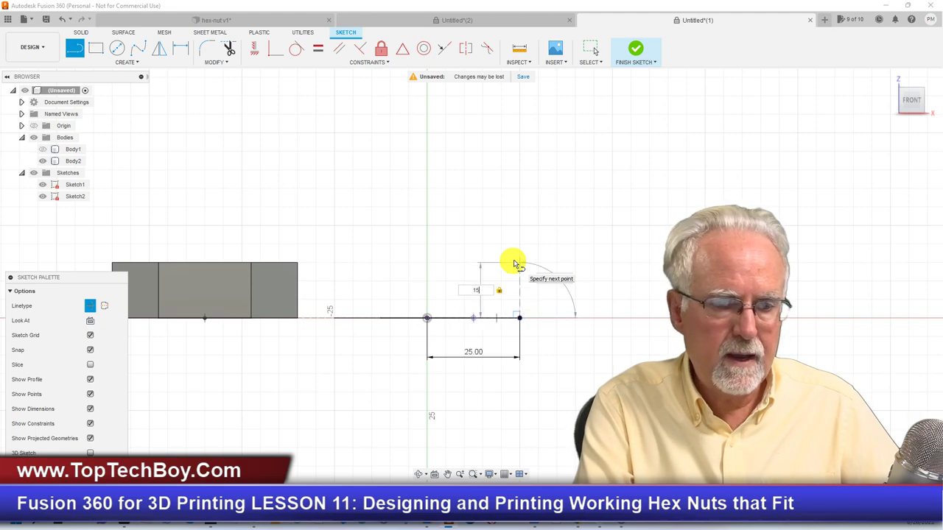
{"action": "left_click", "coordinate": [514, 264]}
{"action": "key", "text": "Escape"}
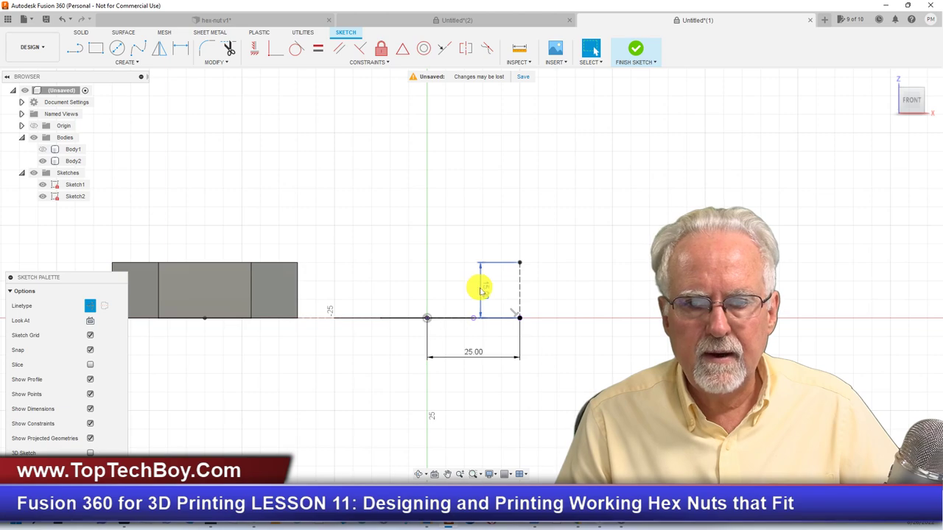
{"action": "left_click", "coordinate": [653, 296]}
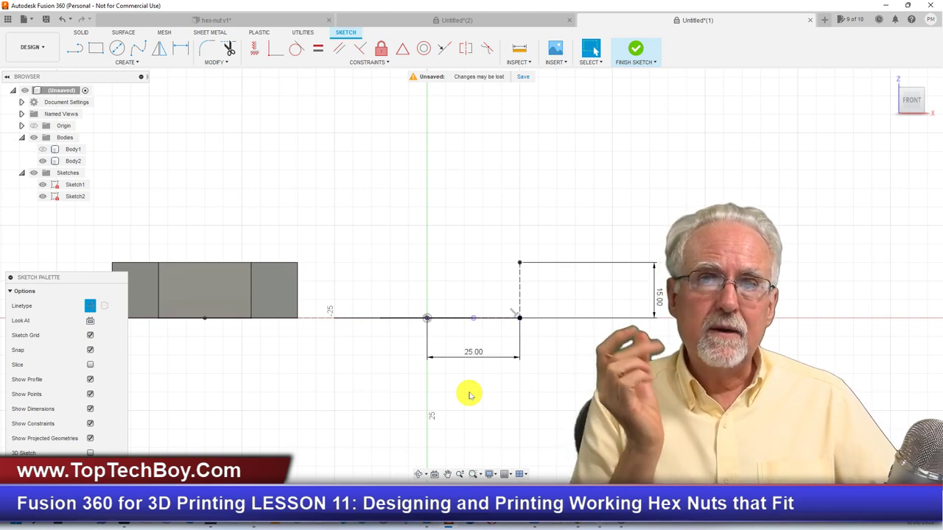
Switch to normal lines and draw a 3 mm leg down the edge from the top corner.
{"action": "left_click", "coordinate": [75, 49]}
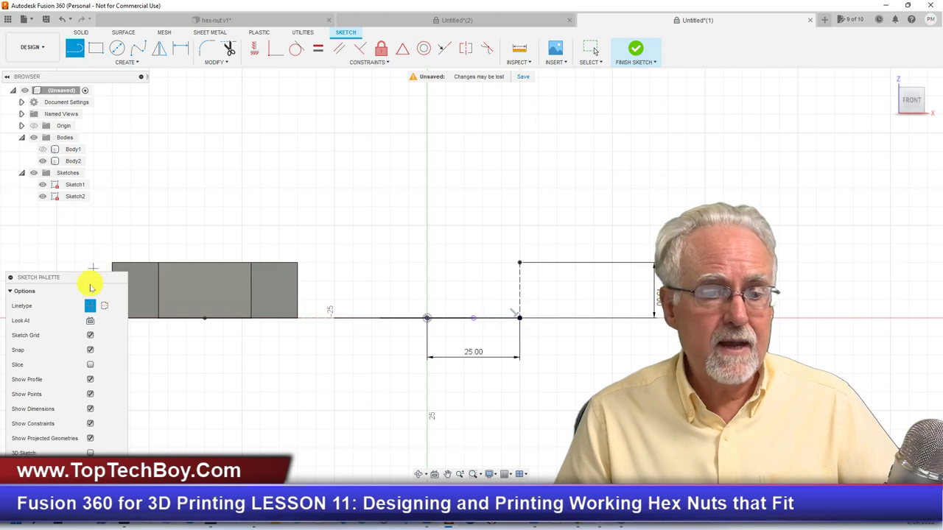
{"action": "left_click", "coordinate": [91, 305]}
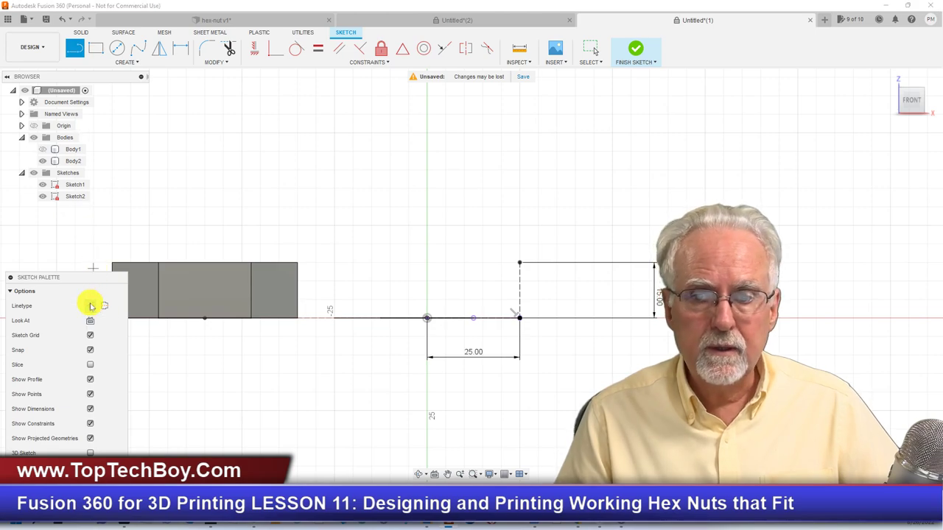
{"action": "left_click", "coordinate": [520, 264]}
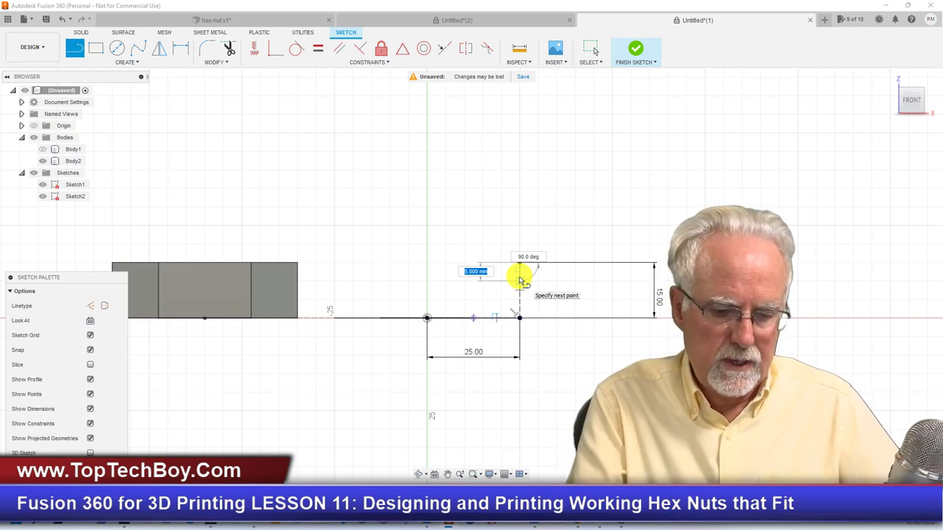
{"action": "type", "text": "3"}
{"action": "key", "text": "Tab"}
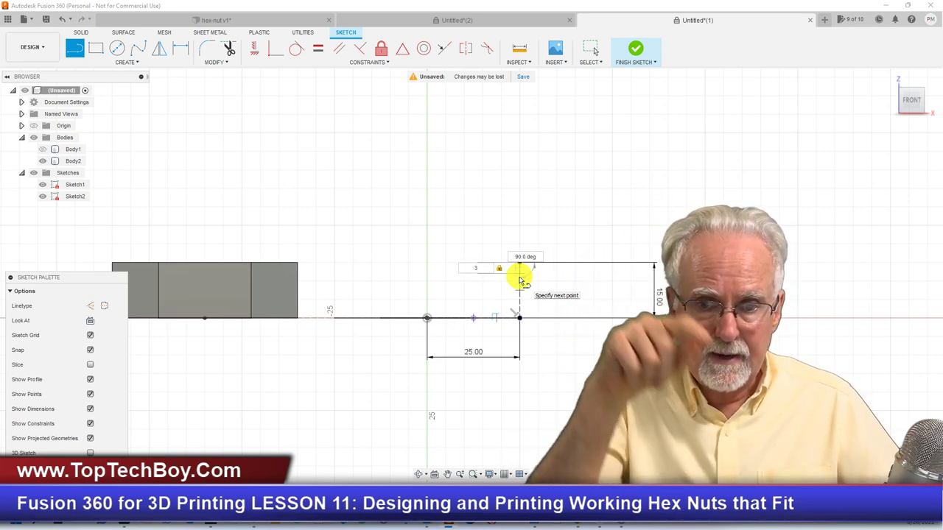
{"action": "key", "text": "Return"}
{"action": "key", "text": "Escape"}
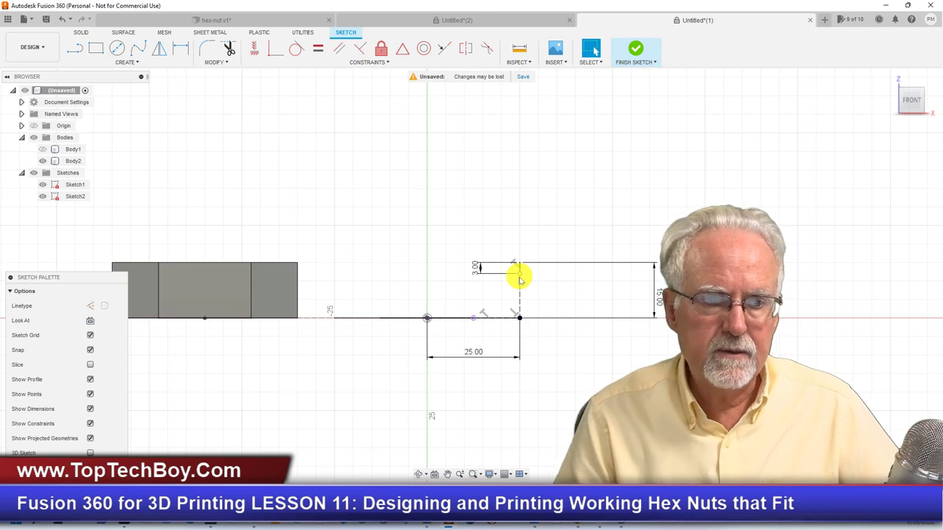
{"action": "left_click_drag", "start_coordinate": [482, 269], "coordinate": [623, 303]}
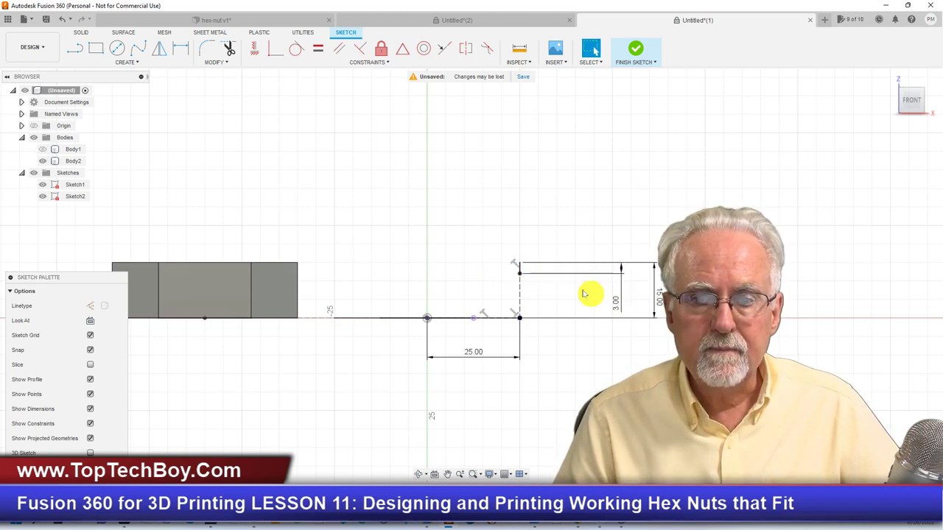
Draw a 3 mm horizontal leg leftward from the top corner.
{"action": "left_click", "coordinate": [77, 49]}
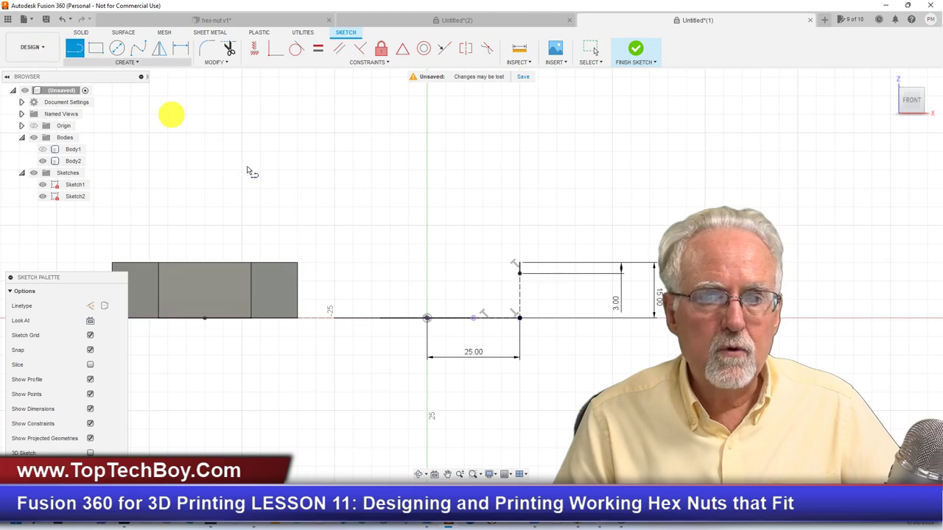
{"action": "left_click", "coordinate": [520, 266]}
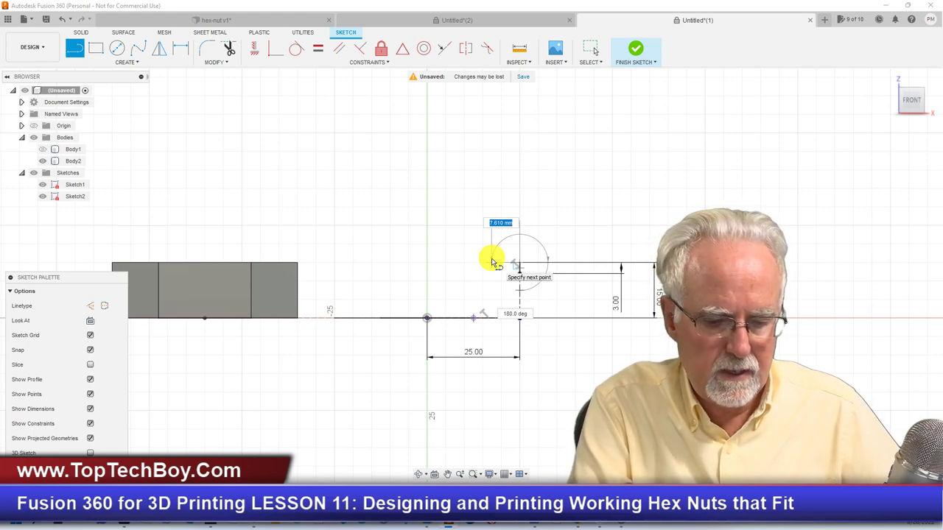
{"action": "type", "text": "3"}
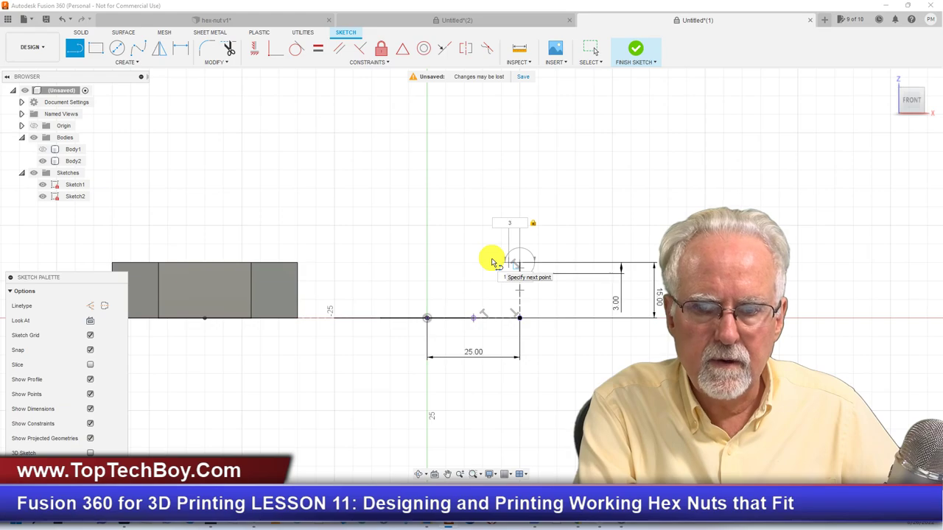
{"action": "key", "text": "Return"}
{"action": "key", "text": "Escape"}
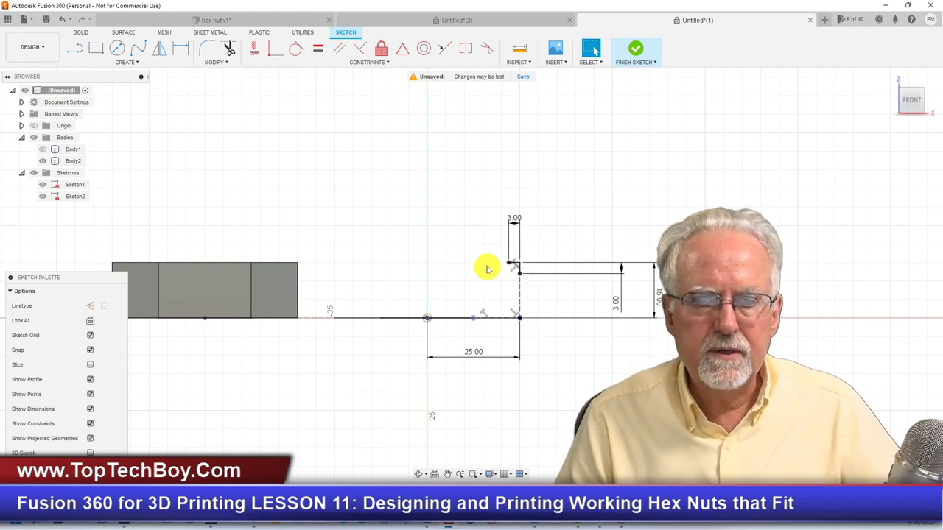
{"action": "scroll", "coordinate": [502, 253], "scroll_direction": "up", "scroll_amount": 3}
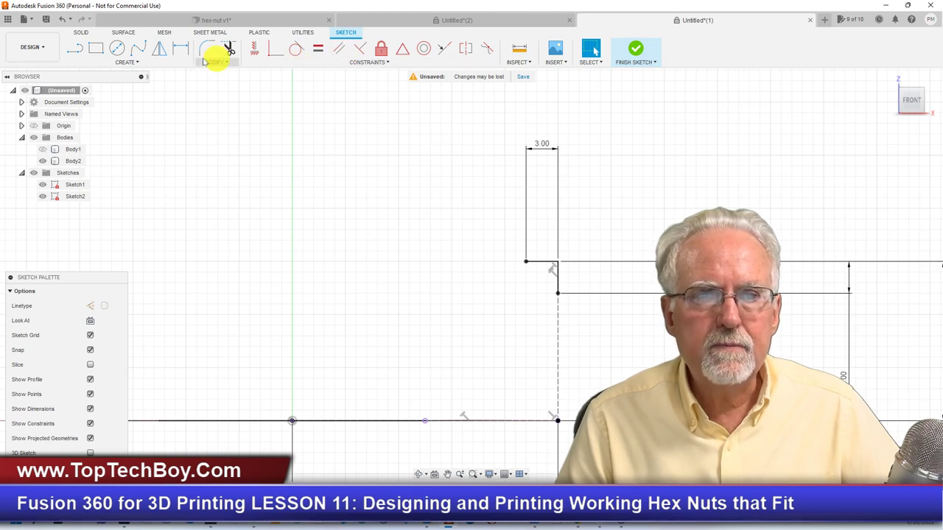
Join the horizontal leg's end to the vertical leg's bottom with a 45° diagonal line.
{"action": "left_click", "coordinate": [74, 47]}
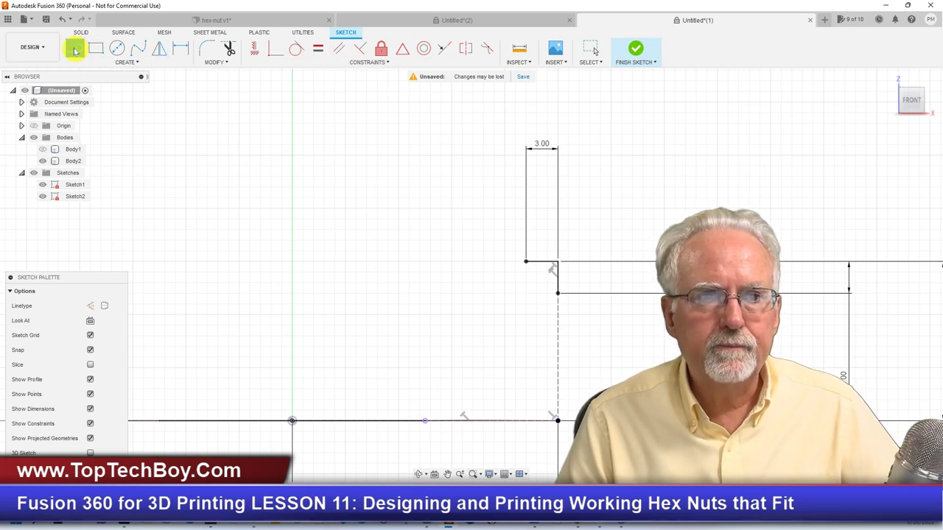
{"action": "left_click", "coordinate": [525, 262]}
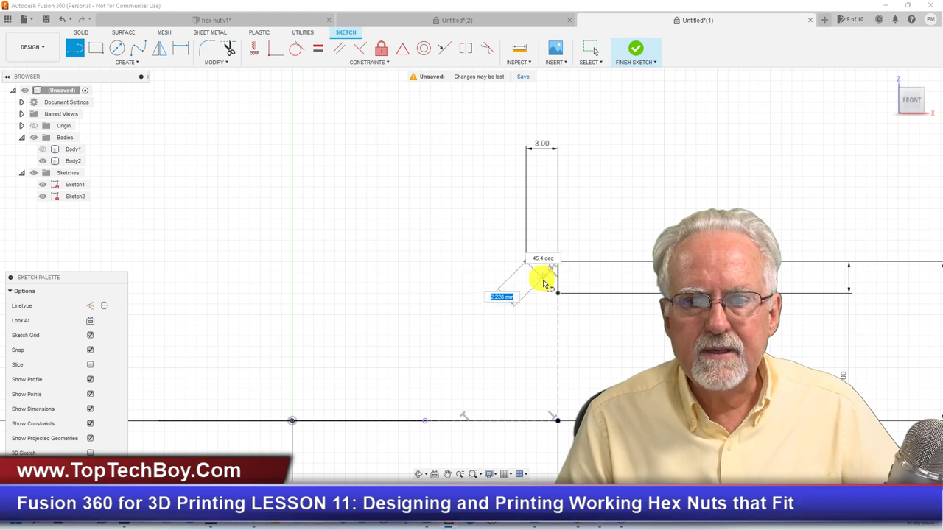
{"action": "left_click", "coordinate": [558, 296]}
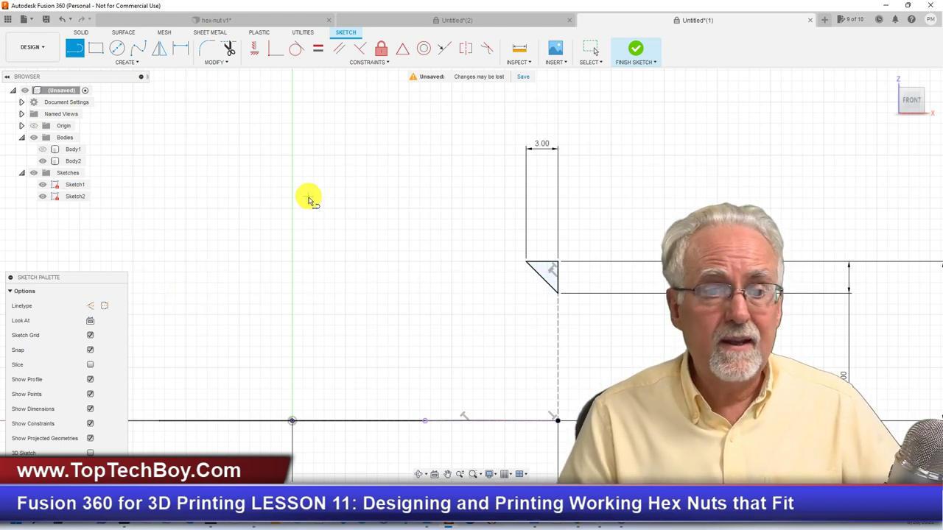
{"action": "scroll", "coordinate": [342, 213], "scroll_direction": "down", "scroll_amount": 2}
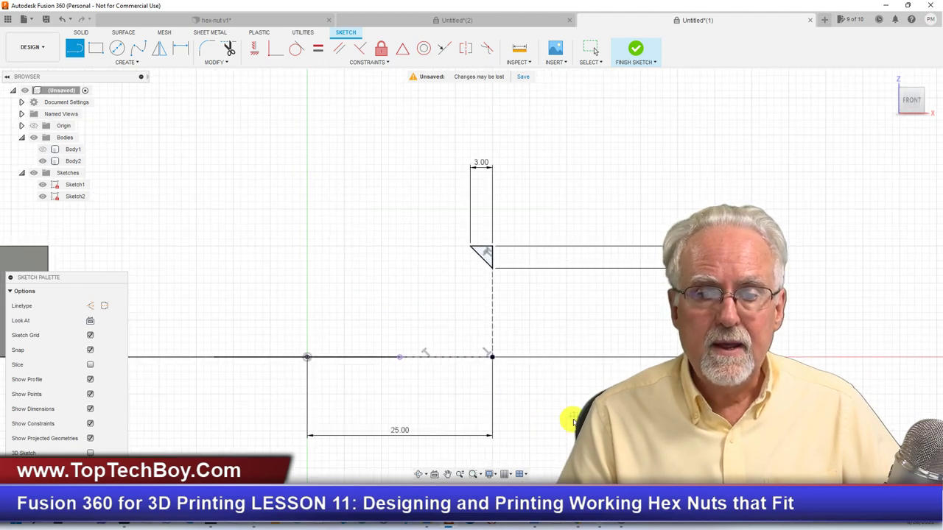
{"action": "scroll", "coordinate": [566, 417], "scroll_direction": "up", "scroll_amount": 3}
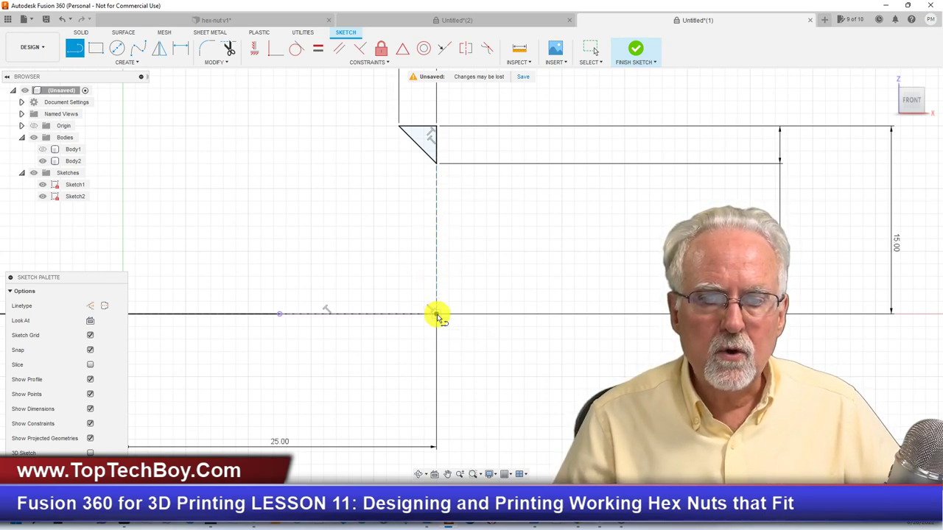
Draw a 3 mm vertical leg up from the lower corner and a 3 mm leg leftward.
{"action": "left_click", "coordinate": [436, 314]}
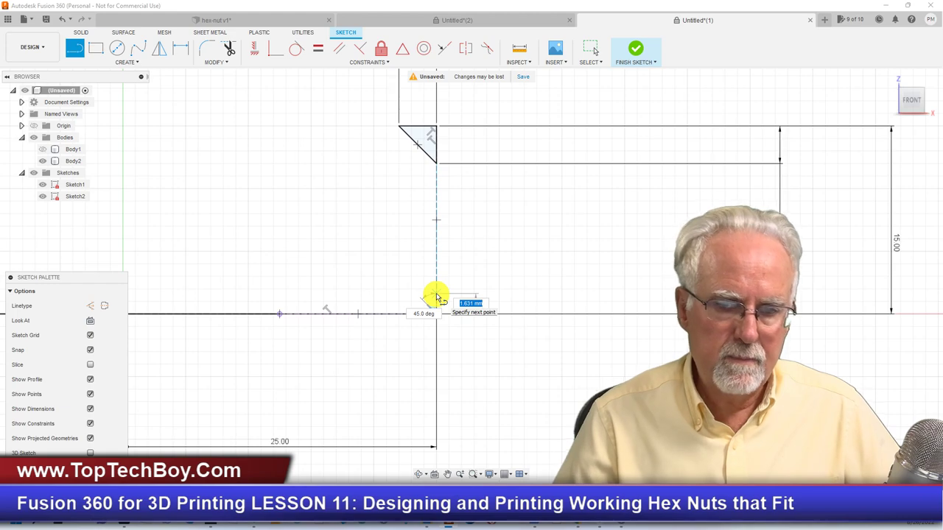
{"action": "type", "text": "3"}
{"action": "key", "text": "Return"}
{"action": "key", "text": "Escape"}
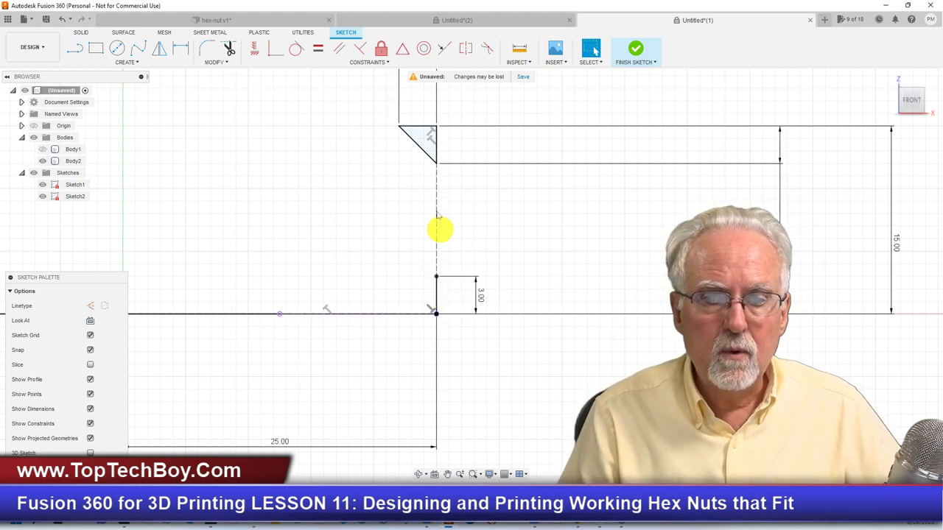
{"action": "left_click", "coordinate": [75, 48]}
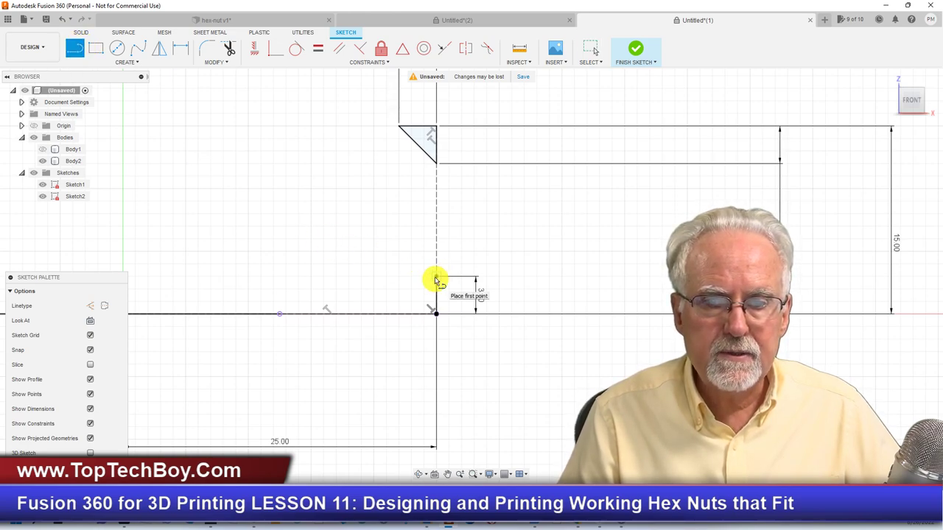
{"action": "left_click", "coordinate": [436, 278]}
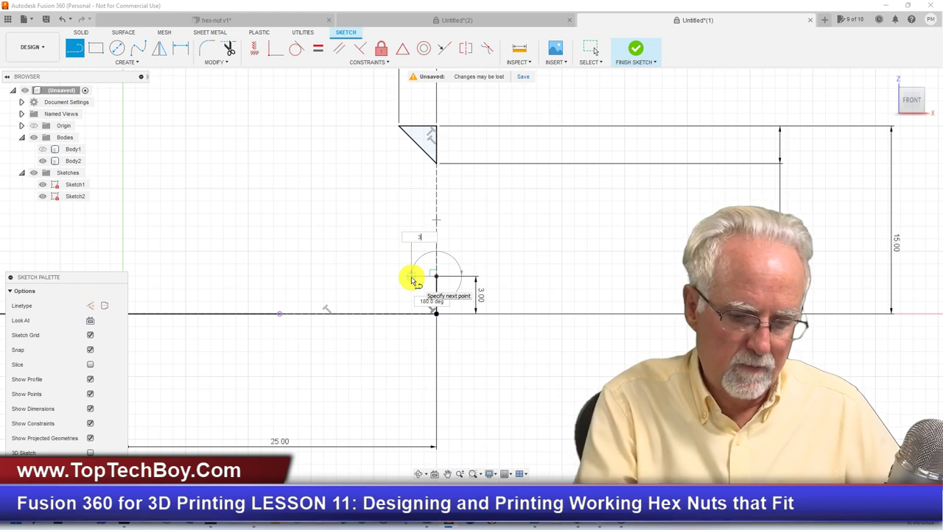
{"action": "key", "text": "Return"}
{"action": "key", "text": "Escape"}
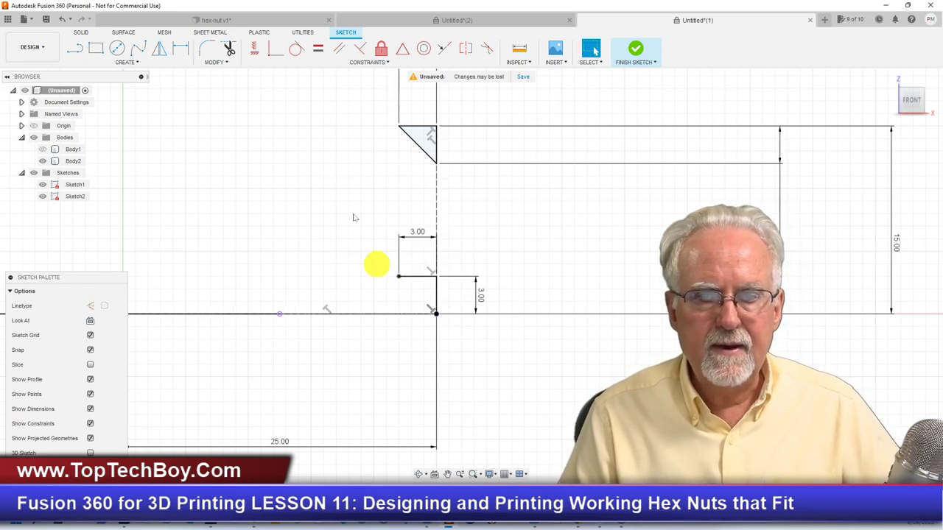
Draw a diagonal from the horizontal leg's left end back to the lower corner.
{"action": "left_click", "coordinate": [76, 49]}
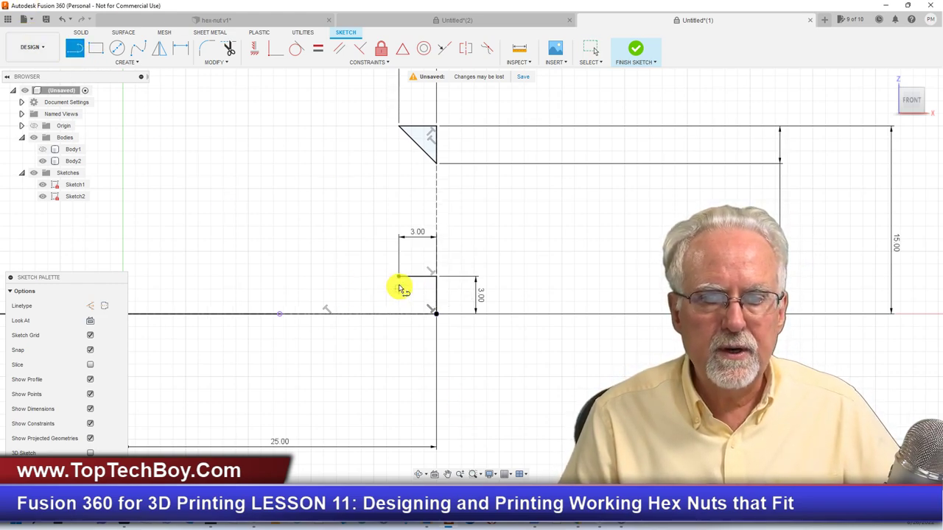
{"action": "left_click", "coordinate": [399, 278]}
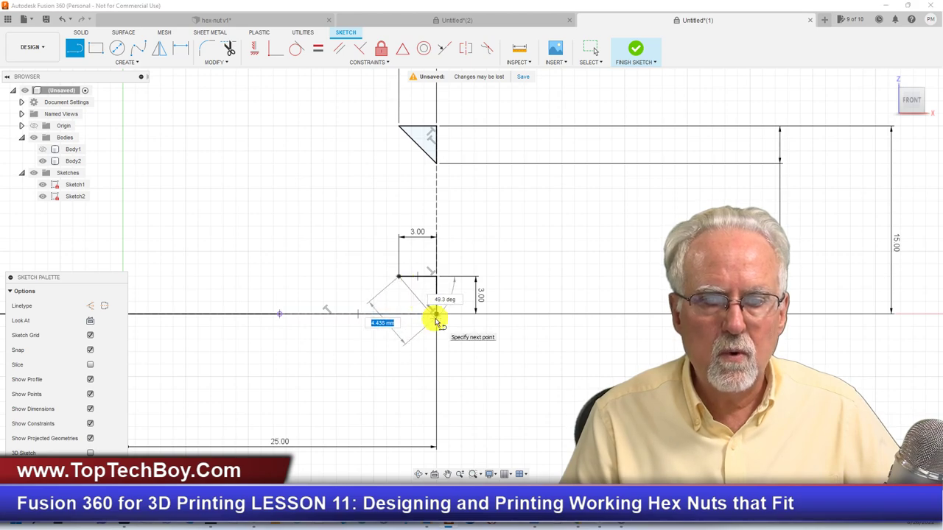
{"action": "left_click", "coordinate": [437, 315]}
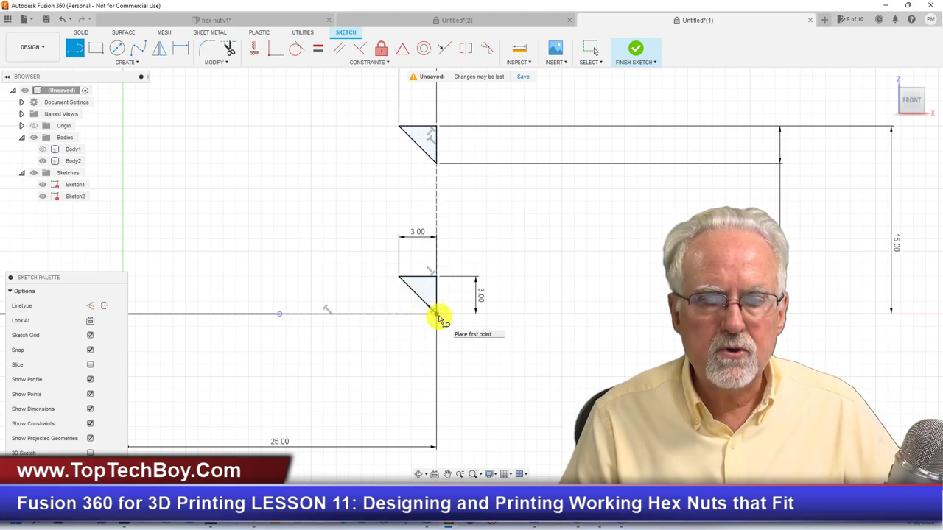
{"action": "key", "text": "Escape"}
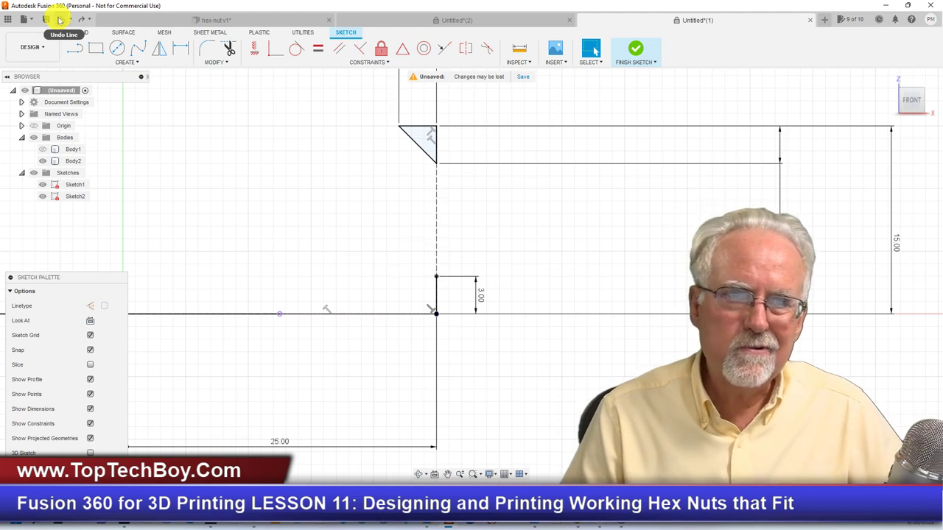
Redraw a bottom leg leftward from the lower corner and close the 3 × 3 triangle with a 45° diagonal.
{"action": "left_click", "coordinate": [75, 48]}
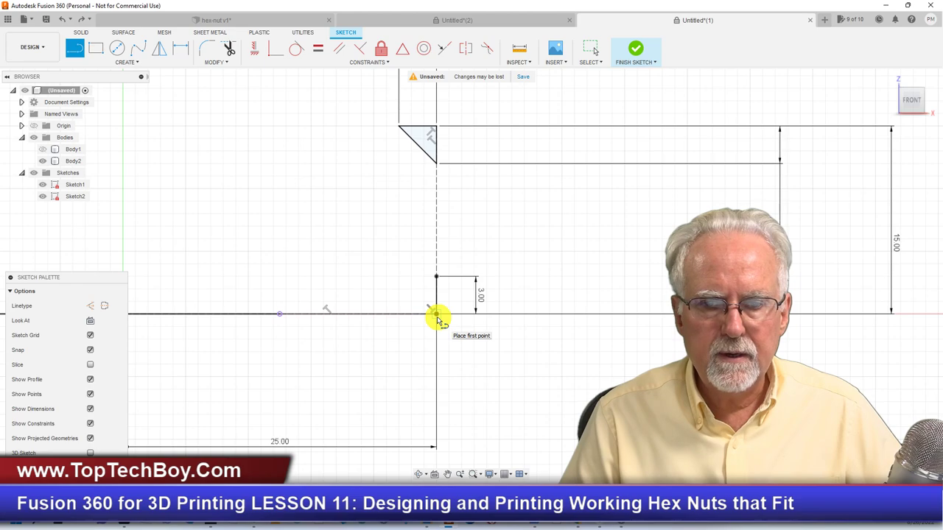
{"action": "left_click_drag", "start_coordinate": [436, 315], "coordinate": [406, 312]}
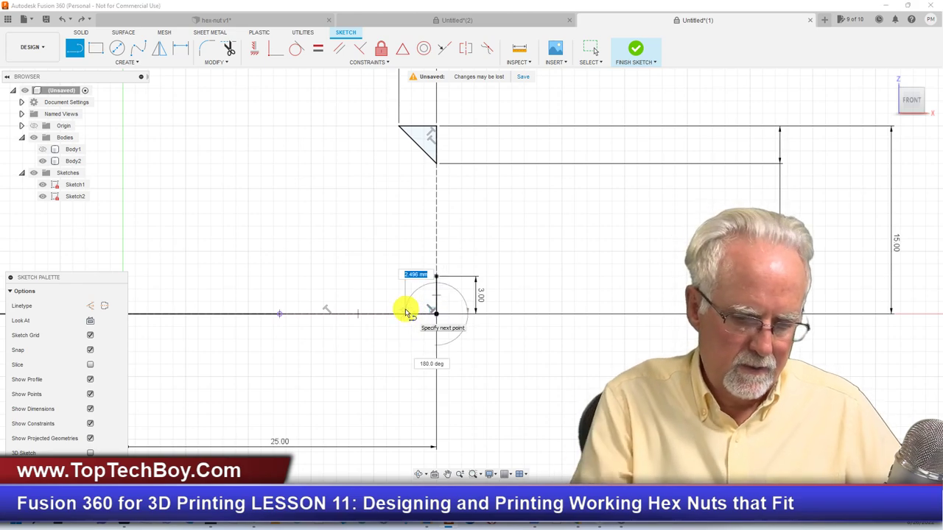
{"action": "key", "text": "Escape"}
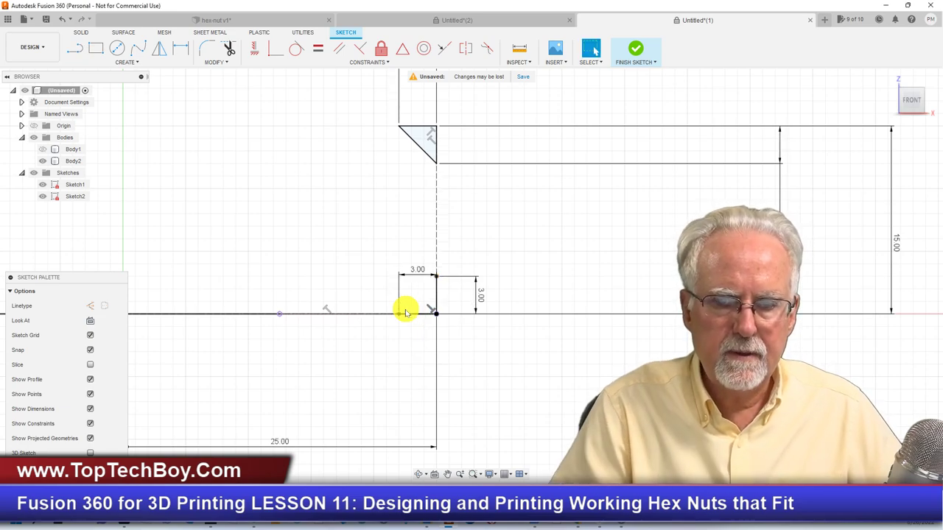
{"action": "left_click", "coordinate": [76, 47]}
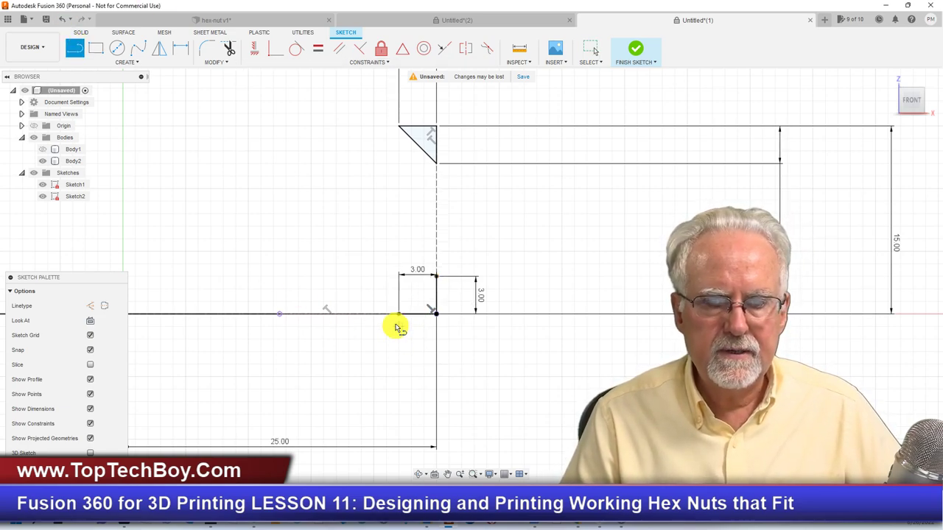
{"action": "left_click", "coordinate": [400, 313]}
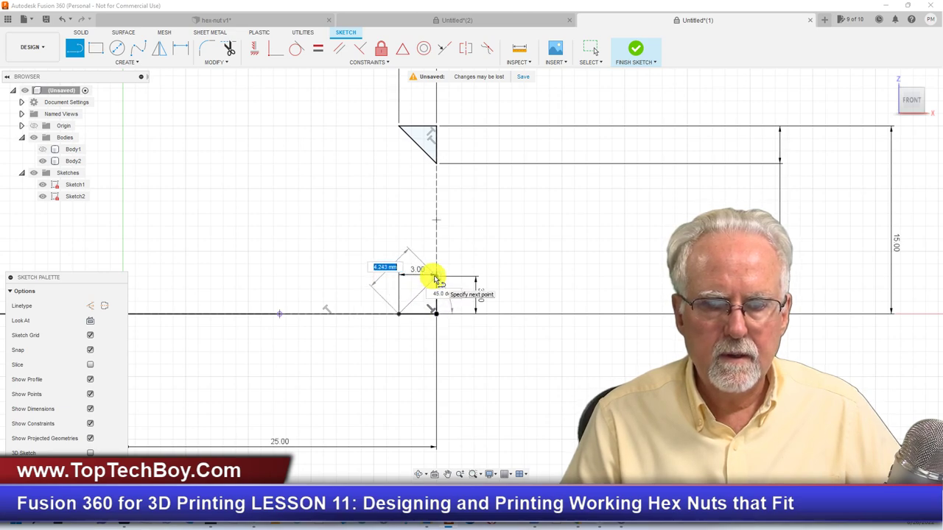
{"action": "double_click", "coordinate": [436, 277]}
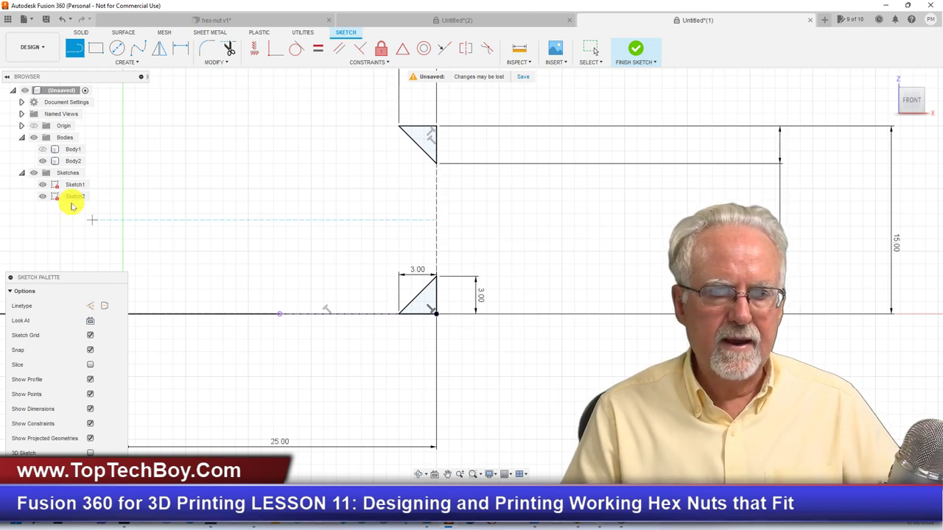
{"action": "scroll", "coordinate": [467, 405], "scroll_direction": "up", "scroll_amount": 2}
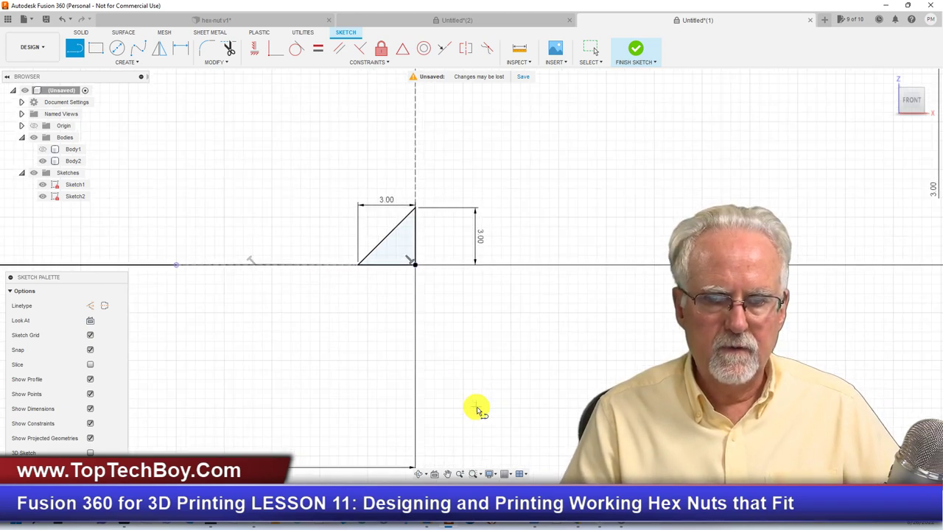
{"action": "scroll", "coordinate": [468, 402], "scroll_direction": "down", "scroll_amount": 3}
{"action": "scroll", "coordinate": [468, 400], "scroll_direction": "down", "scroll_amount": 2}
{"action": "scroll", "coordinate": [695, 341], "scroll_direction": "down", "scroll_amount": 1}
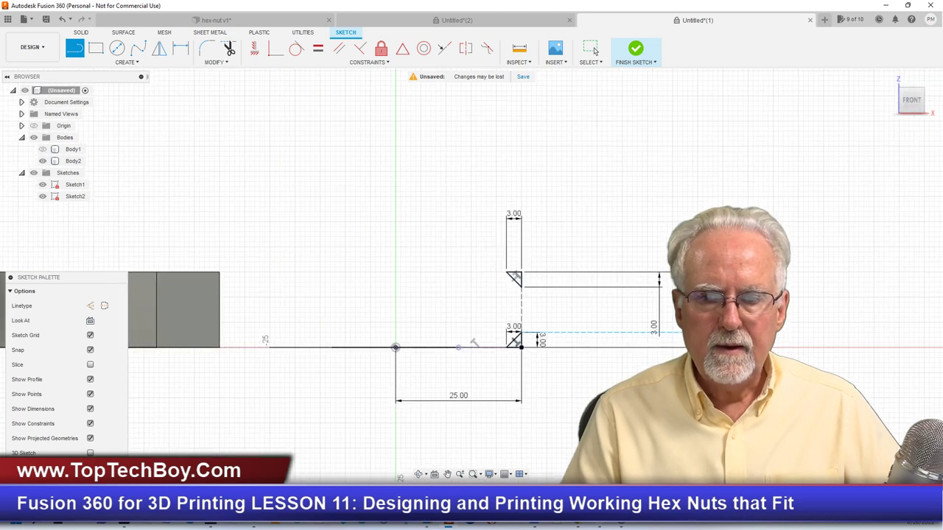
{"action": "scroll", "coordinate": [766, 335], "scroll_direction": "down", "scroll_amount": 1}
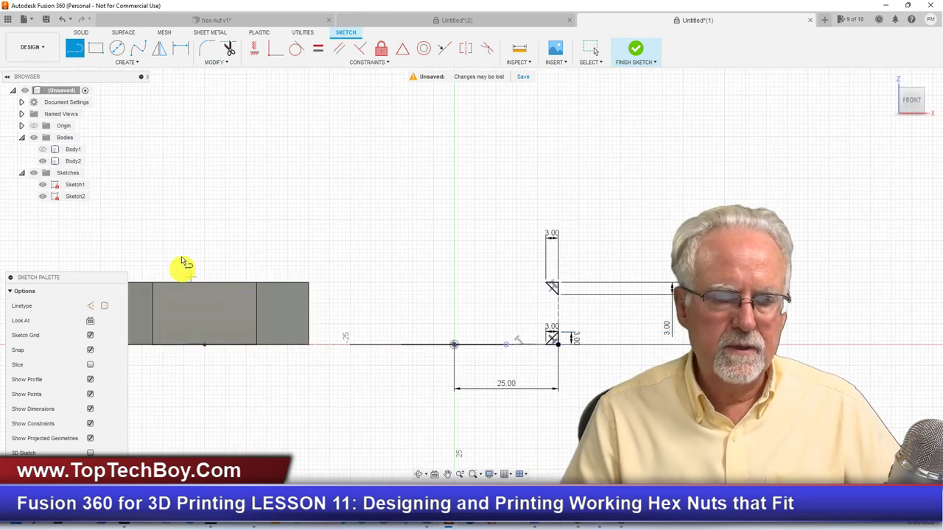
Hide Body2 and window-select all the chamfer triangle sketch geometry.
{"action": "left_click", "coordinate": [42, 161]}
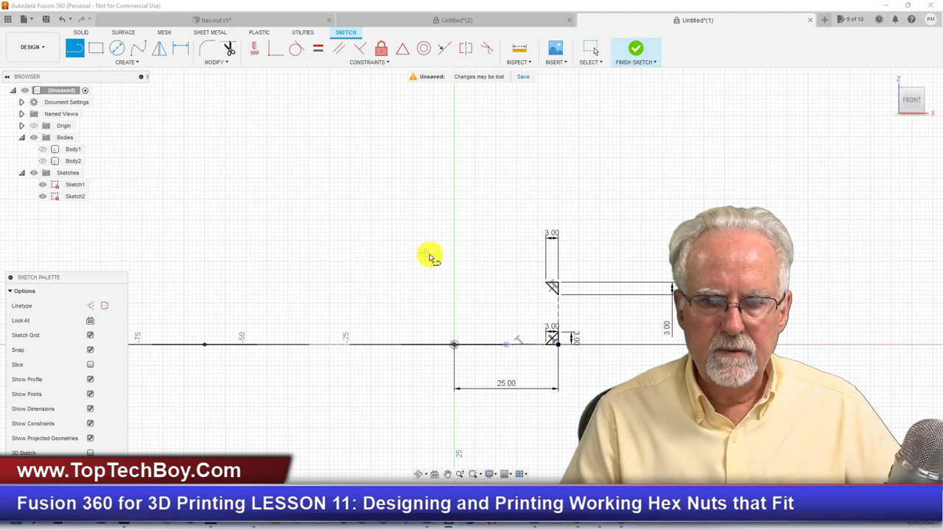
{"action": "left_click", "coordinate": [590, 48]}
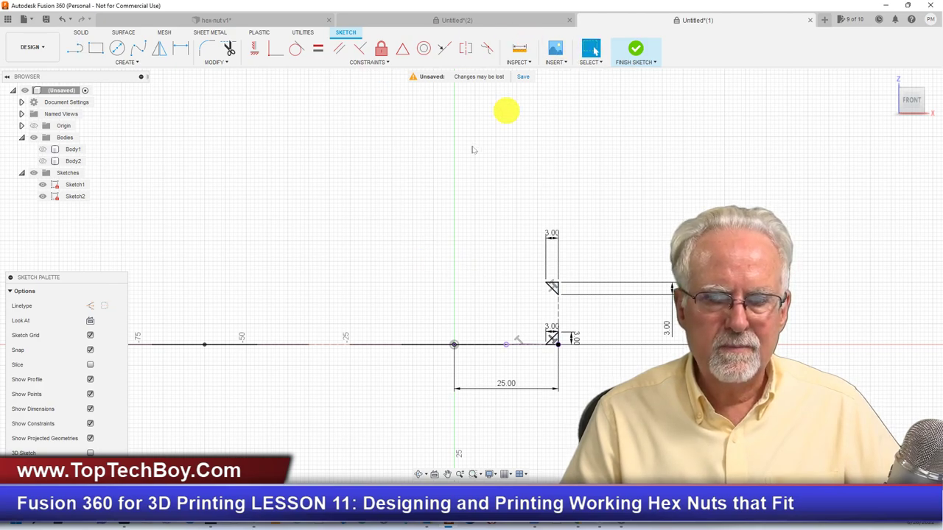
{"action": "left_click_drag", "start_coordinate": [401, 246], "coordinate": [600, 373]}
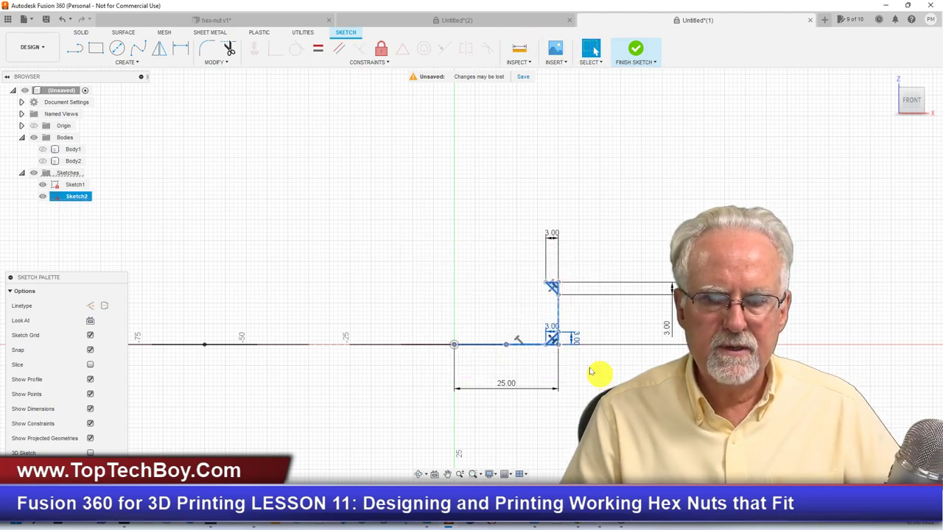
Copy and paste the triangle sketch, moving the copy left over the other nut.
{"action": "right_click", "coordinate": [509, 297]}
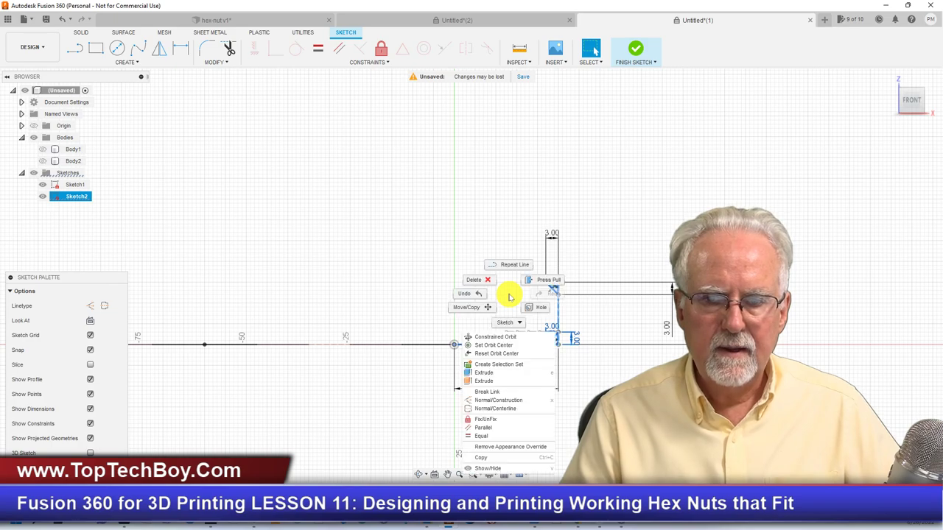
{"action": "left_click", "coordinate": [515, 458]}
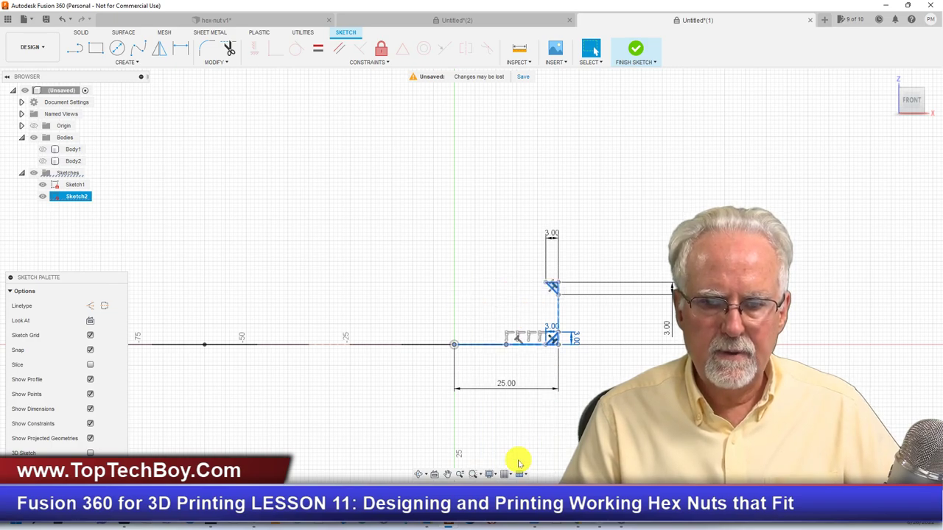
{"action": "right_click", "coordinate": [210, 151]}
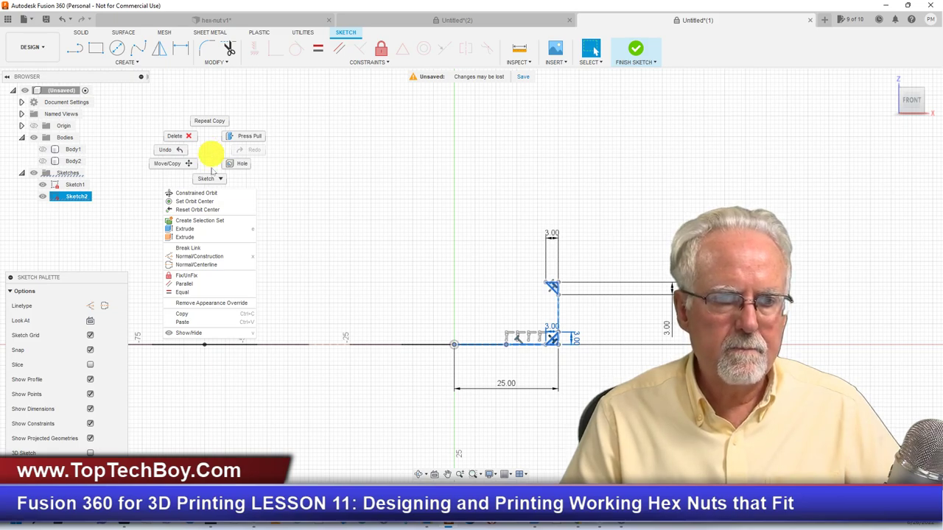
{"action": "left_click", "coordinate": [184, 326]}
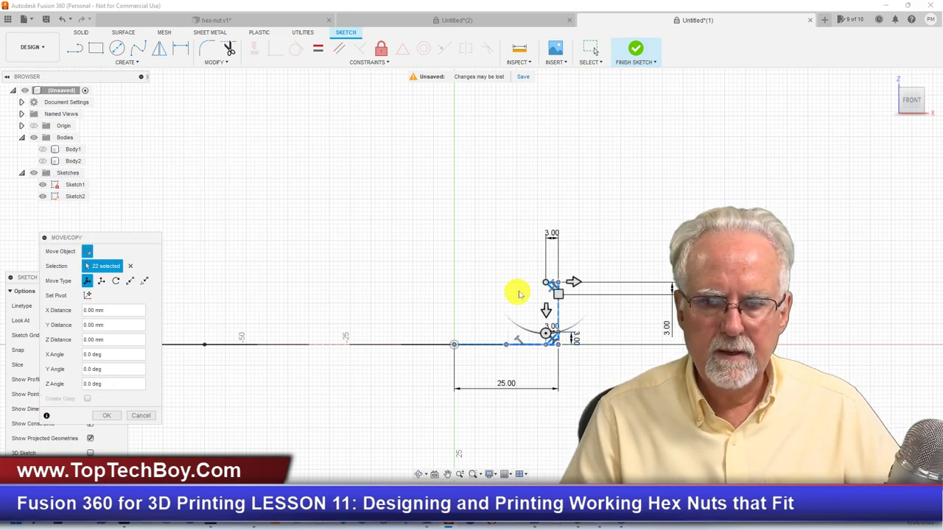
{"action": "mouse_move", "coordinate": [560, 298]}
{"action": "left_mouse_down"}
{"action": "mouse_move", "coordinate": [383, 272]}
{"action": "mouse_move", "coordinate": [307, 290]}
{"action": "mouse_move", "coordinate": [312, 300]}
{"action": "mouse_move", "coordinate": [337, 232]}
{"action": "left_mouse_up"}
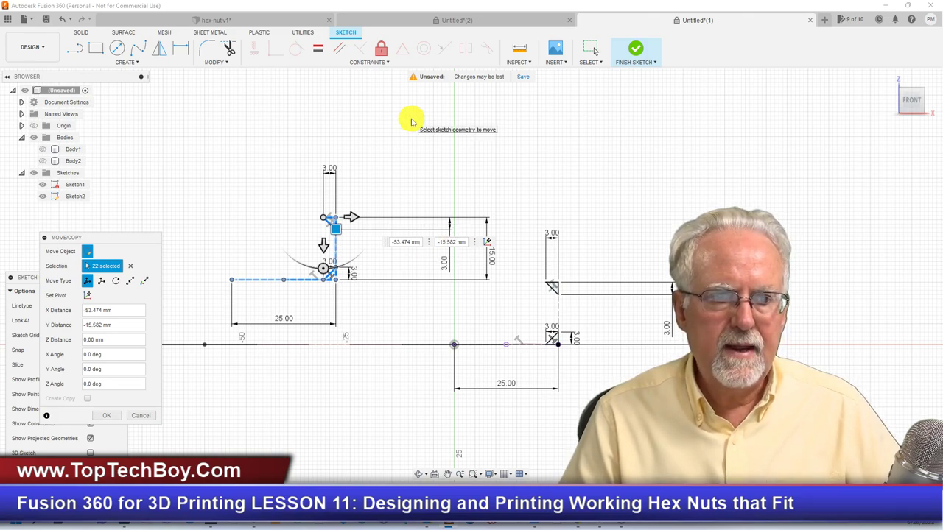
{"action": "left_click", "coordinate": [107, 416]}
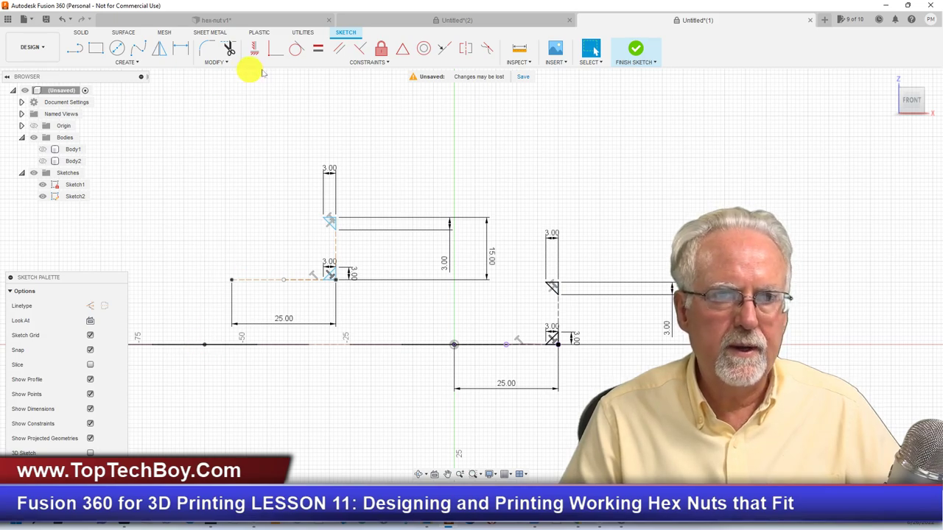
Constrain the copy's left endpoint coincident with the horizontal X axis.
{"action": "left_click", "coordinate": [275, 47]}
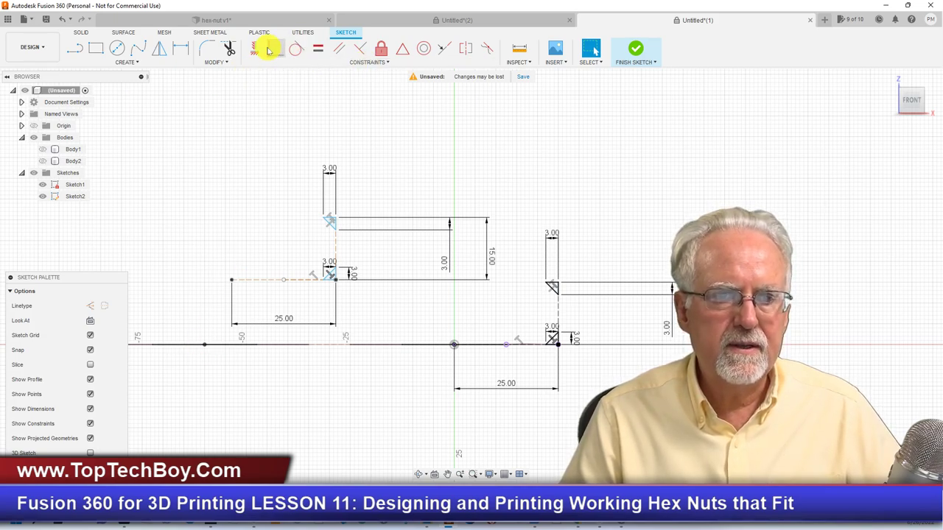
{"action": "left_click", "coordinate": [238, 249]}
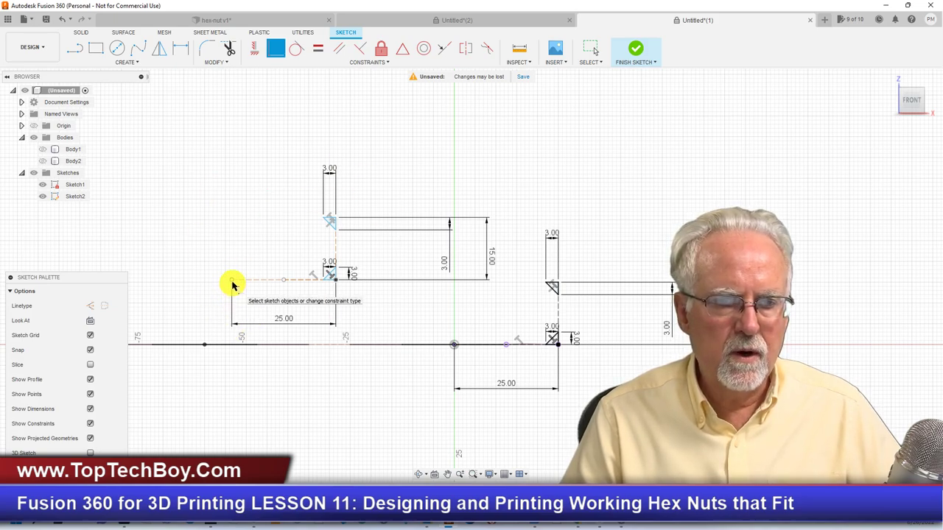
{"action": "left_click", "coordinate": [232, 283]}
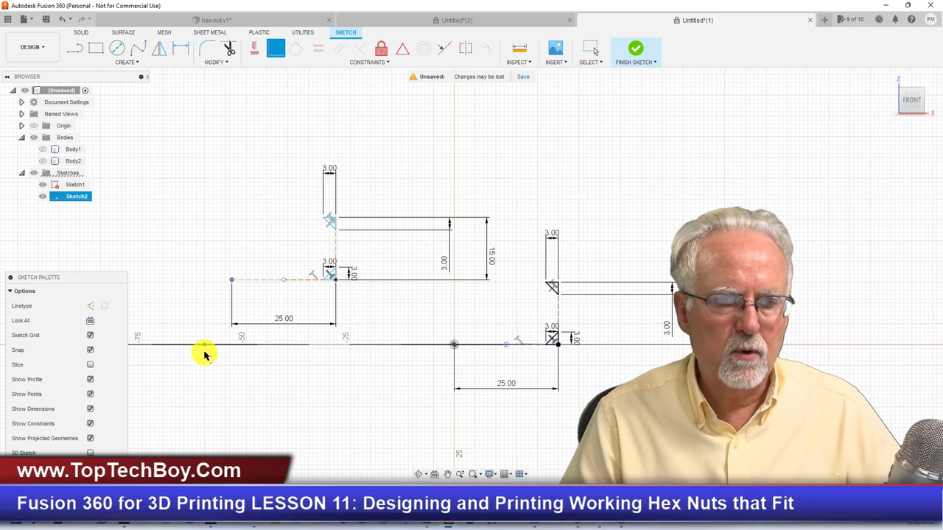
{"action": "left_click", "coordinate": [204, 348]}
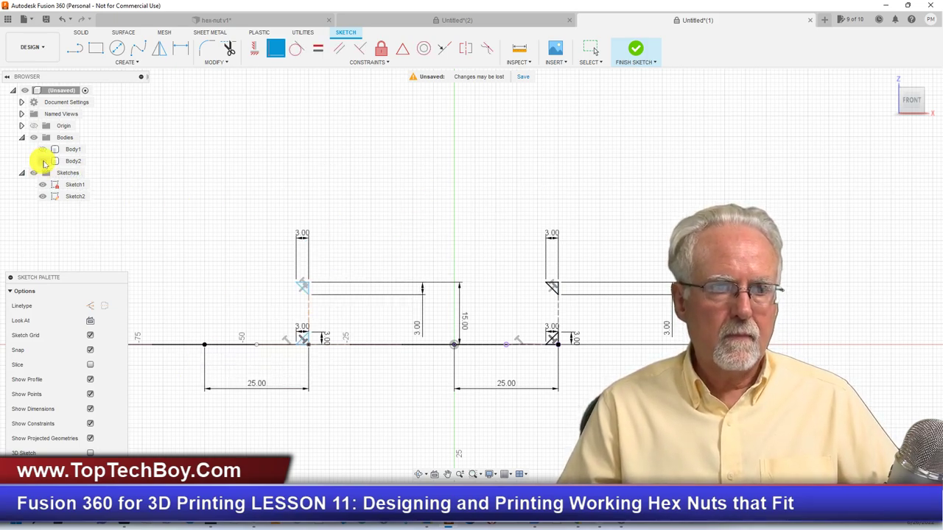
Make Body1 and Body2 visible again and finish the sketch.
{"action": "left_click", "coordinate": [42, 160]}
{"action": "left_click", "coordinate": [42, 148]}
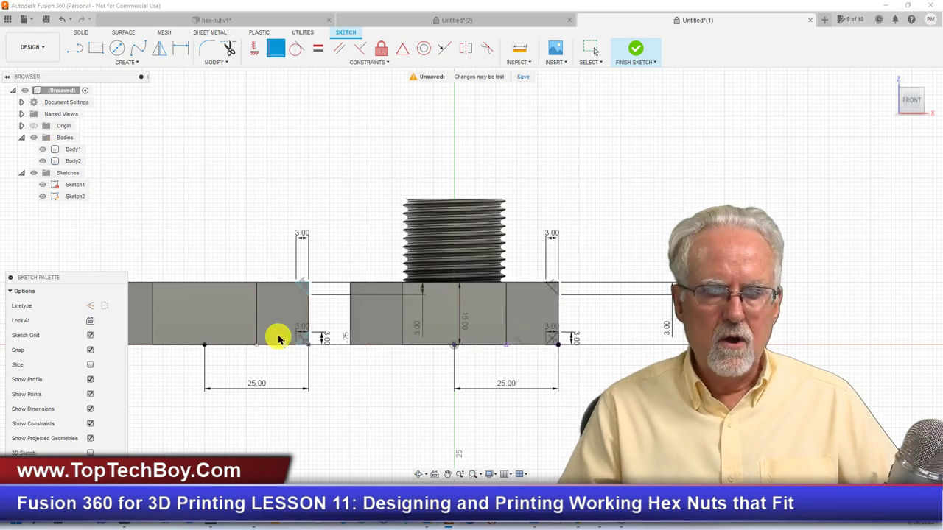
{"action": "scroll", "coordinate": [277, 332], "scroll_direction": "up", "scroll_amount": 5}
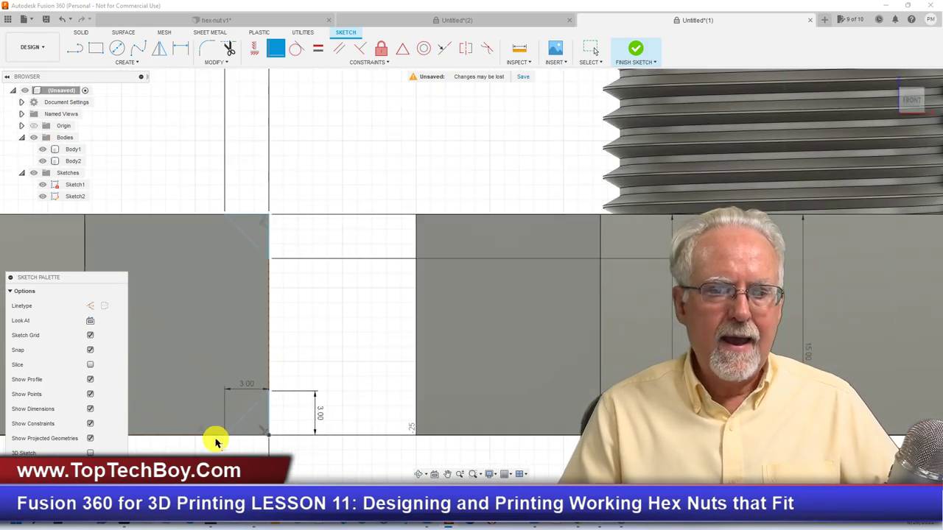
{"action": "scroll", "coordinate": [446, 151], "scroll_direction": "down", "scroll_amount": 3}
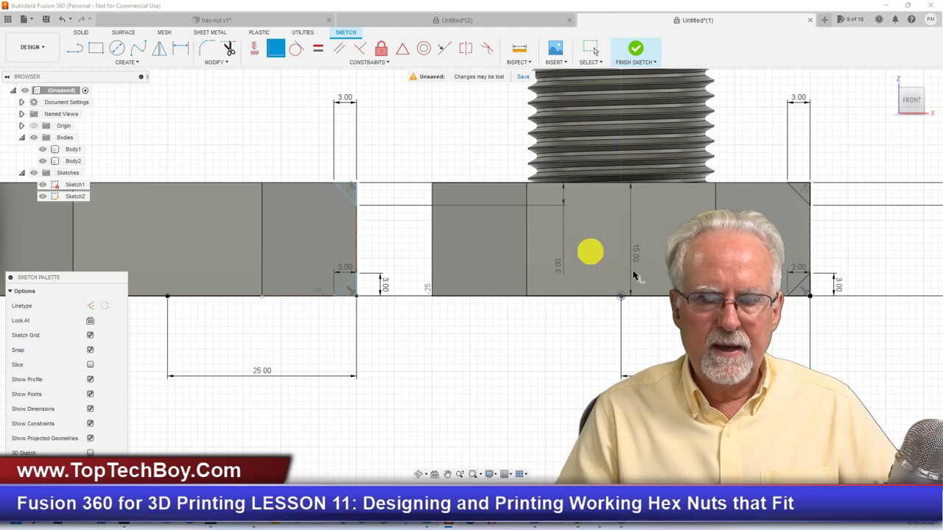
{"action": "left_click", "coordinate": [199, 195]}
{"action": "left_click", "coordinate": [210, 168]}
{"action": "scroll", "coordinate": [211, 168], "scroll_direction": "up", "scroll_amount": 2}
{"action": "scroll", "coordinate": [211, 169], "scroll_direction": "down", "scroll_amount": 5}
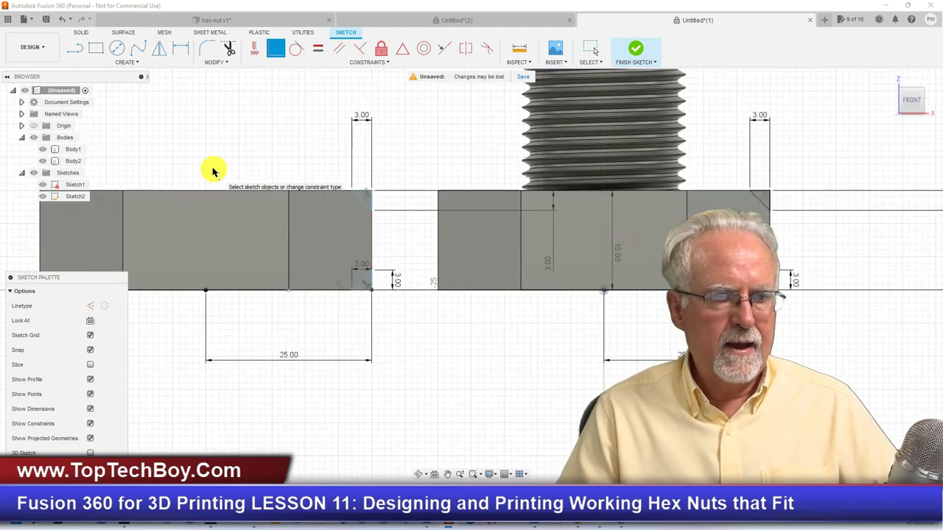
{"action": "scroll", "coordinate": [642, 230], "scroll_direction": "up", "scroll_amount": 3}
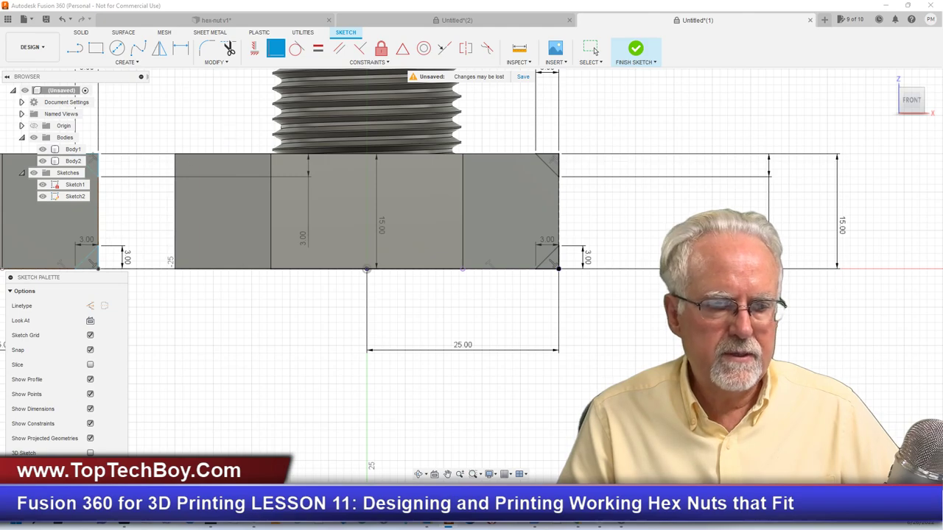
{"action": "left_click", "coordinate": [64, 479]}
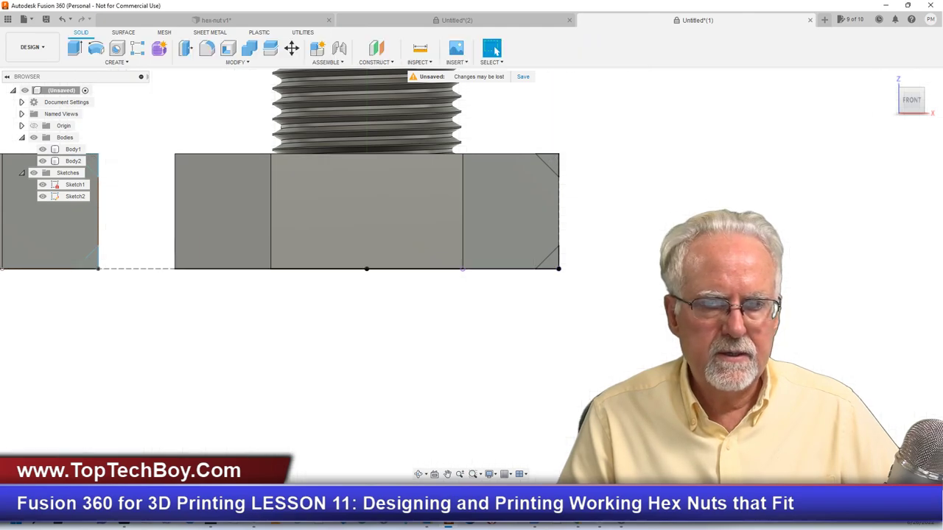
Start a Revolve with Body1 hidden and pick the chamfer triangles as profiles.
{"action": "left_click", "coordinate": [93, 51]}
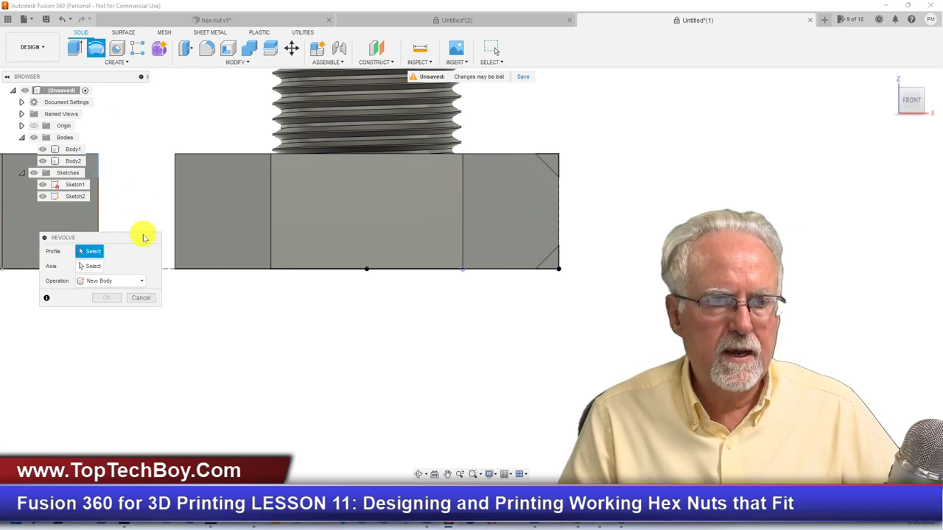
{"action": "left_click_drag", "start_coordinate": [137, 238], "coordinate": [123, 297]}
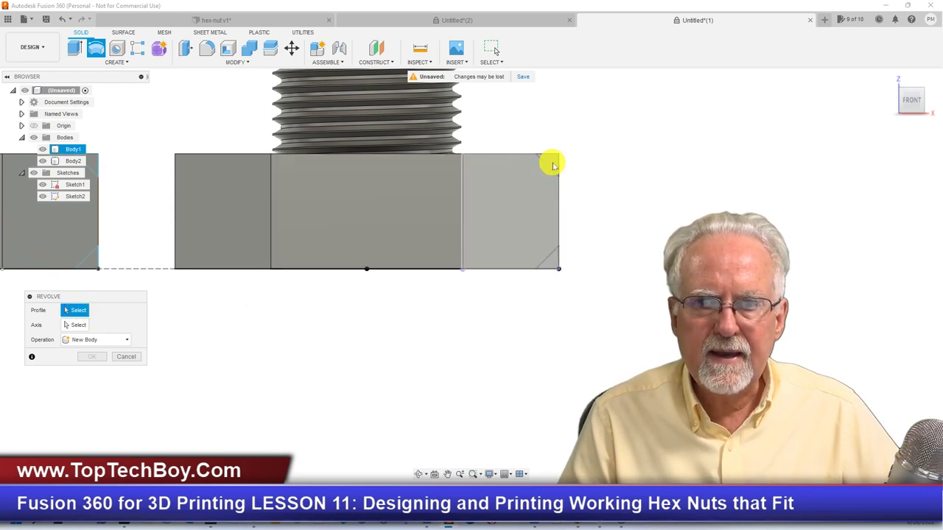
{"action": "left_click", "coordinate": [43, 149]}
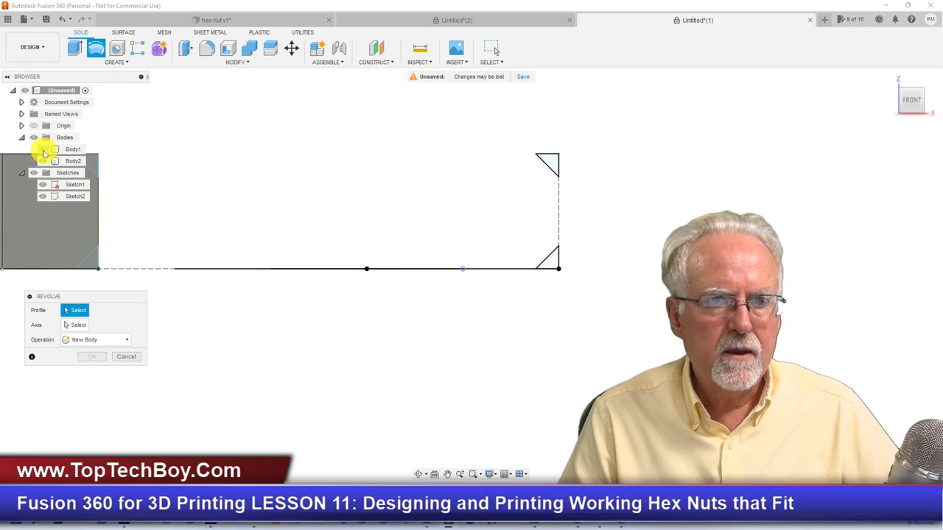
{"action": "left_click", "coordinate": [553, 162]}
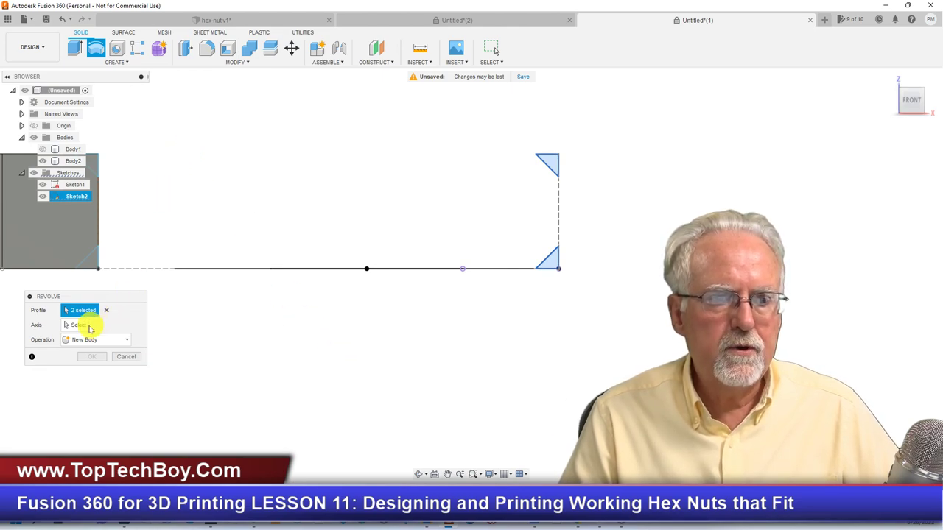
{"action": "scroll", "coordinate": [725, 299], "scroll_direction": "down", "scroll_amount": 3}
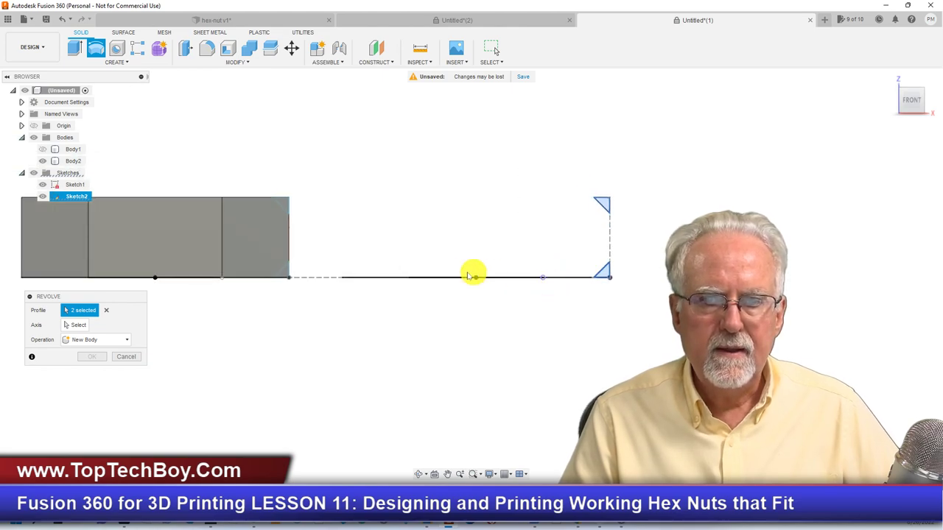
{"action": "scroll", "coordinate": [466, 301], "scroll_direction": "down", "scroll_amount": 1}
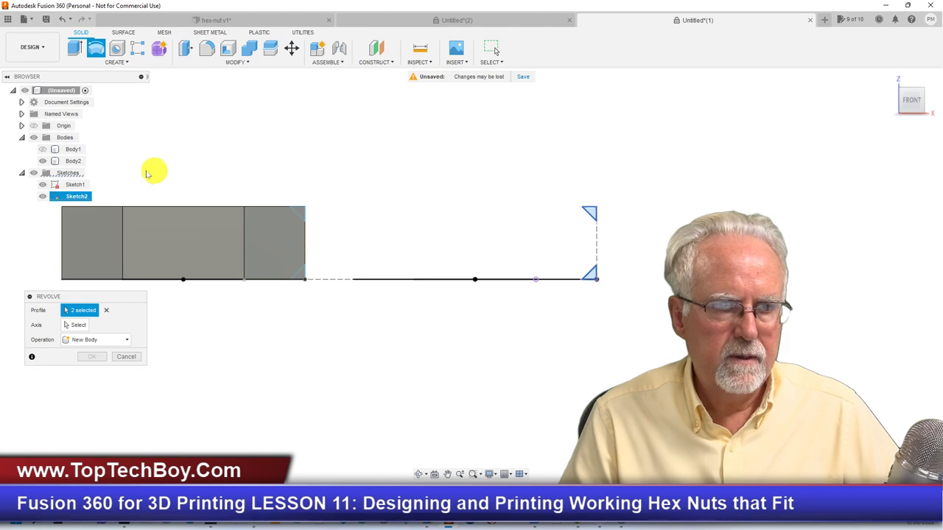
Toggle body visibility, expand the Origin folder's axes, and cancel the revolve.
{"action": "left_click", "coordinate": [43, 161]}
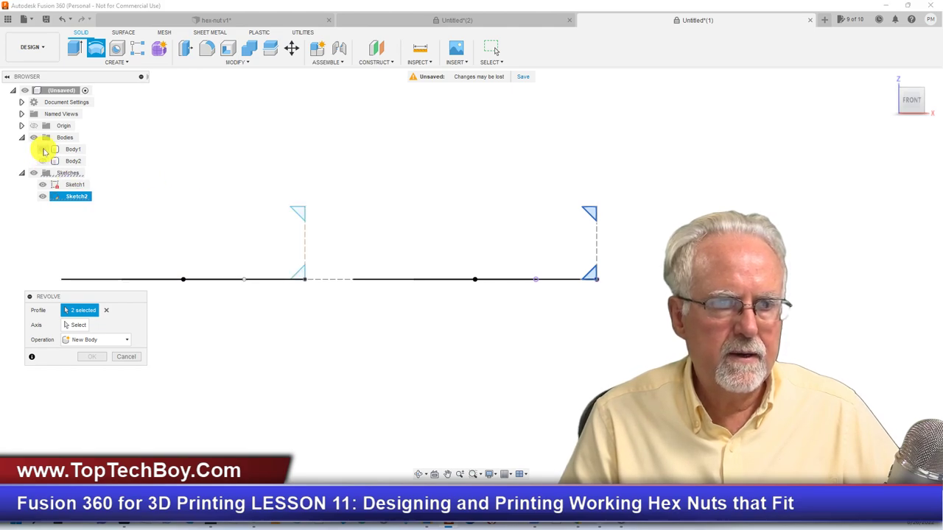
{"action": "left_click", "coordinate": [43, 149]}
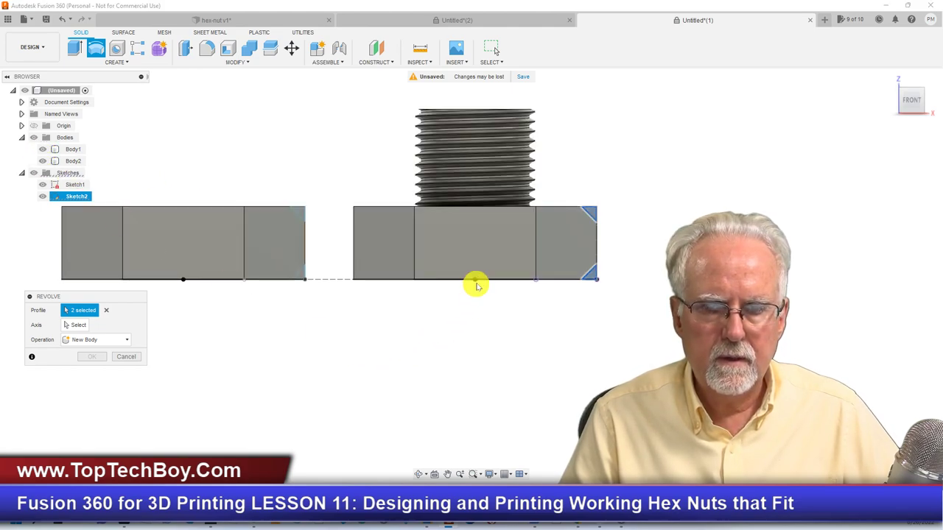
{"action": "scroll", "coordinate": [472, 300], "scroll_direction": "down", "scroll_amount": 2}
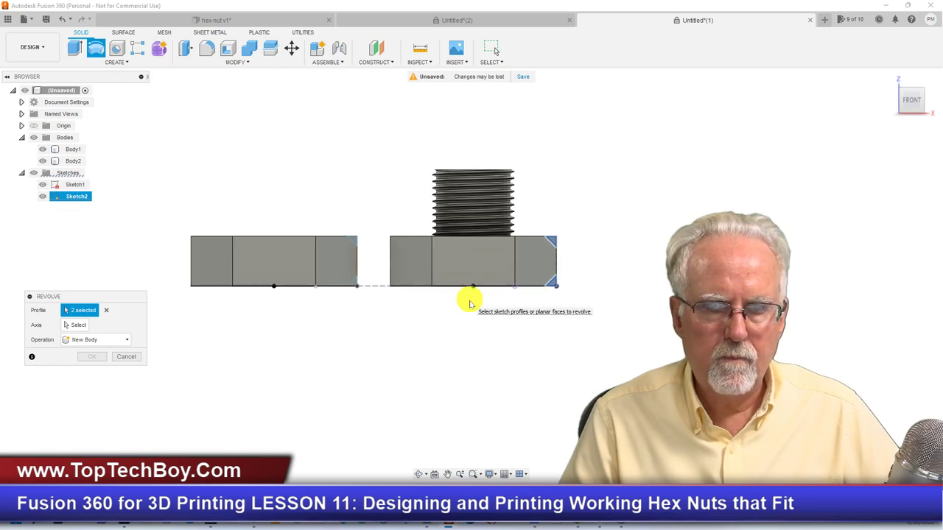
{"action": "left_click", "coordinate": [22, 126]}
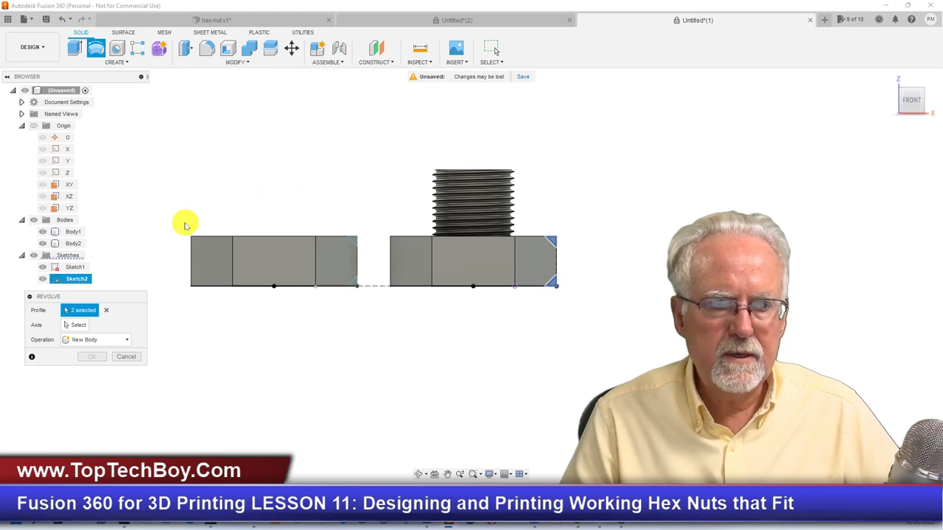
{"action": "left_click", "coordinate": [127, 358]}
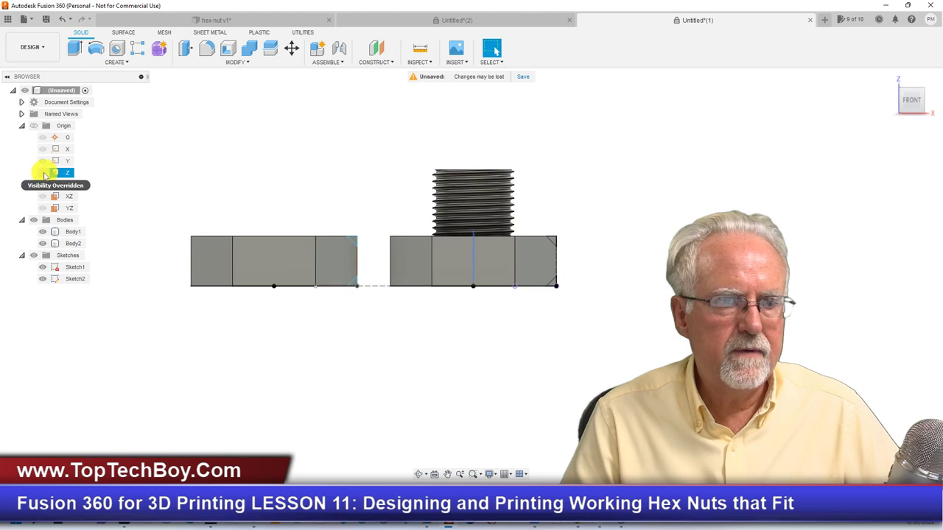
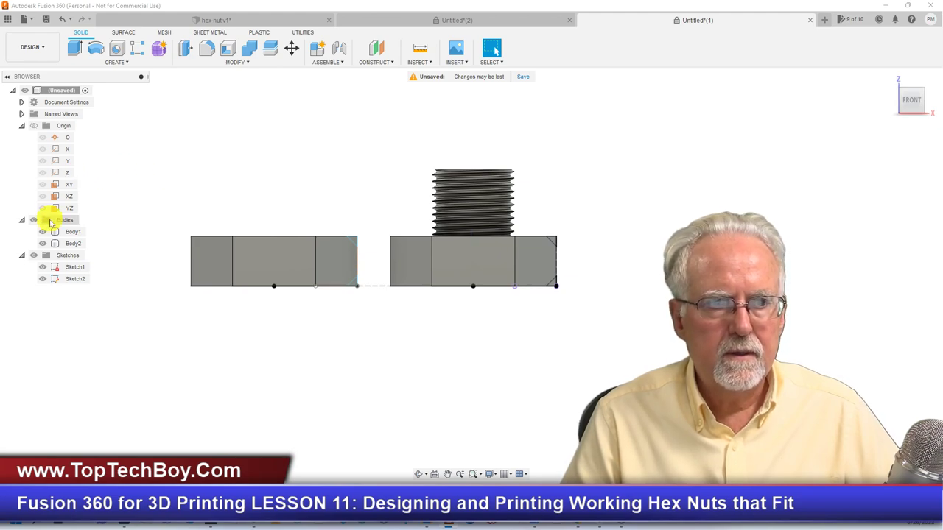
Hide the Z axis and Body1 in the browser to reveal the sketch.
{"action": "right_click", "coordinate": [56, 176]}
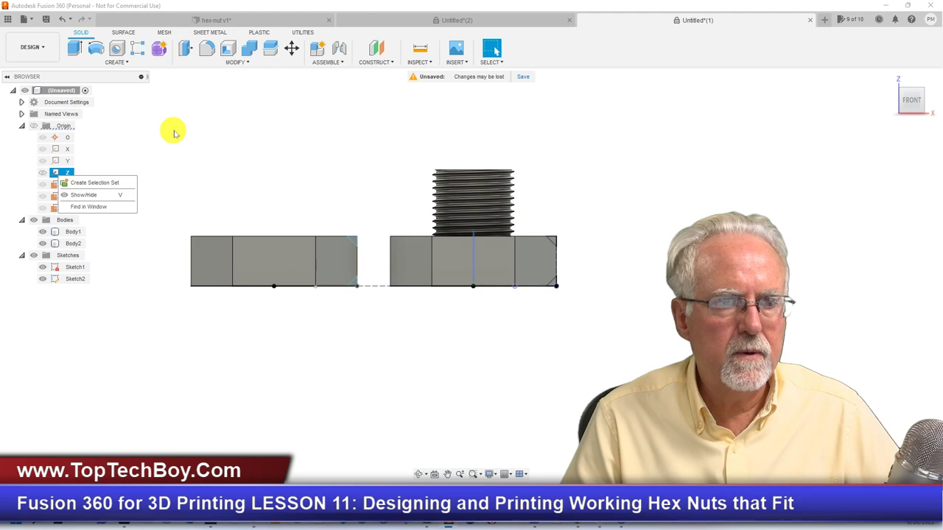
{"action": "left_click", "coordinate": [111, 195]}
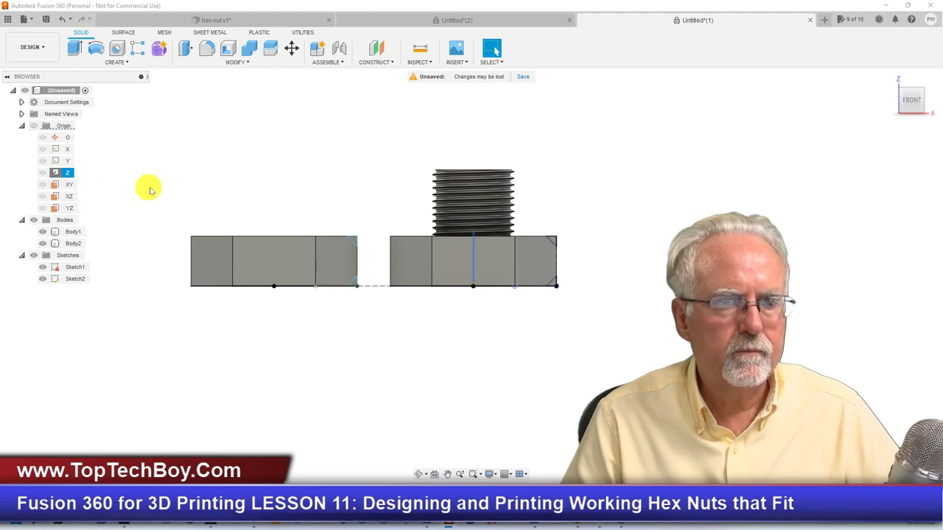
{"action": "left_click", "coordinate": [72, 233]}
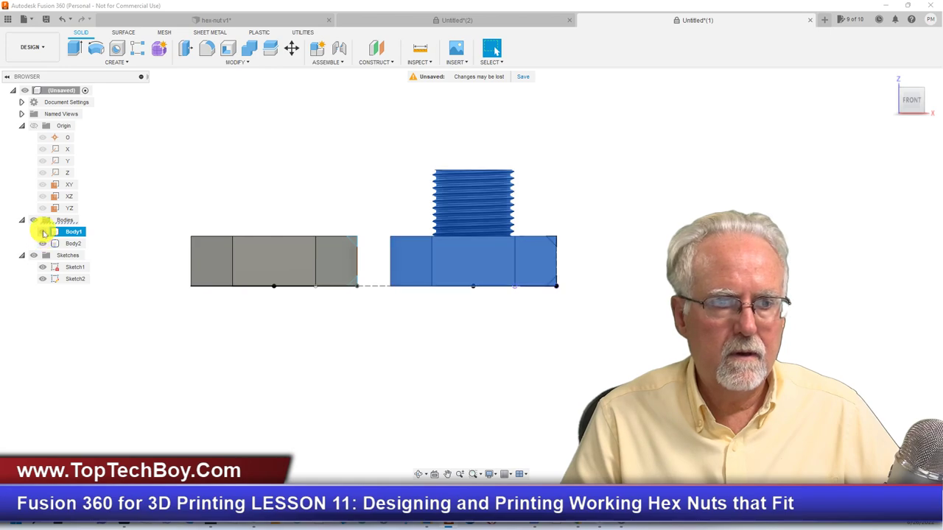
{"action": "left_click", "coordinate": [193, 383]}
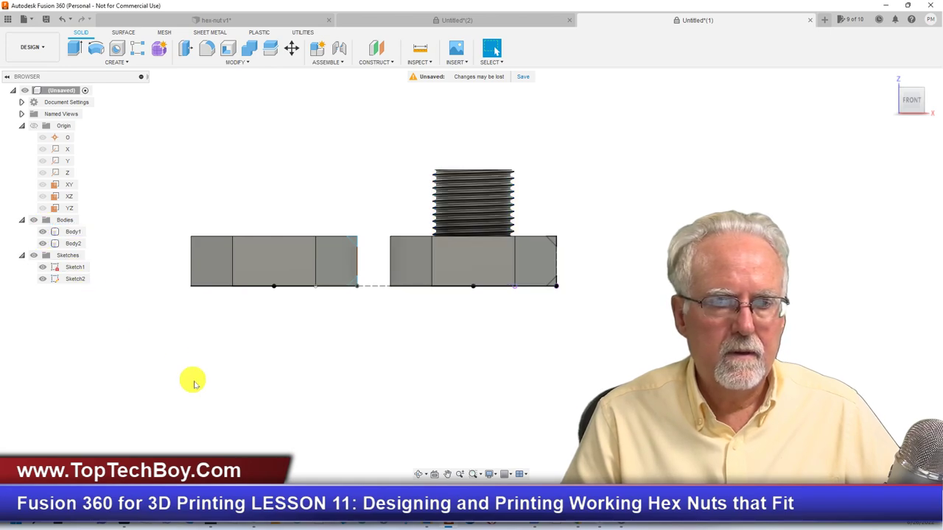
{"action": "left_click", "coordinate": [42, 231]}
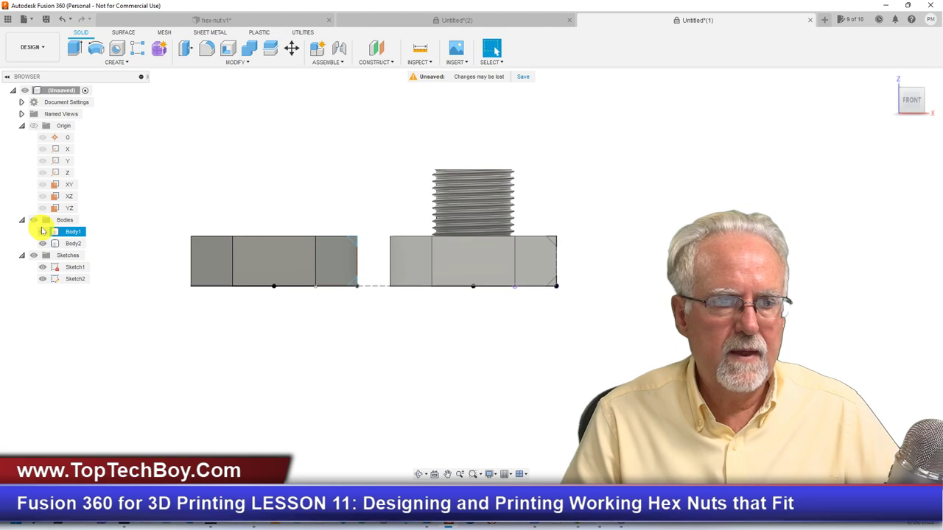
{"action": "left_click", "coordinate": [42, 231]}
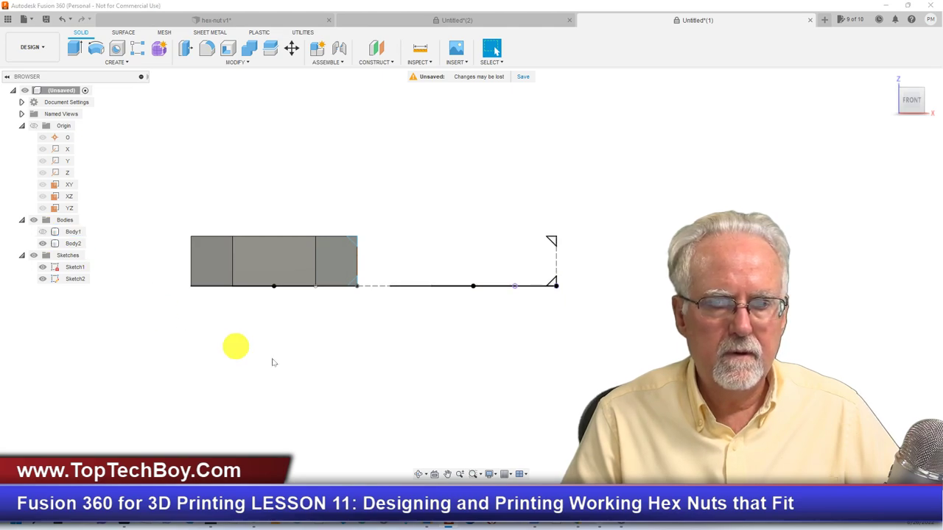
Check Sketch2's top and bottom triangle profiles, then clear the selection.
{"action": "left_click", "coordinate": [551, 244]}
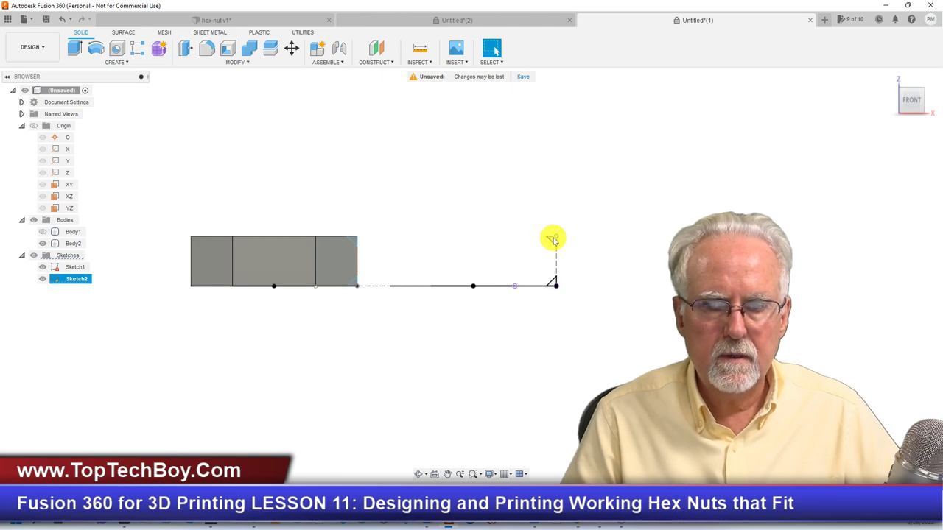
{"action": "scroll", "coordinate": [579, 305], "scroll_direction": "up", "scroll_amount": 2}
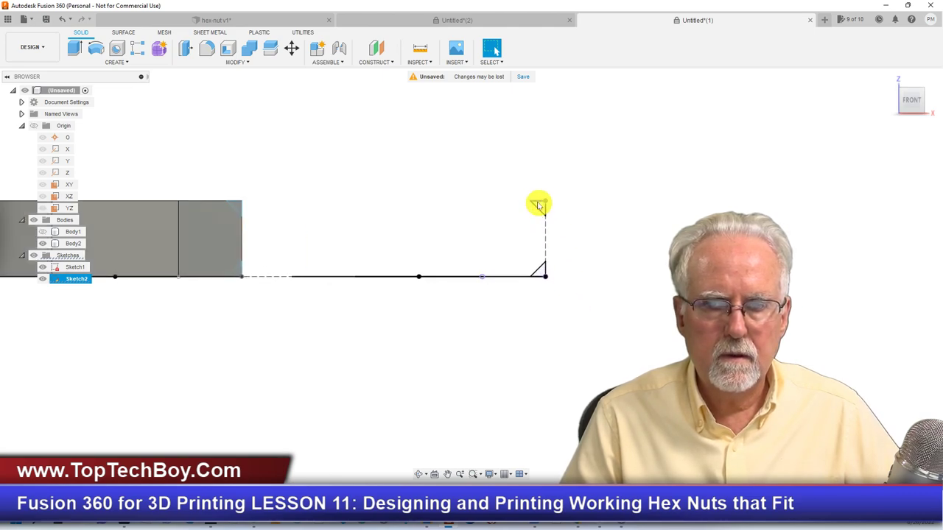
{"action": "left_click", "coordinate": [540, 208]}
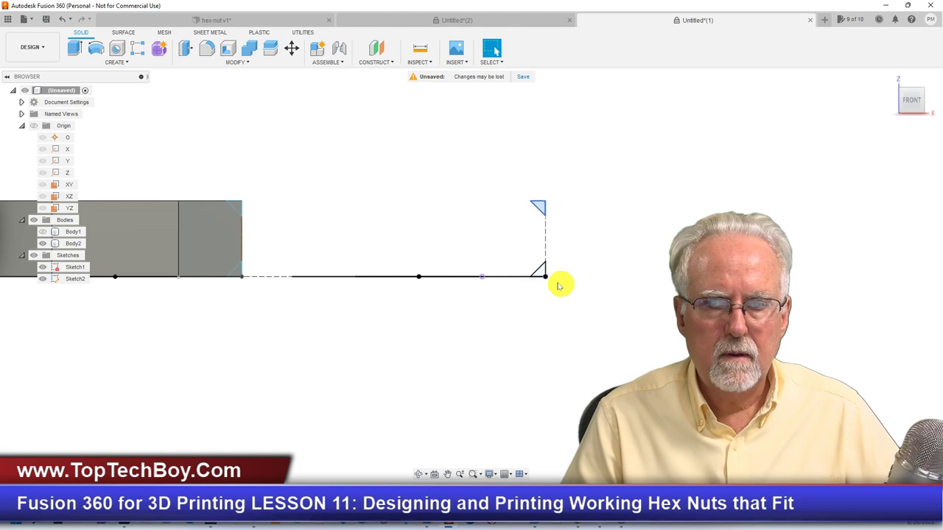
{"action": "left_click", "coordinate": [541, 274]}
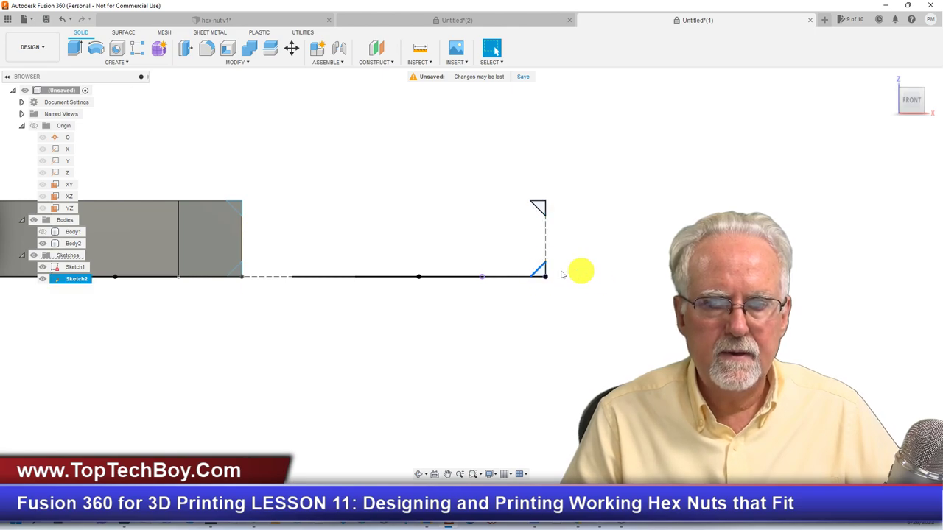
{"action": "left_click", "coordinate": [539, 274]}
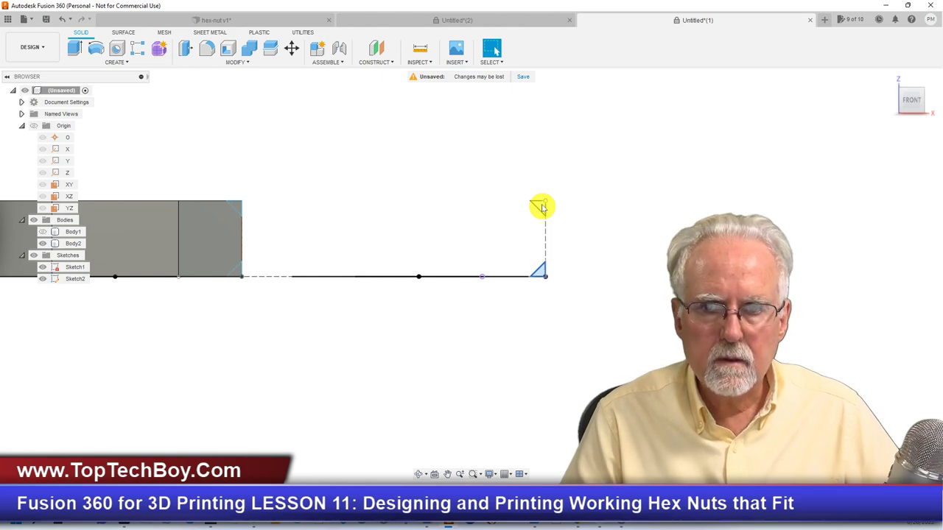
{"action": "key", "text": "Escape"}
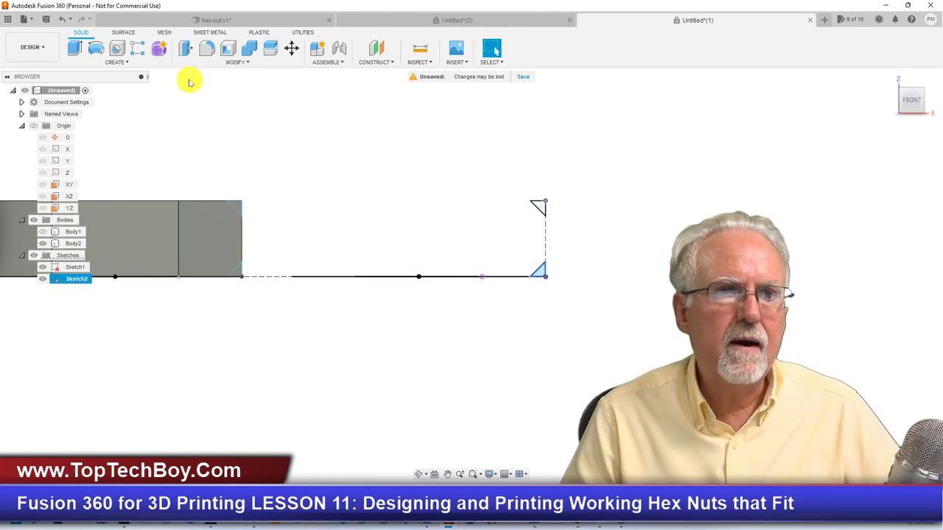
{"action": "left_click", "coordinate": [96, 48]}
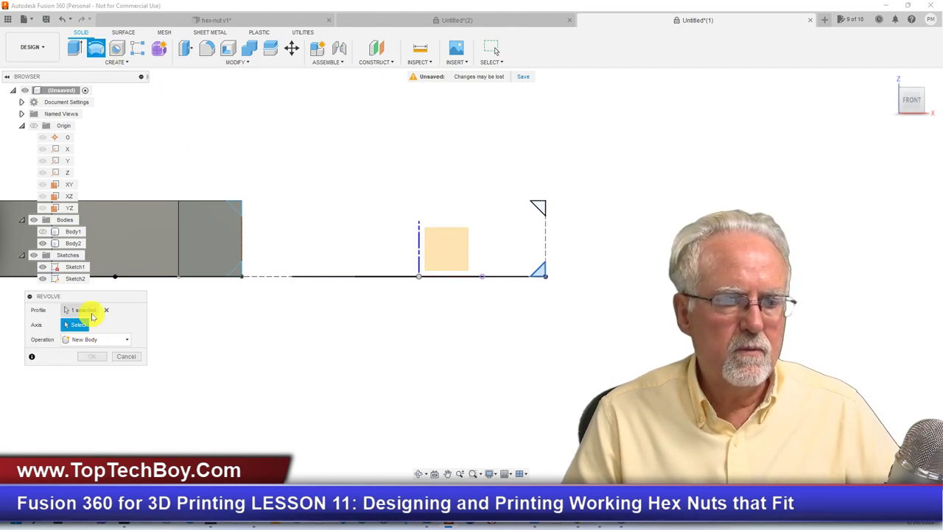
{"action": "left_click", "coordinate": [86, 310]}
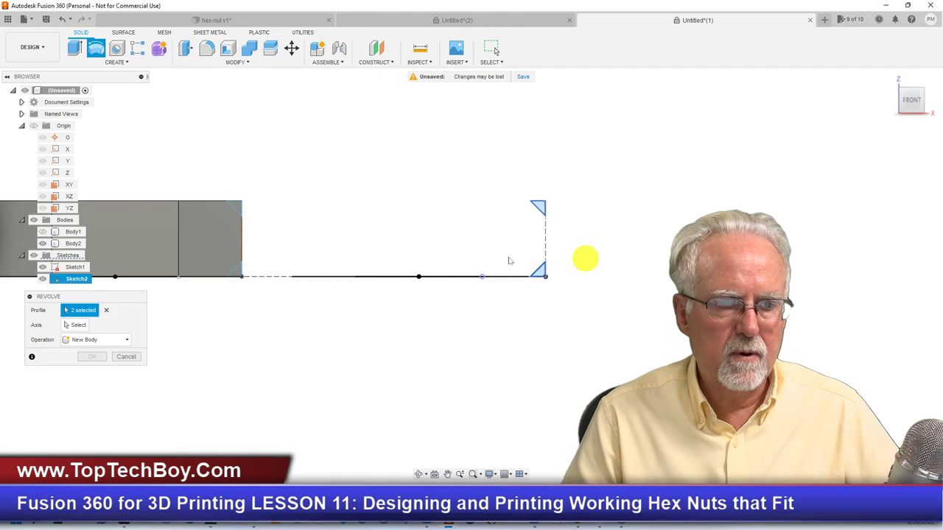
{"action": "left_click", "coordinate": [72, 325]}
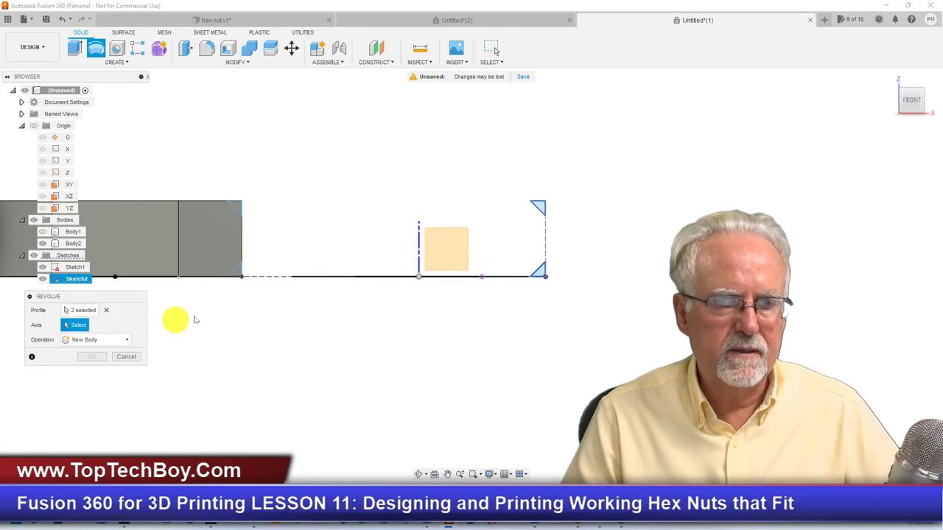
{"action": "left_click", "coordinate": [419, 248]}
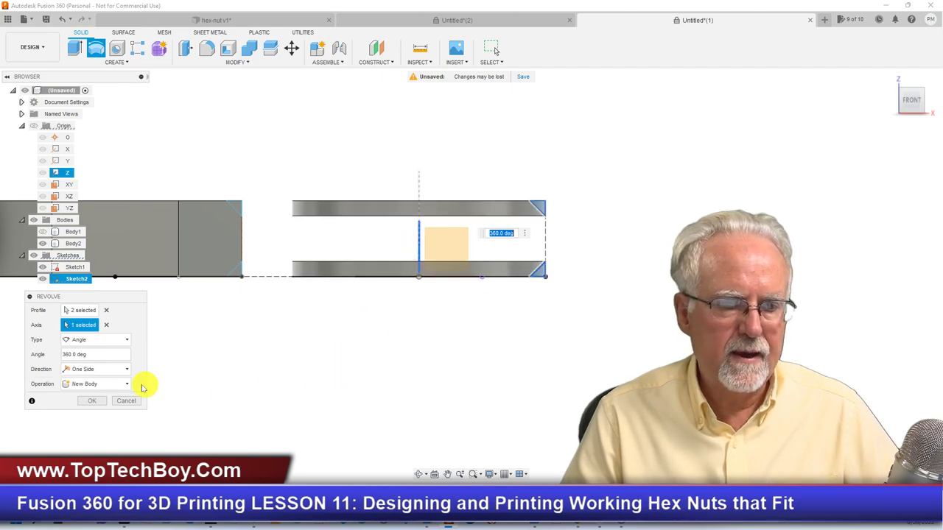
{"action": "left_click", "coordinate": [112, 383]}
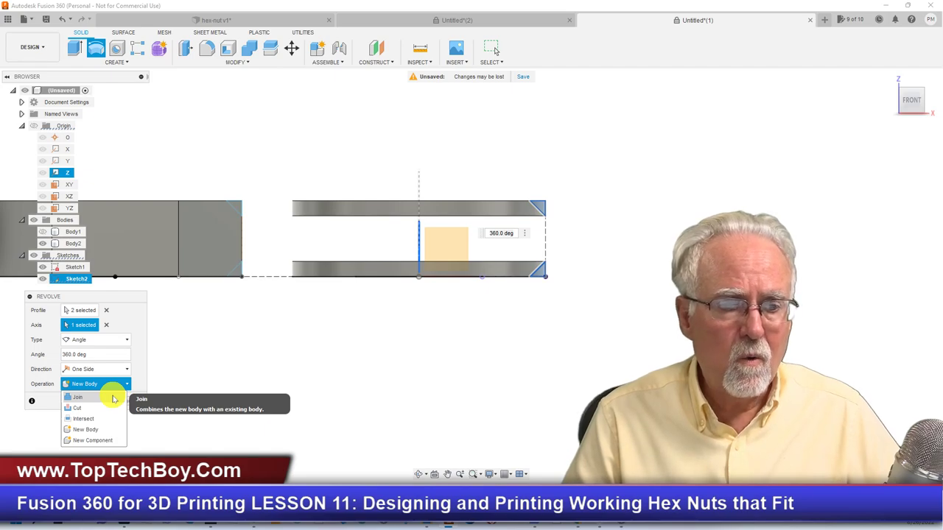
{"action": "left_click", "coordinate": [114, 408]}
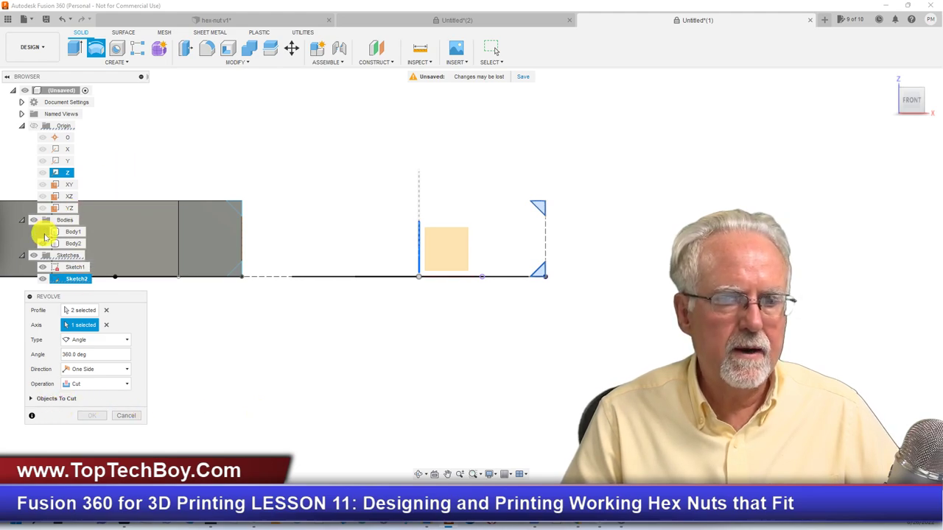
{"action": "left_click", "coordinate": [43, 233]}
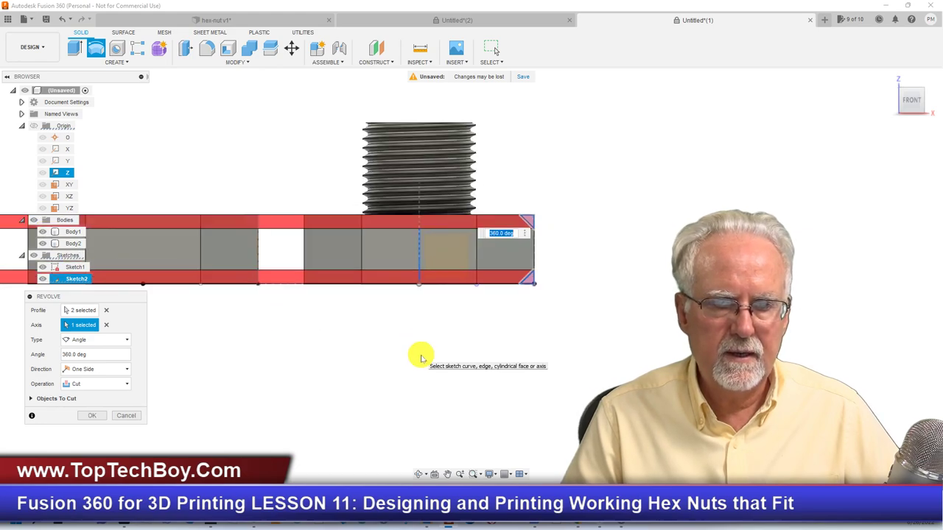
{"action": "scroll", "coordinate": [421, 359], "scroll_direction": "down", "scroll_amount": 5}
{"action": "scroll", "coordinate": [420, 359], "scroll_direction": "up", "scroll_amount": 6}
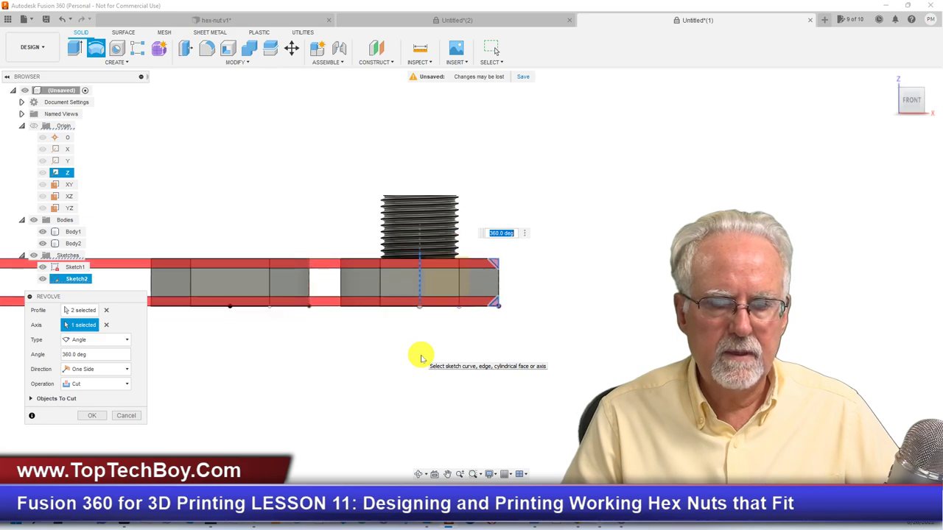
{"action": "scroll", "coordinate": [420, 359], "scroll_direction": "up", "scroll_amount": 2}
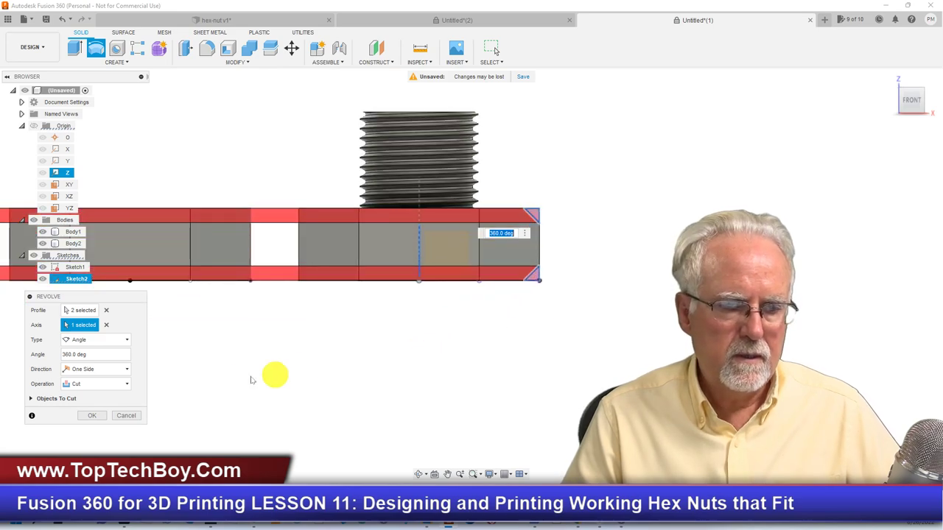
{"action": "left_click", "coordinate": [130, 415]}
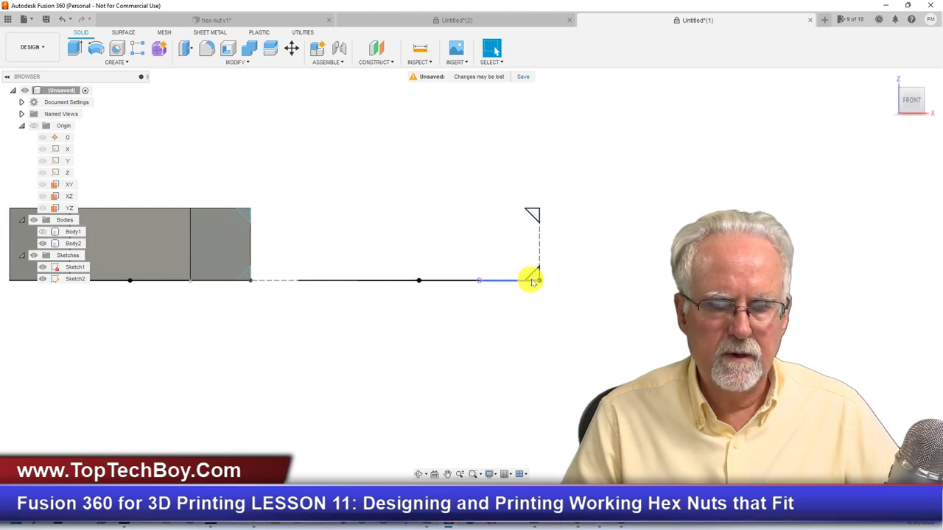
{"action": "left_click", "coordinate": [99, 49]}
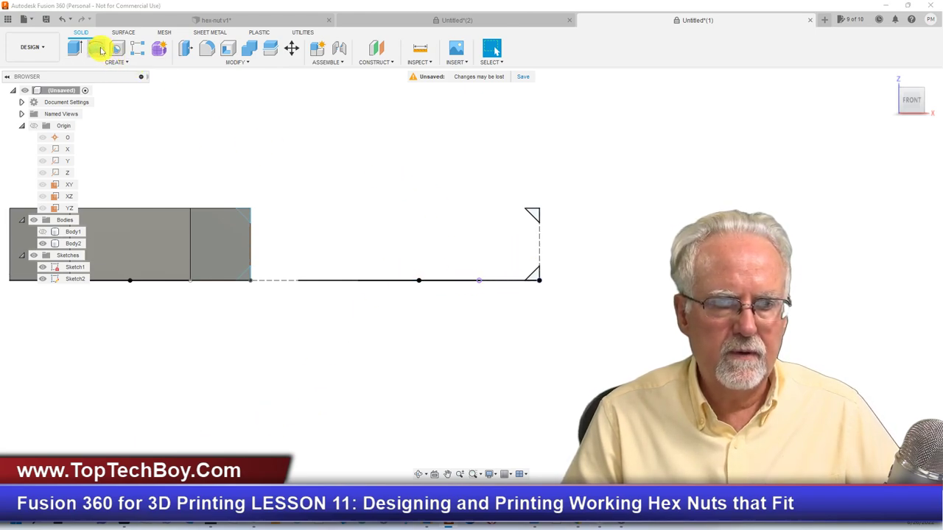
Set up a Cut revolve of both triangle profiles around the vertical sketch line.
{"action": "left_click", "coordinate": [533, 274]}
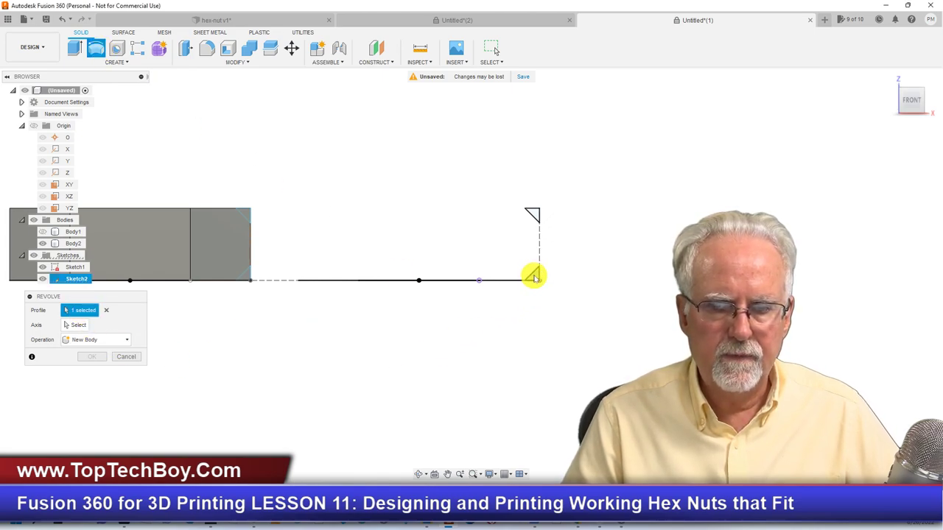
{"action": "left_click", "coordinate": [534, 216]}
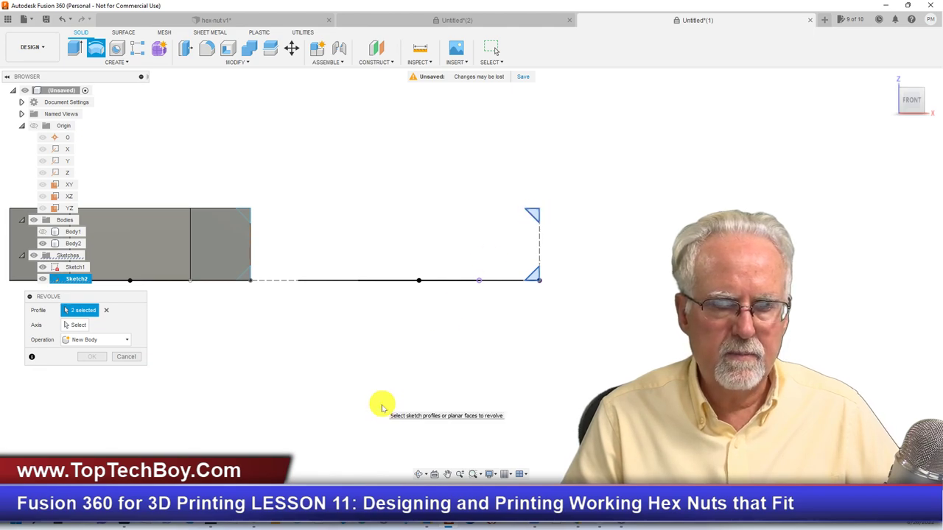
{"action": "left_click", "coordinate": [80, 326]}
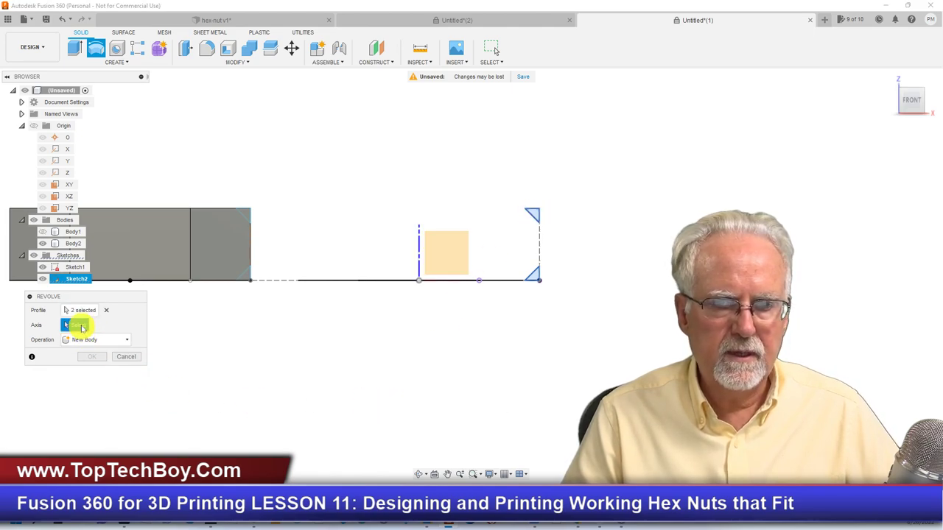
{"action": "left_click", "coordinate": [419, 255]}
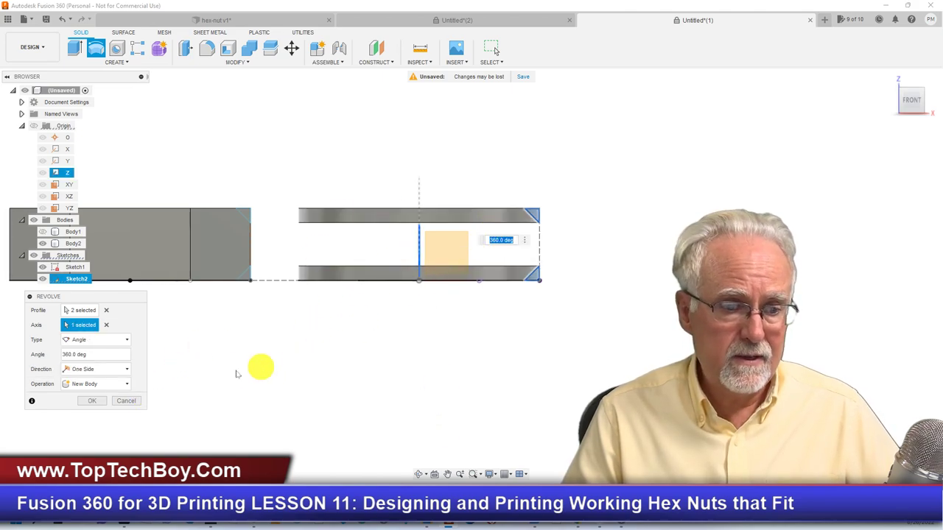
{"action": "left_click", "coordinate": [103, 384]}
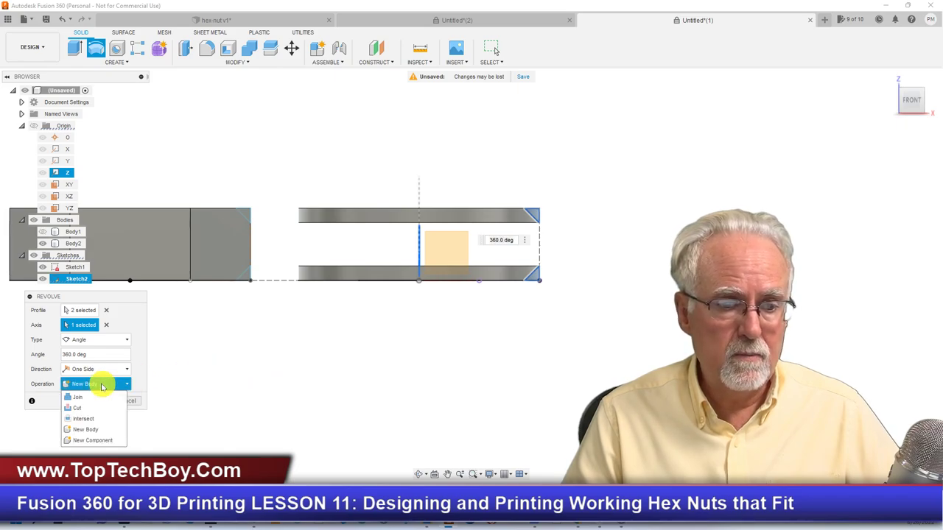
{"action": "left_click", "coordinate": [90, 412]}
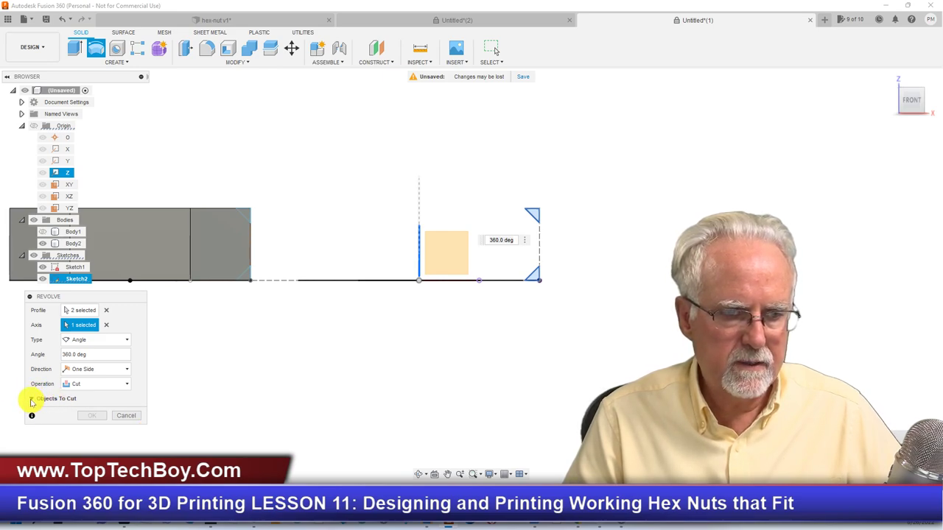
{"action": "scroll", "coordinate": [401, 401], "scroll_direction": "up", "scroll_amount": 1}
{"action": "scroll", "coordinate": [401, 402], "scroll_direction": "down", "scroll_amount": 2}
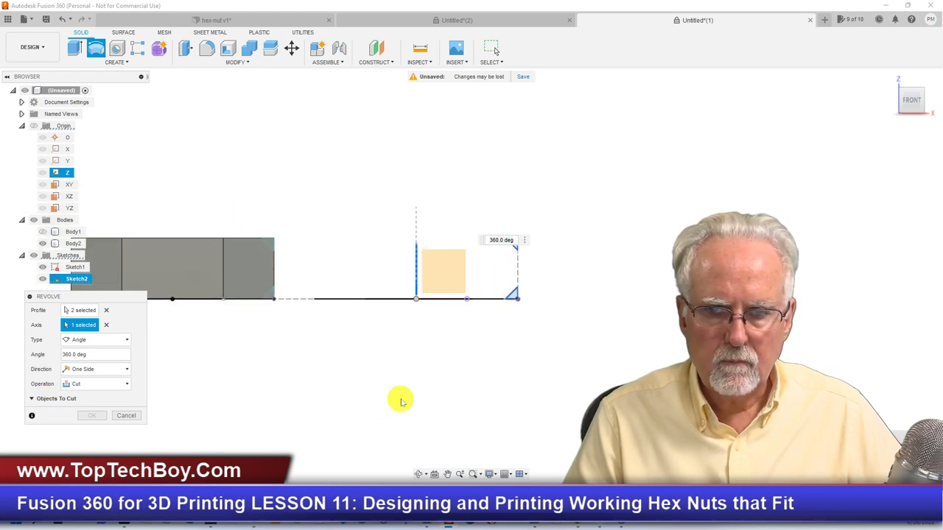
Cancel the unfinished revolve and restart Revolve from the front view.
{"action": "left_click", "coordinate": [893, 81]}
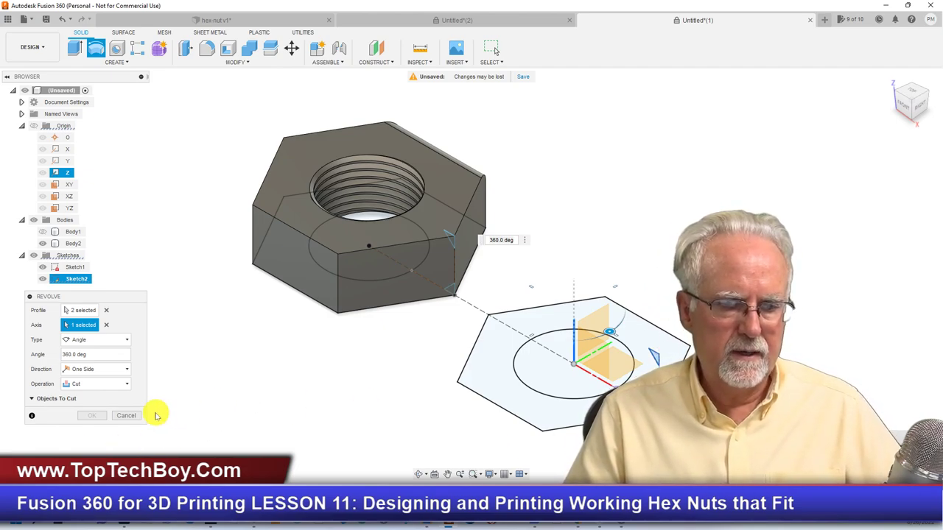
{"action": "left_click", "coordinate": [131, 416]}
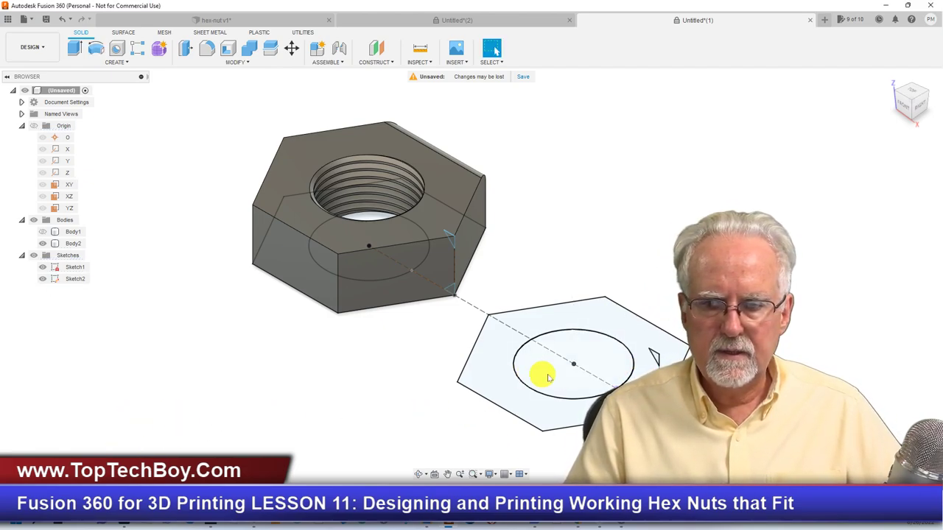
{"action": "left_click", "coordinate": [905, 111]}
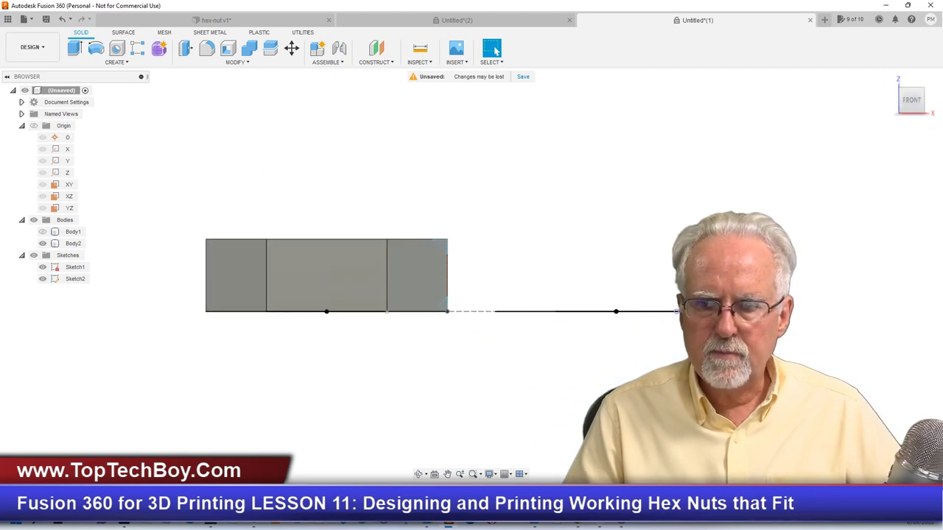
{"action": "left_click", "coordinate": [96, 50]}
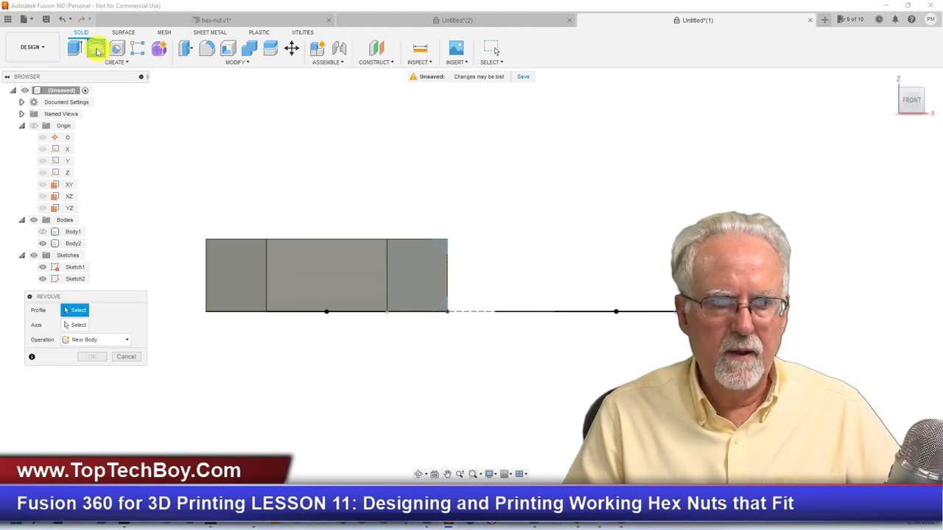
Set the revolve to Cut with the triangle profiles around the vertical line axis.
{"action": "left_click", "coordinate": [100, 340]}
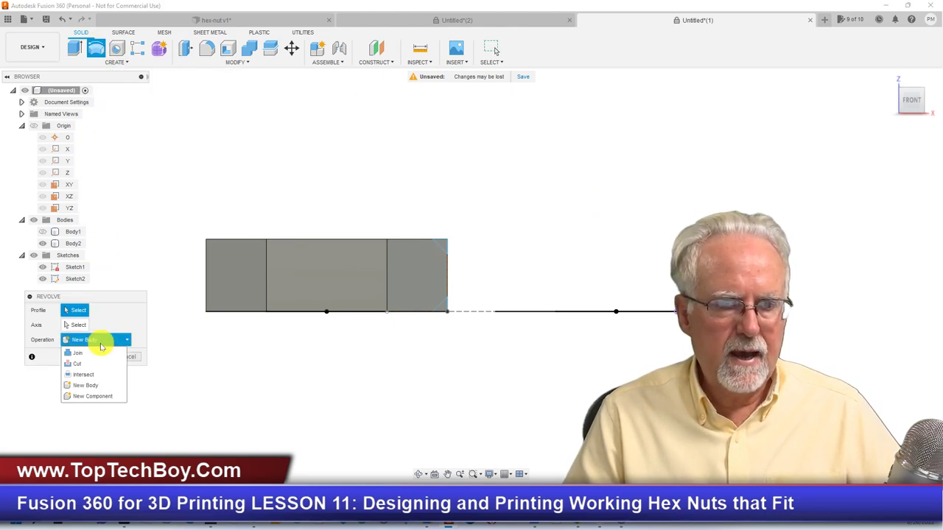
{"action": "left_click", "coordinate": [93, 364]}
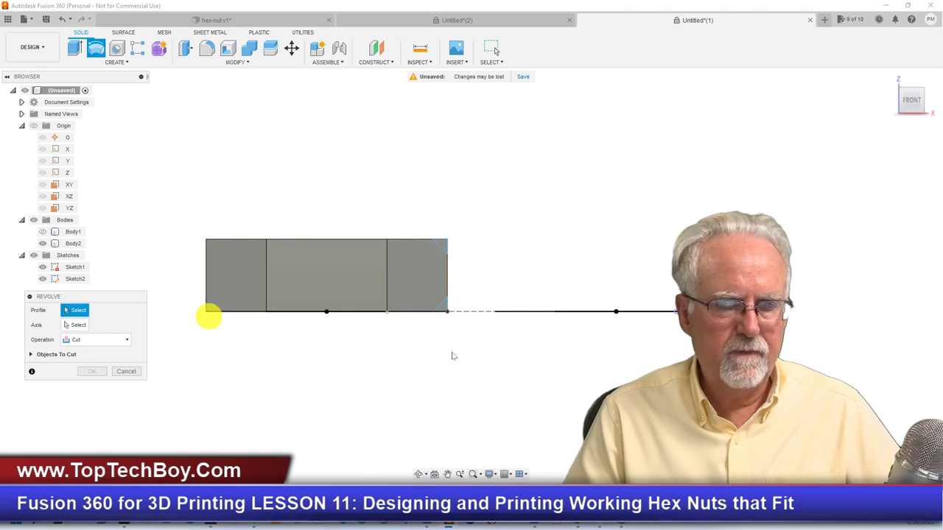
{"action": "left_click", "coordinate": [77, 278]}
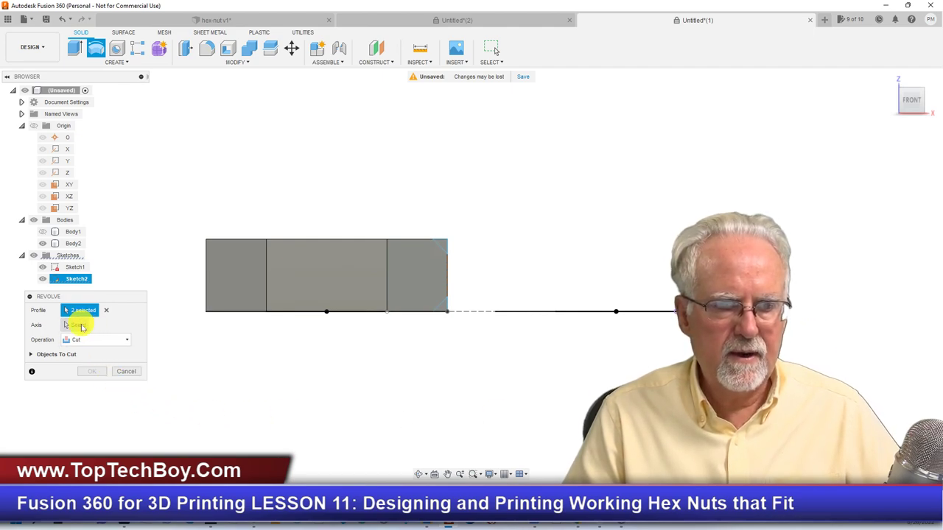
{"action": "left_click", "coordinate": [78, 325]}
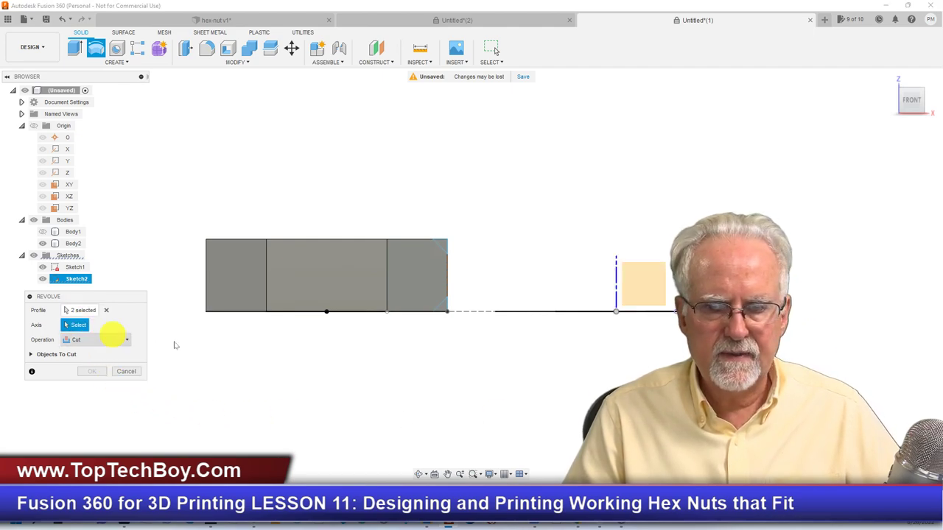
{"action": "left_click", "coordinate": [616, 267]}
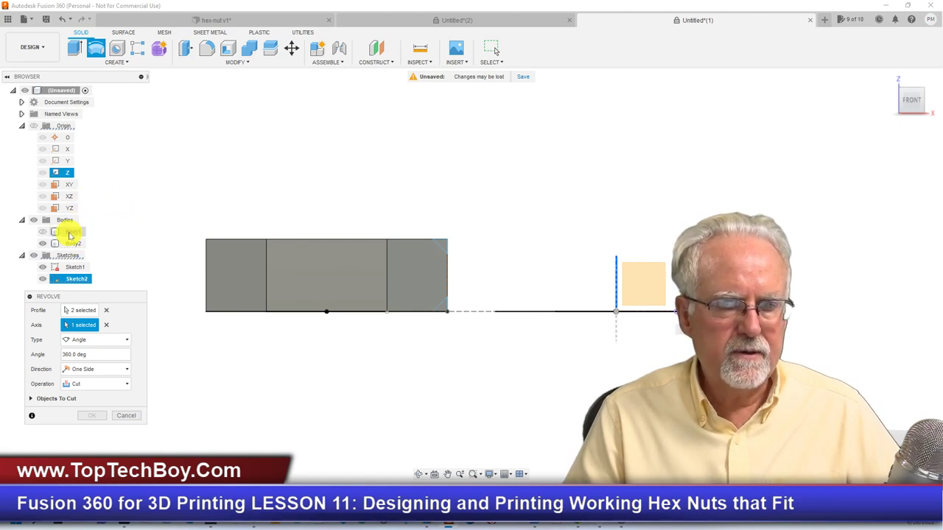
Show the bolt body and apply the 360° revolve cut to its hex head.
{"action": "left_click", "coordinate": [44, 232]}
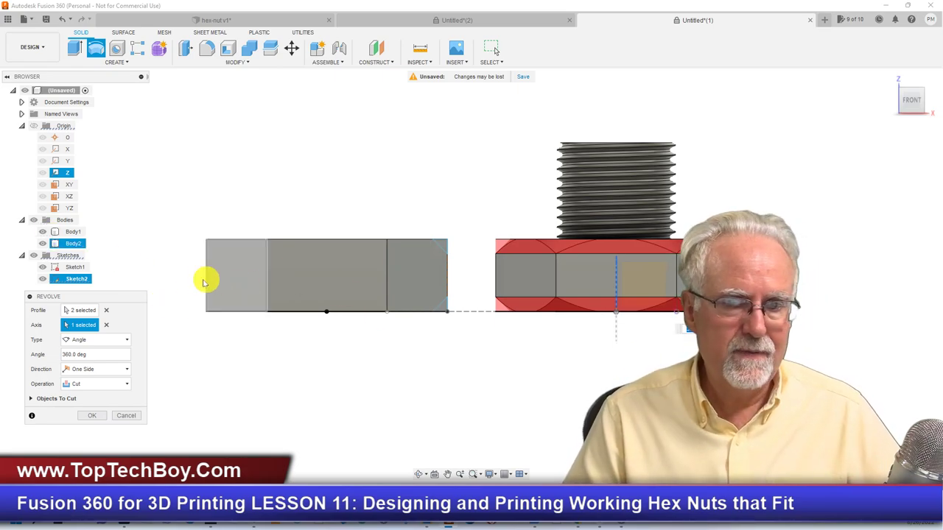
{"action": "scroll", "coordinate": [179, 275], "scroll_direction": "up", "scroll_amount": 1}
{"action": "scroll", "coordinate": [179, 275], "scroll_direction": "down", "scroll_amount": 3}
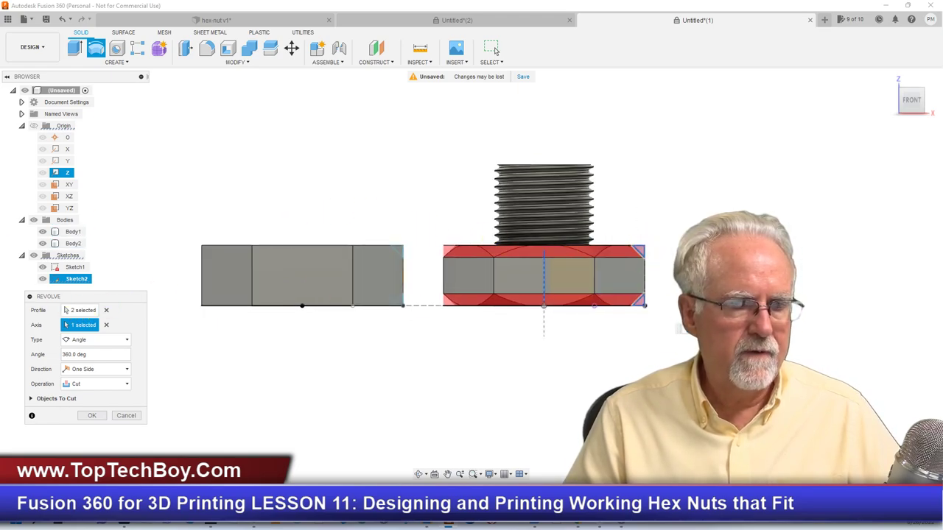
{"action": "left_click", "coordinate": [103, 417]}
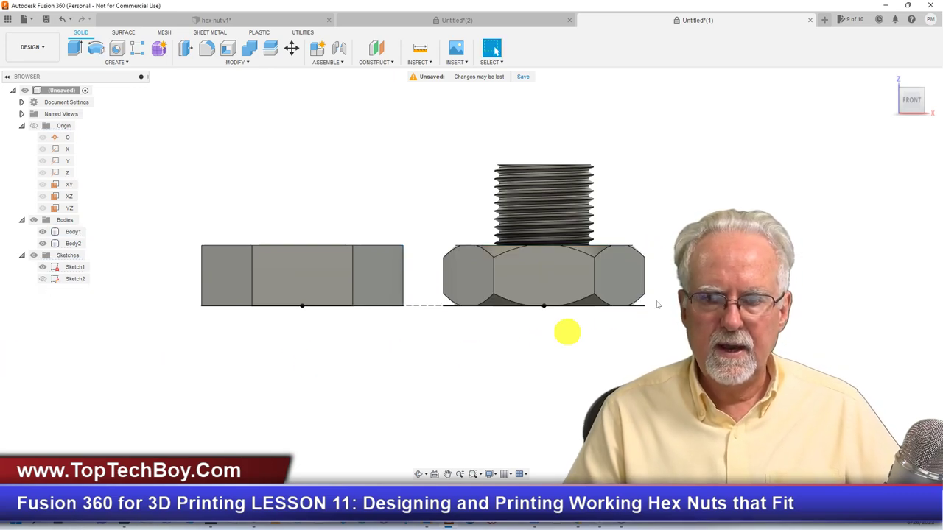
{"action": "left_click", "coordinate": [889, 81]}
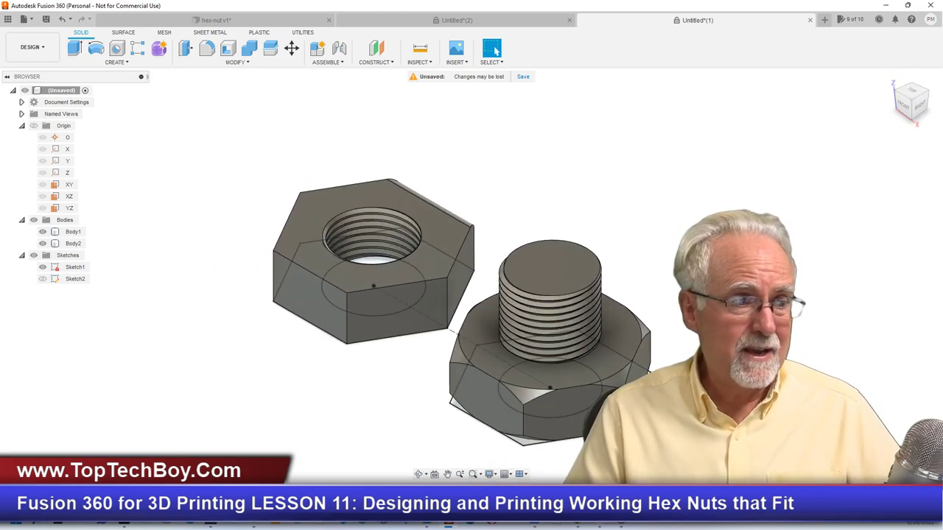
Hide the hex nut body, view from the front, and show Sketch2's triangle profiles.
{"action": "scroll", "coordinate": [225, 126], "scroll_direction": "up", "scroll_amount": 3}
{"action": "scroll", "coordinate": [225, 126], "scroll_direction": "down", "scroll_amount": 4}
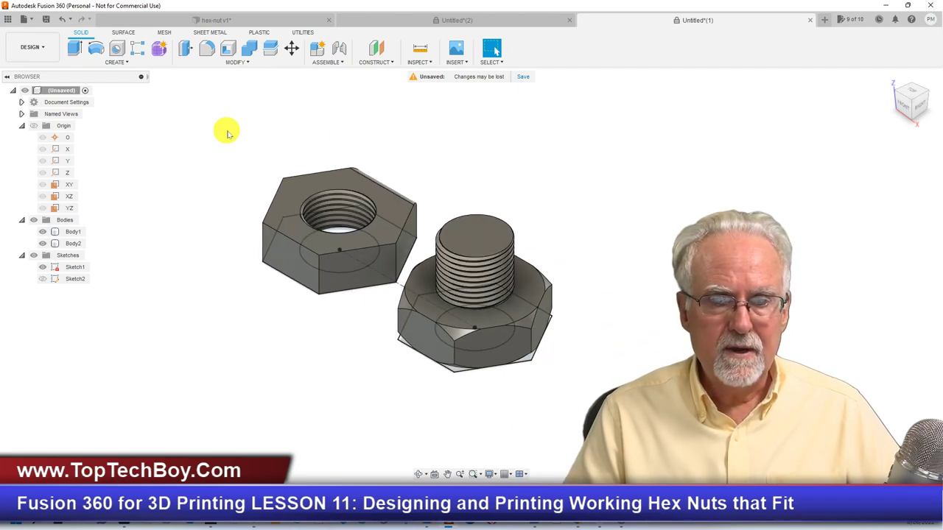
{"action": "scroll", "coordinate": [615, 363], "scroll_direction": "up", "scroll_amount": 1}
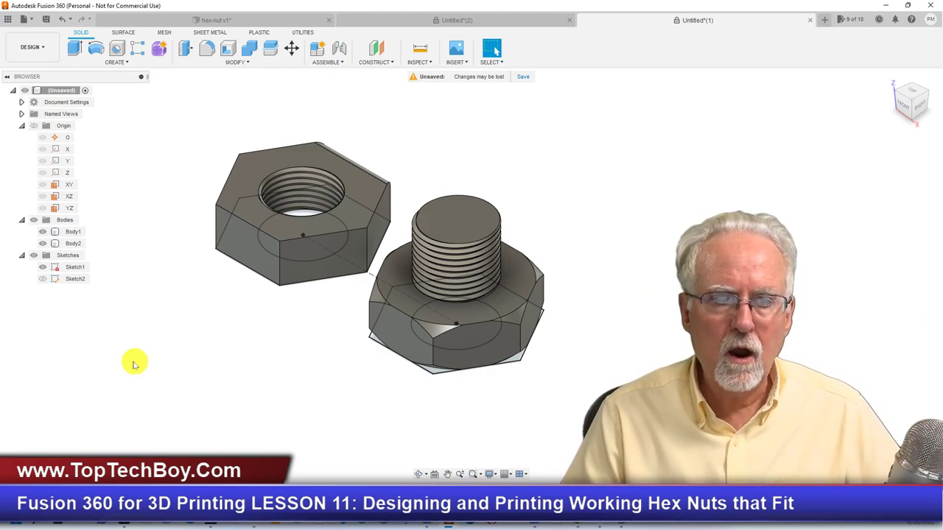
{"action": "left_click", "coordinate": [238, 247]}
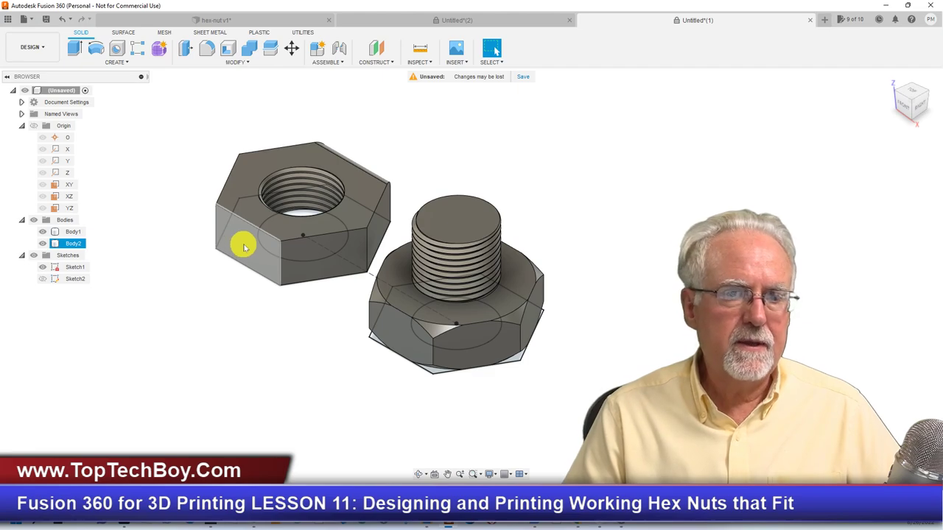
{"action": "left_click", "coordinate": [42, 232]}
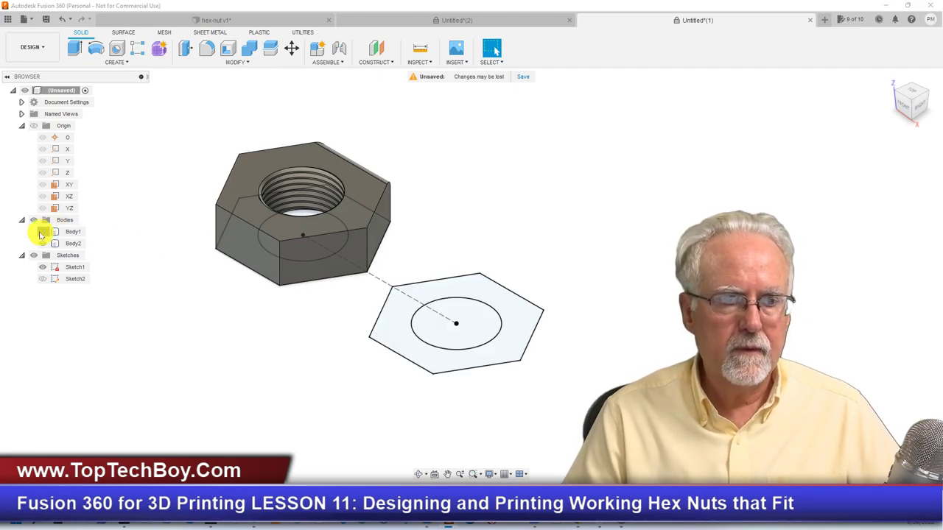
{"action": "left_click", "coordinate": [42, 232]}
{"action": "left_click", "coordinate": [42, 243]}
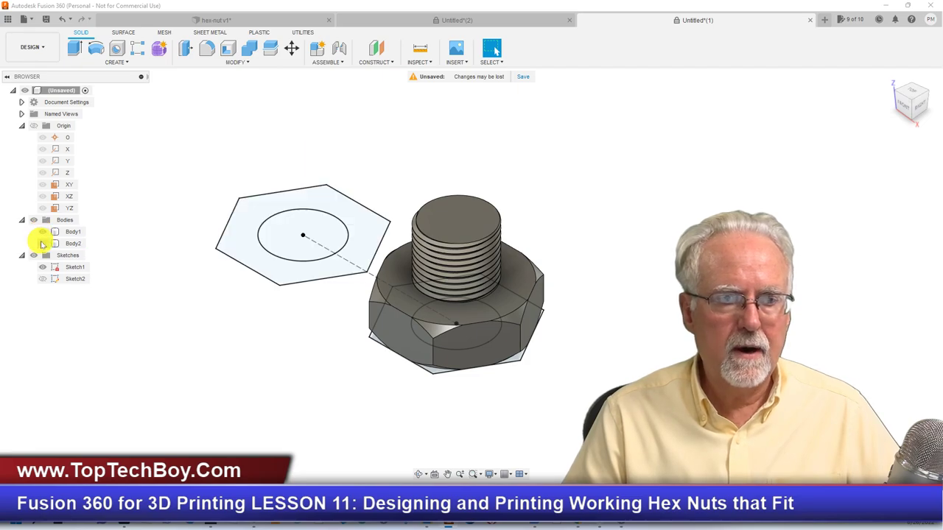
{"action": "left_click", "coordinate": [907, 111]}
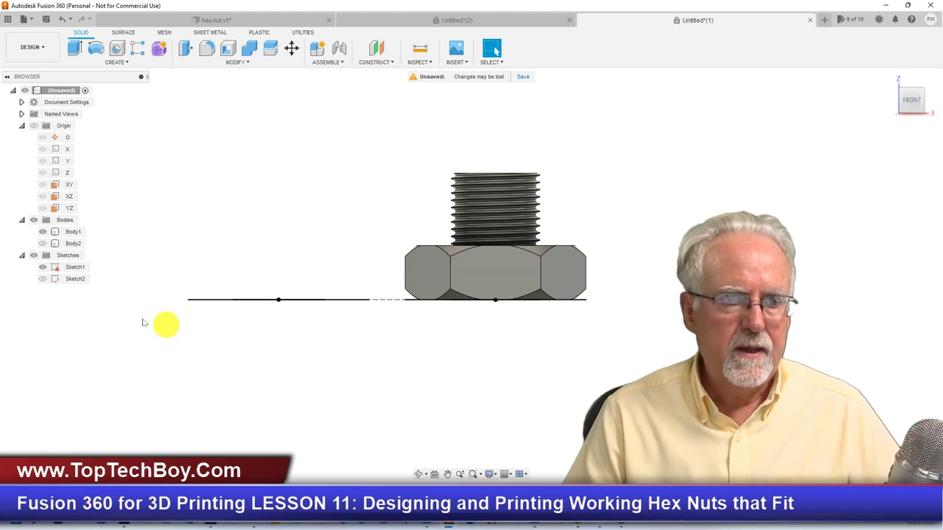
{"action": "left_click", "coordinate": [42, 279]}
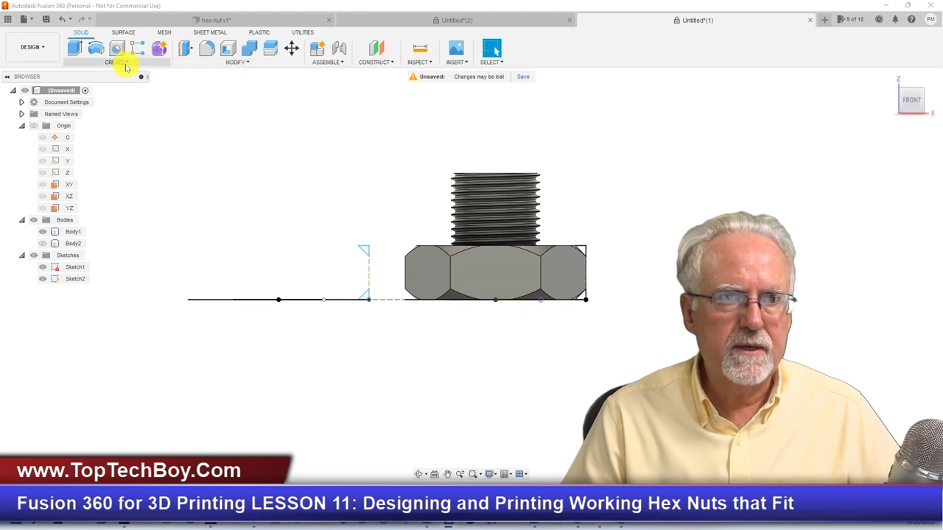
{"action": "left_click", "coordinate": [96, 49]}
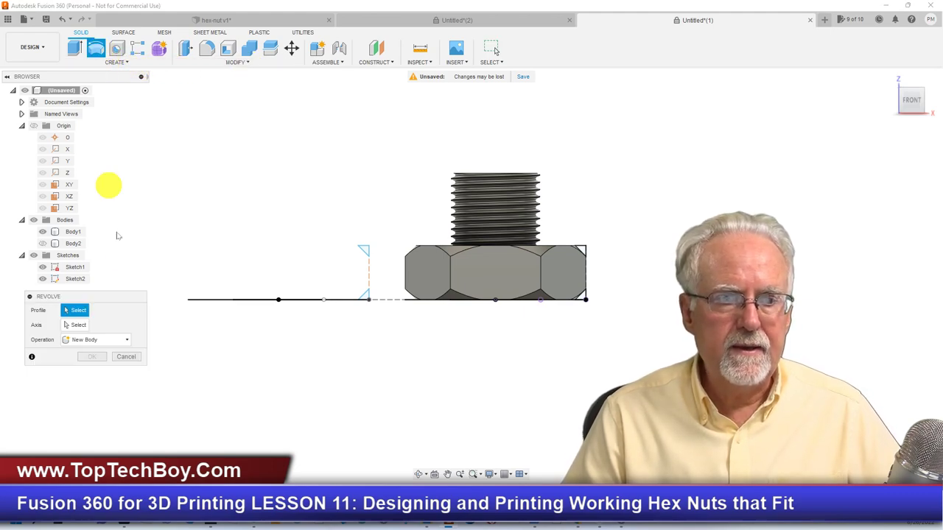
{"action": "left_click", "coordinate": [107, 341]}
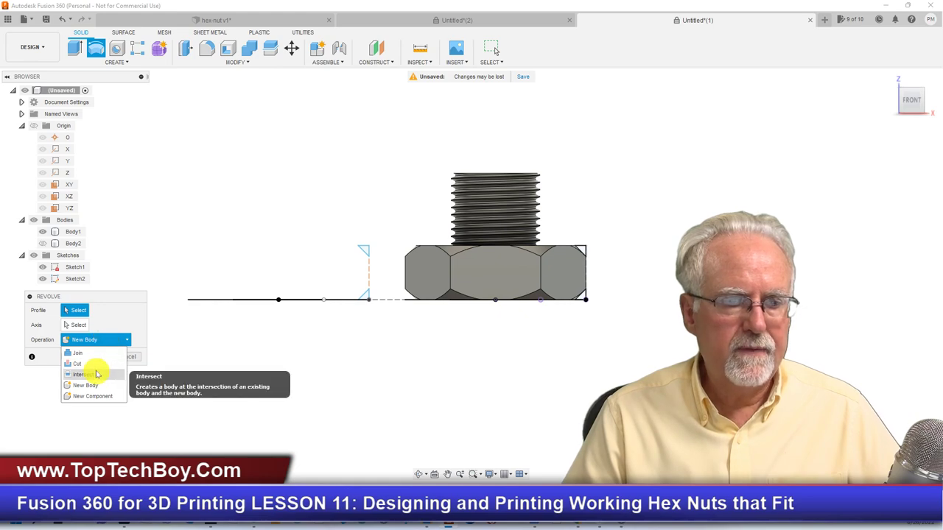
{"action": "left_click", "coordinate": [93, 364]}
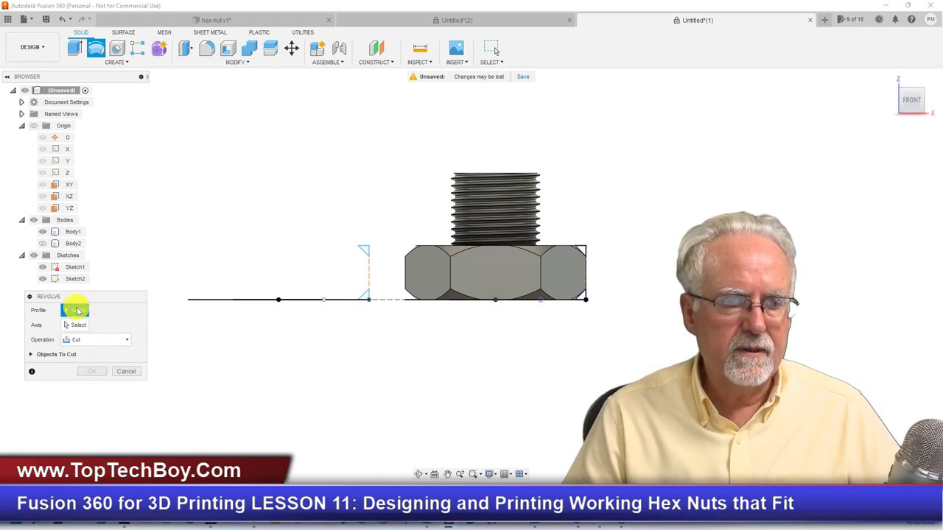
{"action": "left_click", "coordinate": [365, 252]}
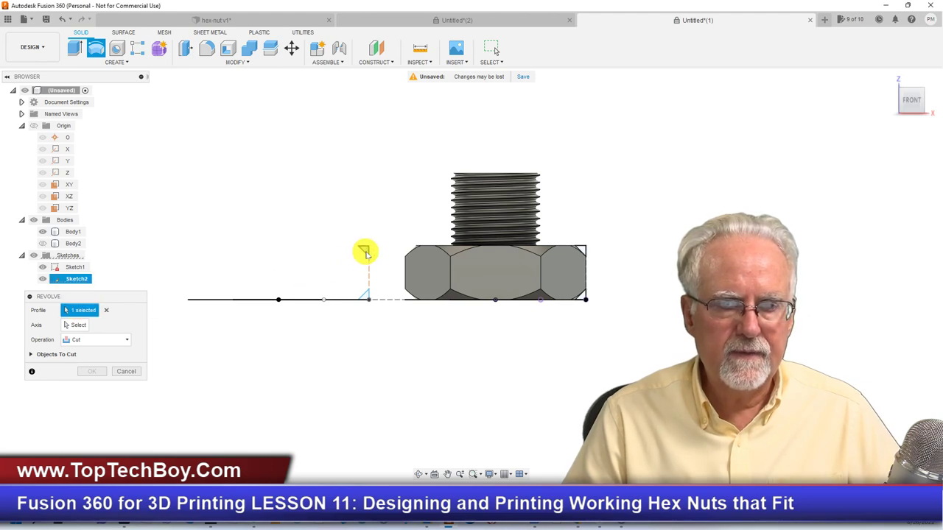
{"action": "left_click", "coordinate": [365, 296]}
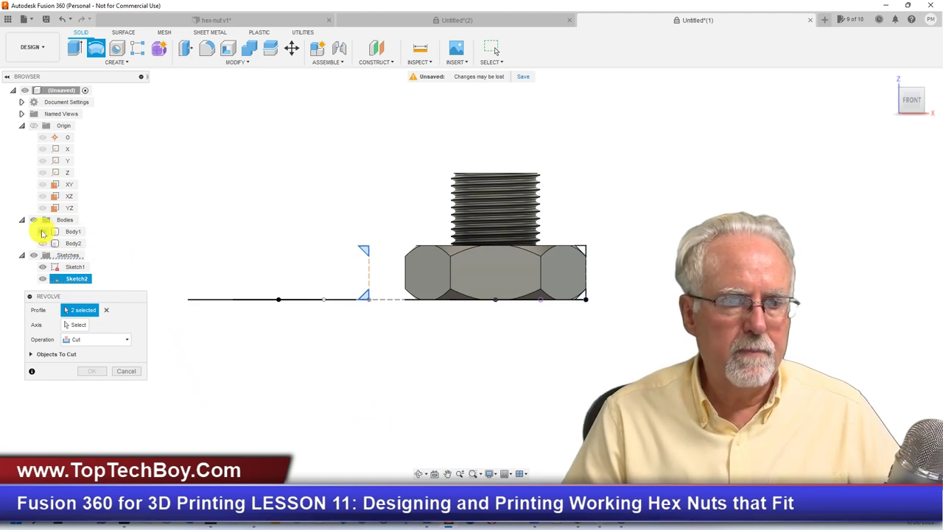
{"action": "left_click", "coordinate": [42, 244]}
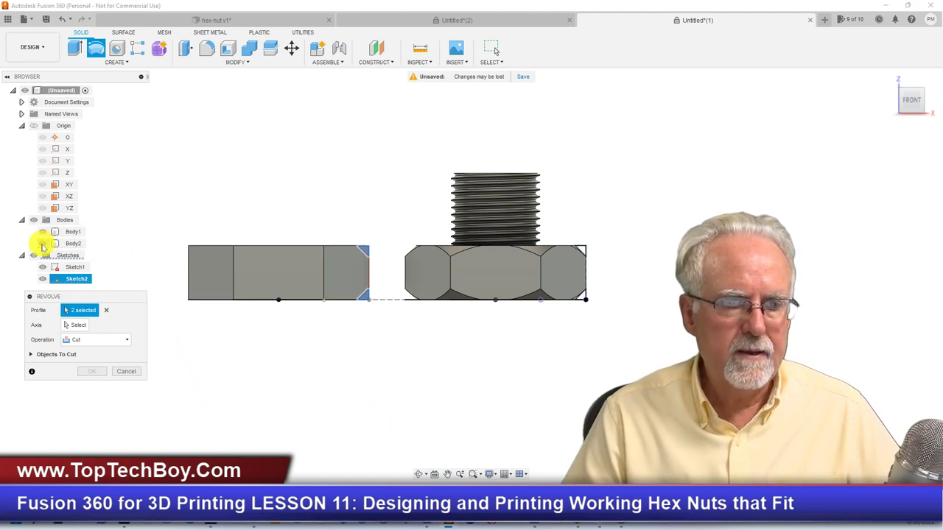
{"action": "left_click", "coordinate": [77, 325]}
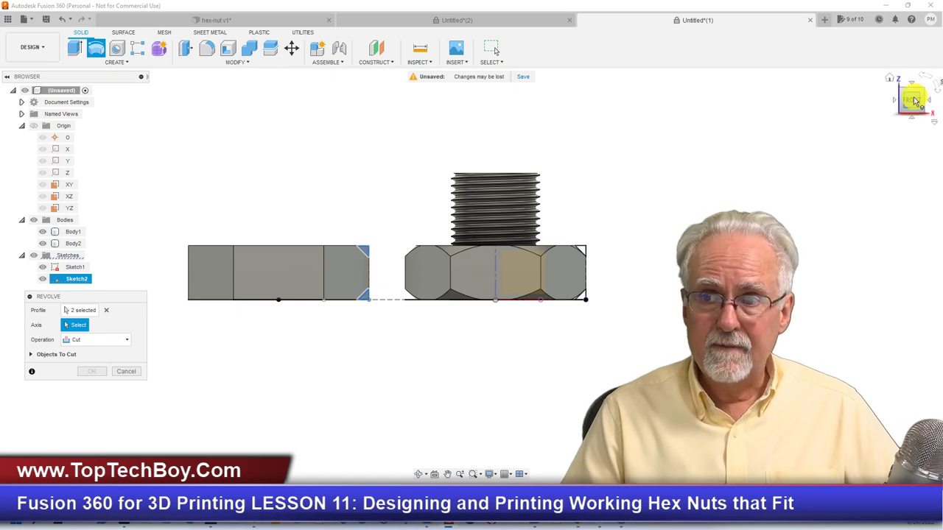
{"action": "left_click_drag", "start_coordinate": [916, 98], "coordinate": [911, 121]}
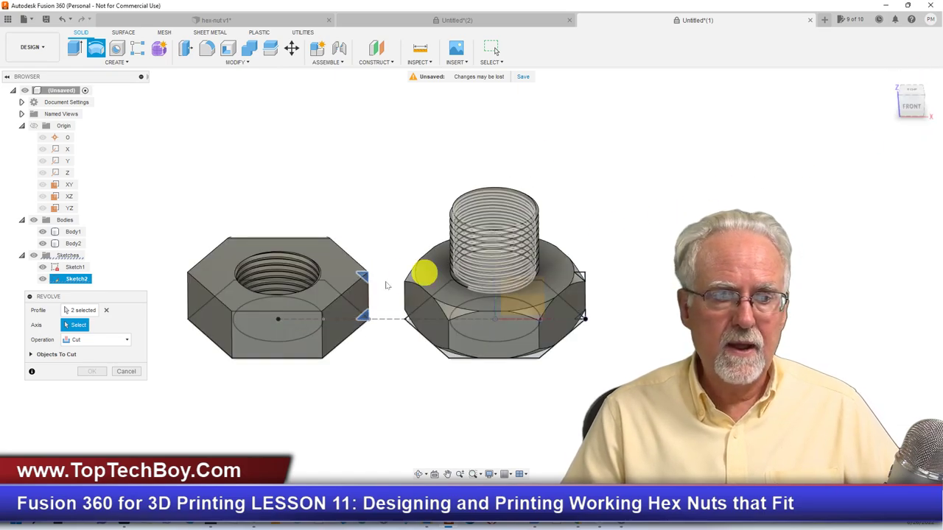
{"action": "left_click", "coordinate": [127, 372]}
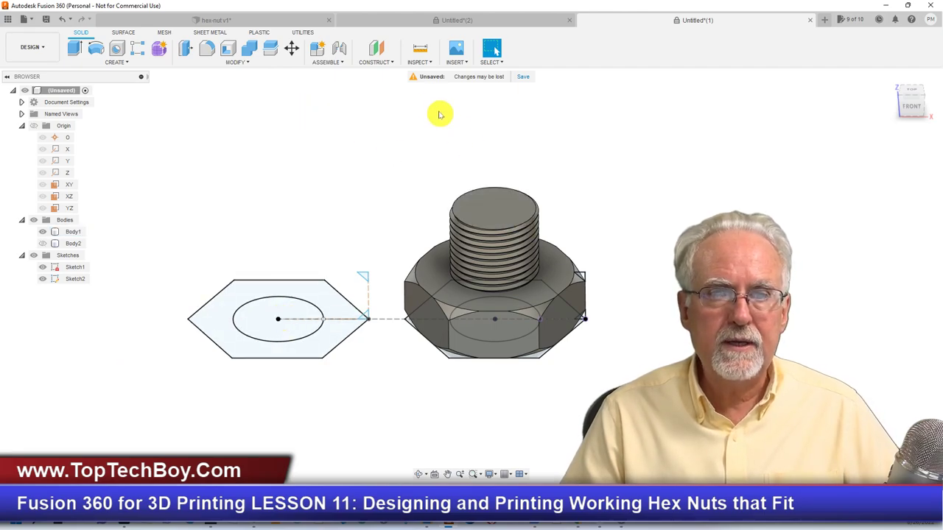
Start an Axis Through Cylinder/Cone/Torus and view the parts from the top.
{"action": "left_click", "coordinate": [377, 62]}
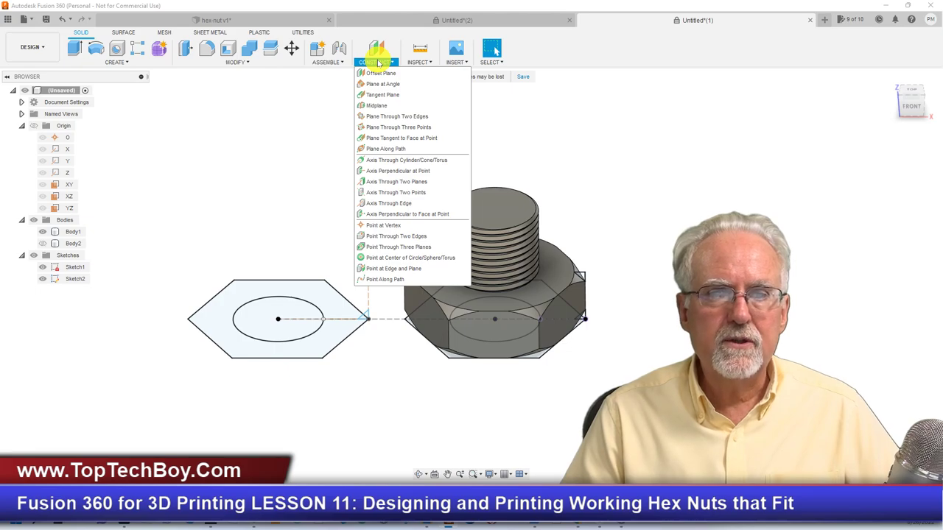
{"action": "left_click", "coordinate": [439, 161]}
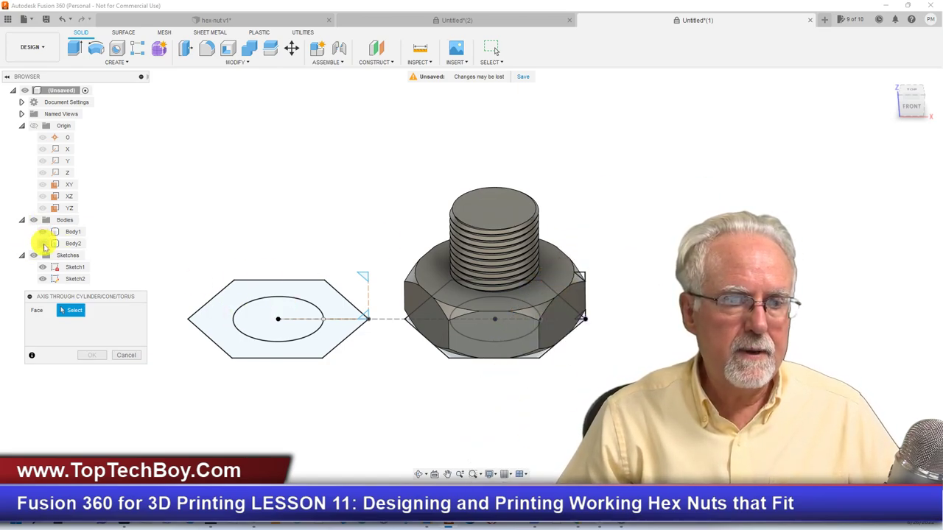
{"action": "left_click", "coordinate": [43, 244]}
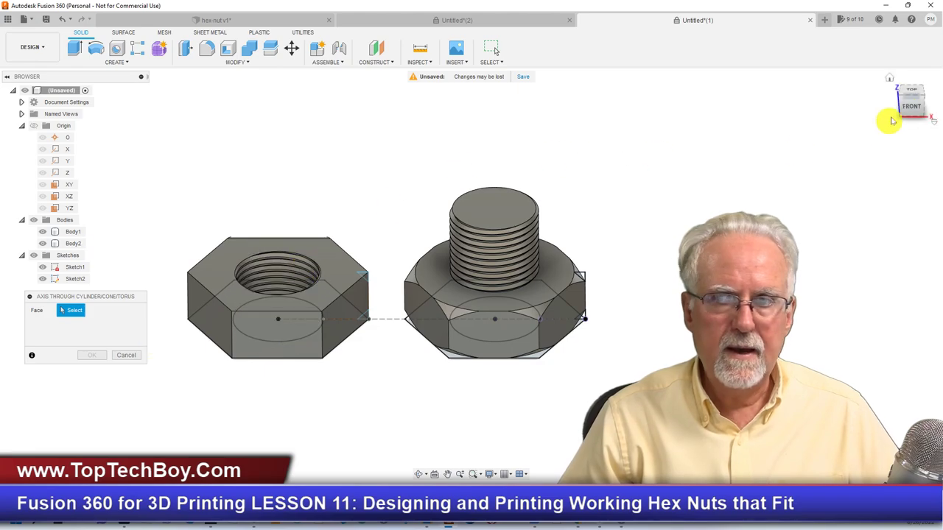
{"action": "left_click", "coordinate": [911, 92]}
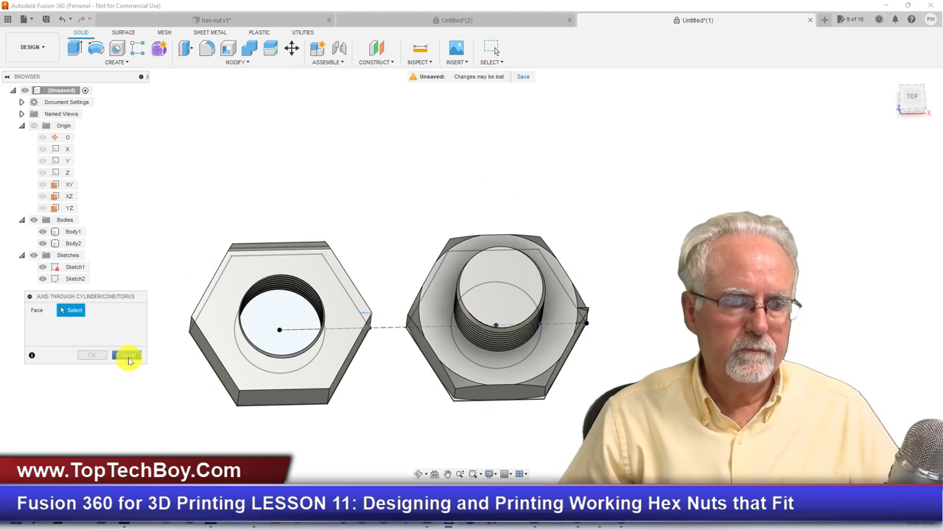
Cancel the axis command, show the hex nut body, and return to the home view.
{"action": "left_click", "coordinate": [127, 358]}
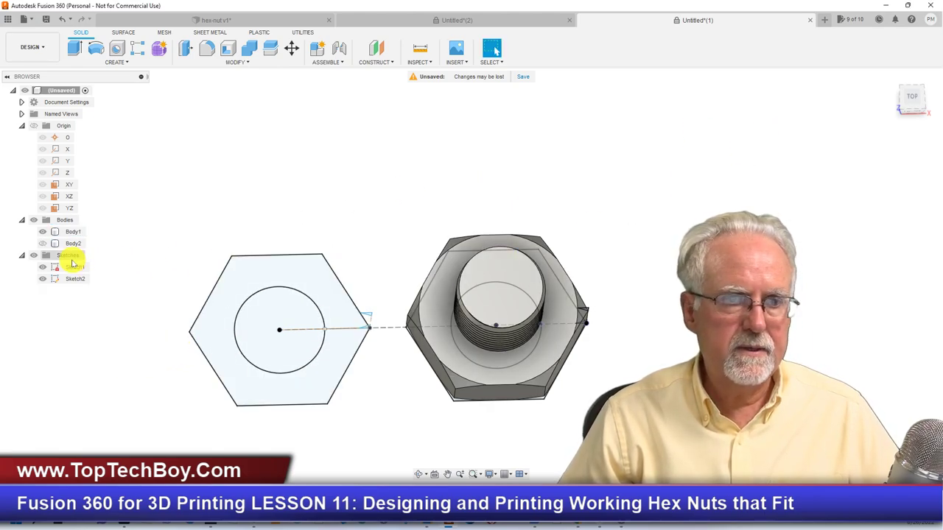
{"action": "left_click", "coordinate": [59, 244]}
{"action": "left_click", "coordinate": [42, 243]}
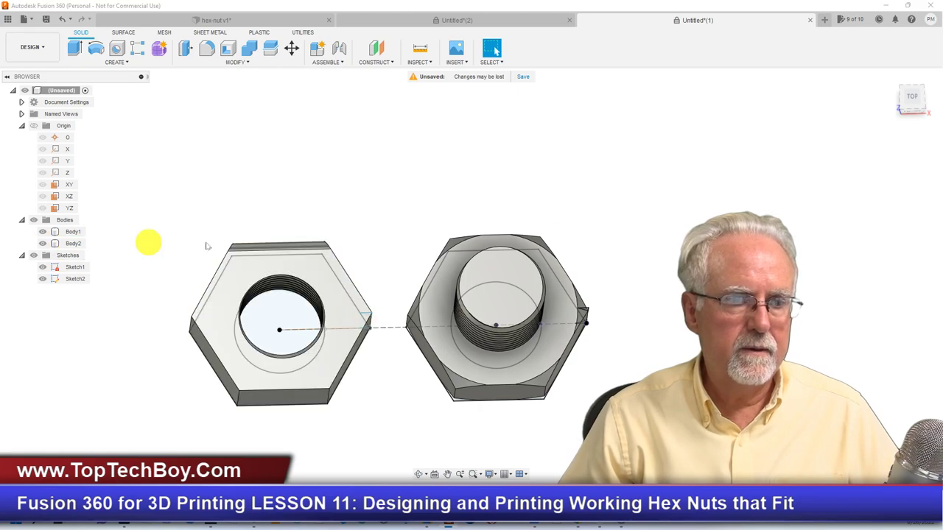
{"action": "left_click", "coordinate": [890, 81]}
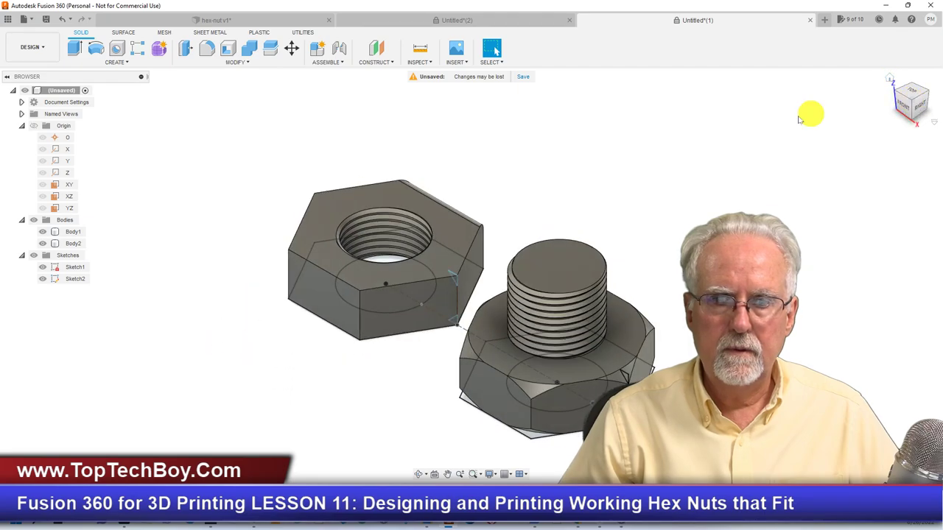
Create an Axis Through Cylinder on the nut's threaded hole face.
{"action": "left_click", "coordinate": [381, 62]}
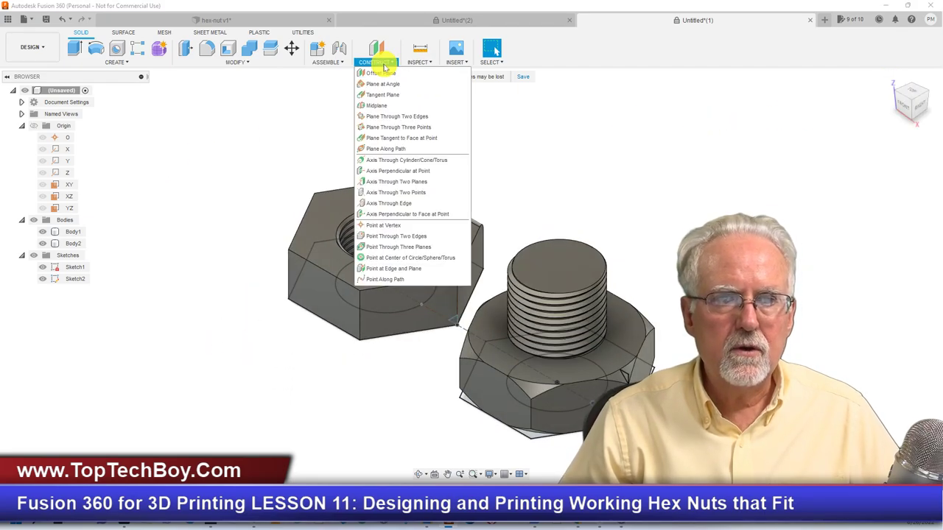
{"action": "left_click", "coordinate": [447, 165]}
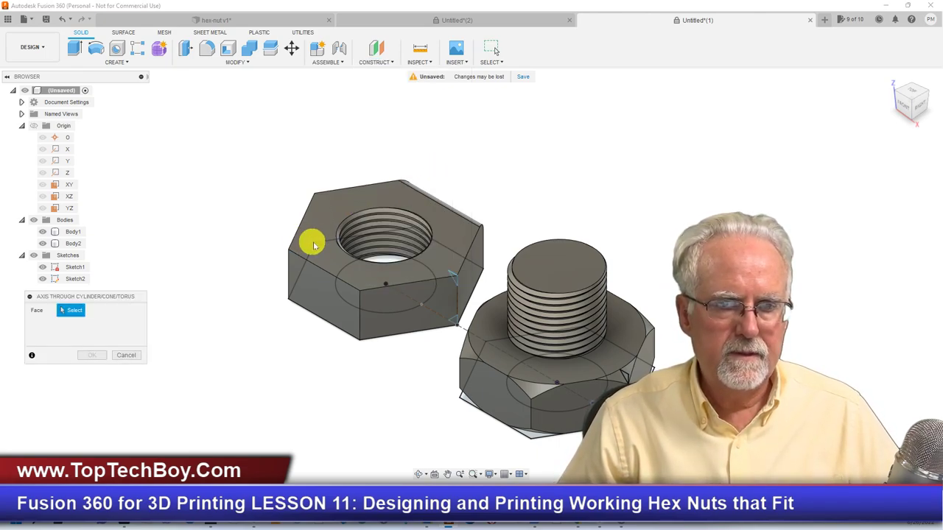
{"action": "left_click", "coordinate": [394, 251]}
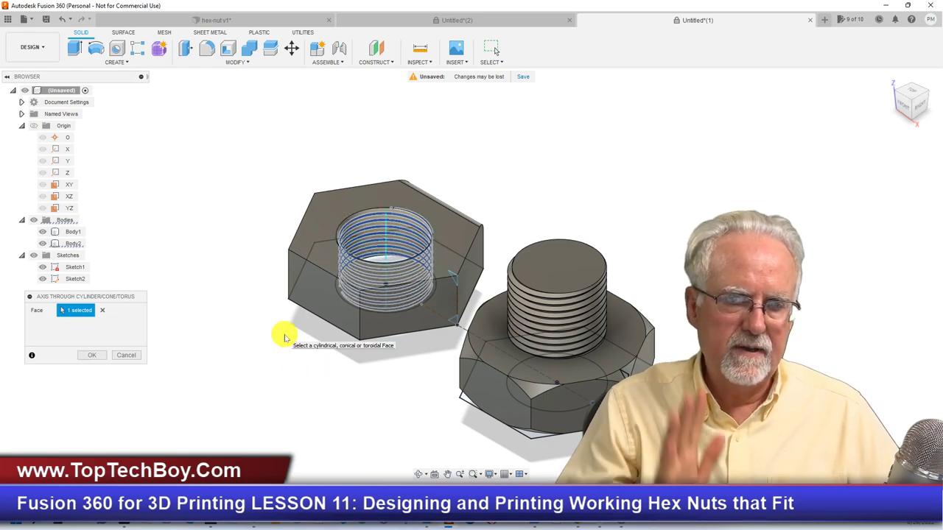
{"action": "left_click", "coordinate": [89, 356]}
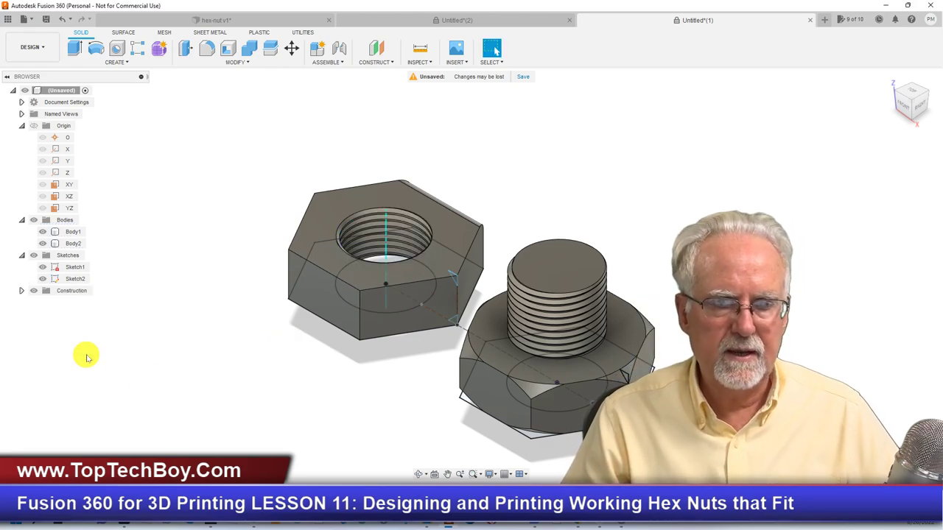
{"action": "left_click", "coordinate": [906, 111]}
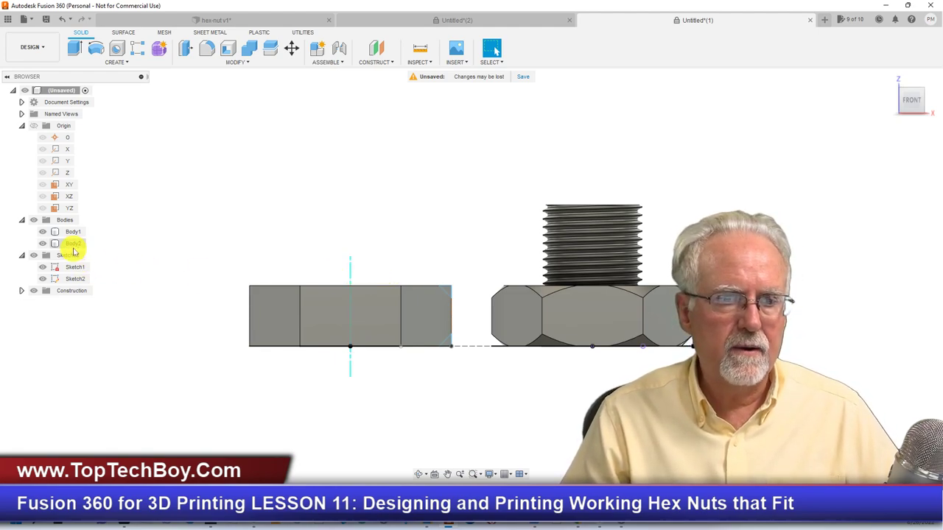
Hide the hex nut body and clear the bolt selection.
{"action": "left_click", "coordinate": [73, 234]}
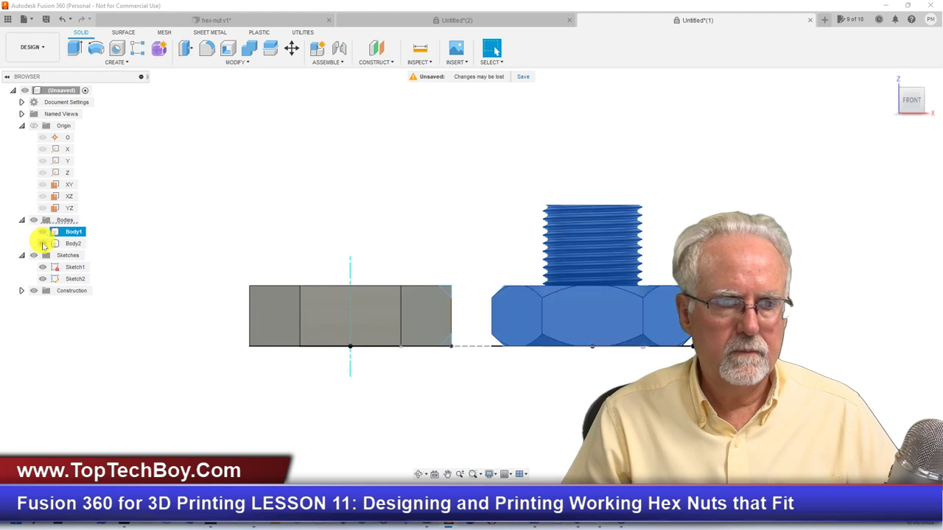
{"action": "left_click", "coordinate": [42, 244]}
{"action": "left_click", "coordinate": [458, 419]}
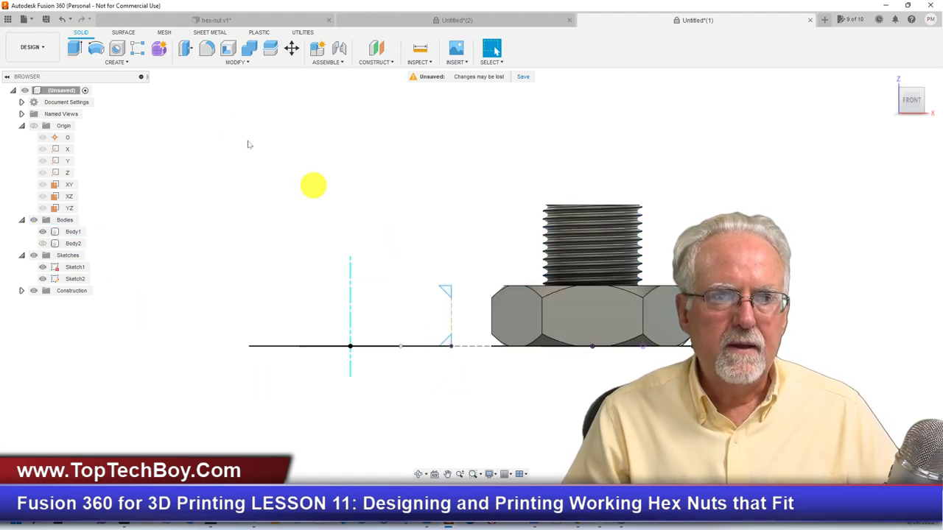
{"action": "left_click", "coordinate": [250, 64]}
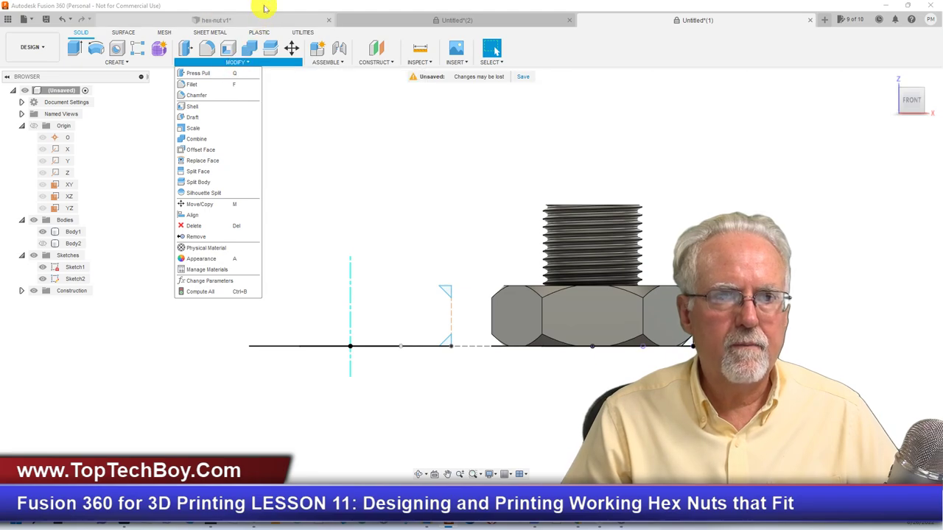
{"action": "left_click", "coordinate": [317, 194]}
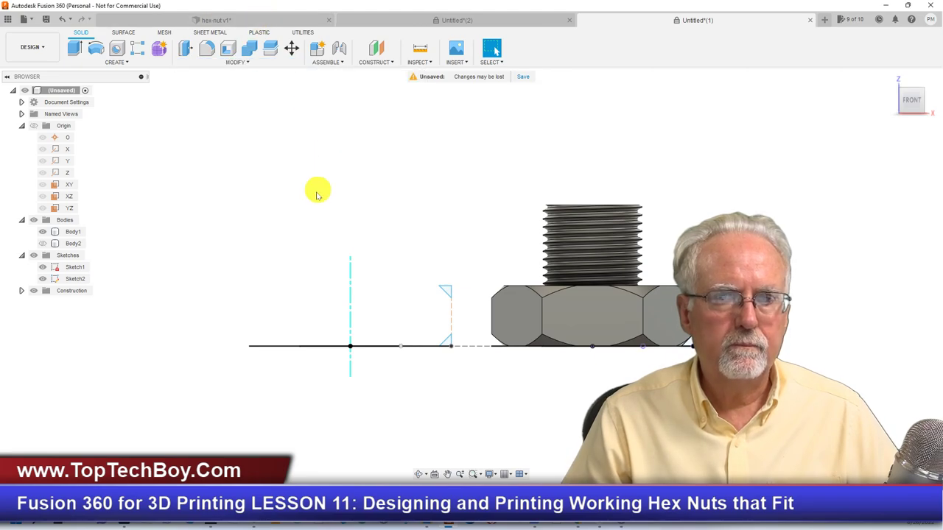
Revolve-cut both triangle profiles around the construction axis, with the nut body shown.
{"action": "left_click", "coordinate": [94, 49]}
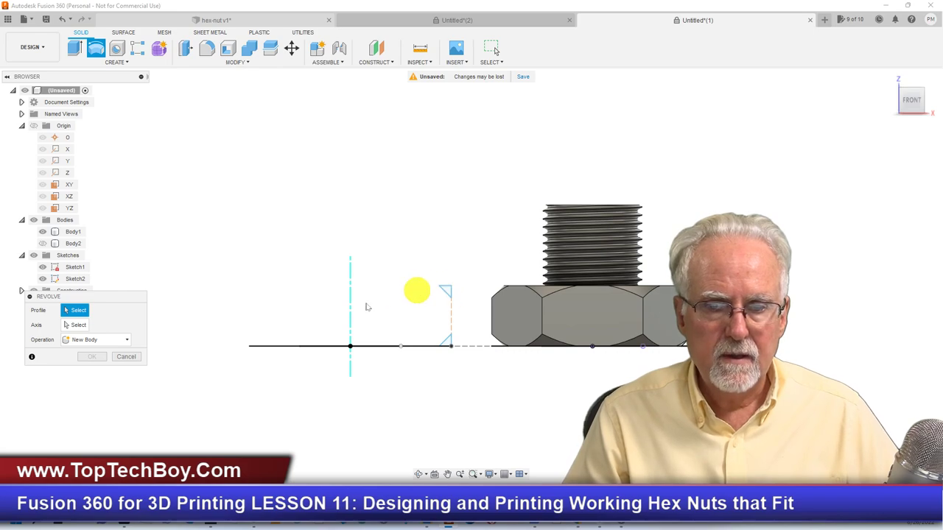
{"action": "left_click", "coordinate": [100, 340]}
{"action": "left_click", "coordinate": [79, 364]}
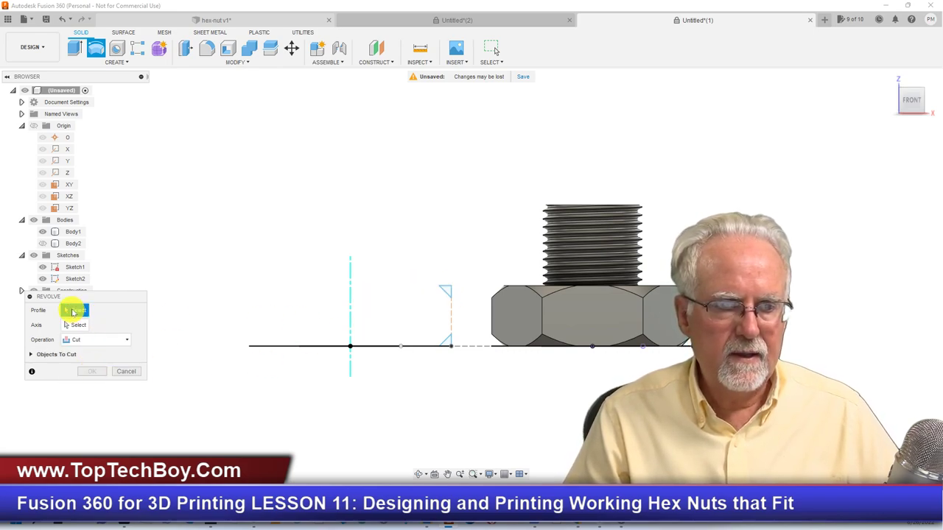
{"action": "left_click", "coordinate": [447, 293]}
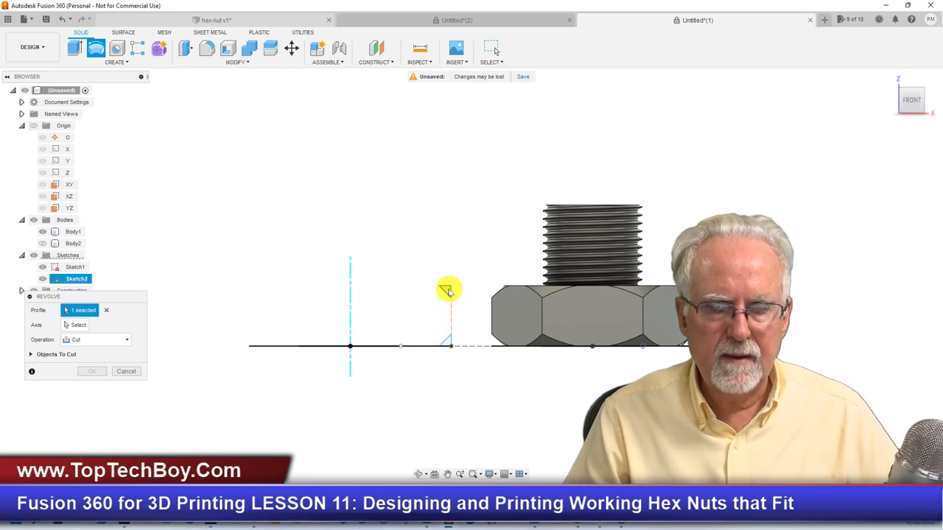
{"action": "left_click", "coordinate": [447, 341]}
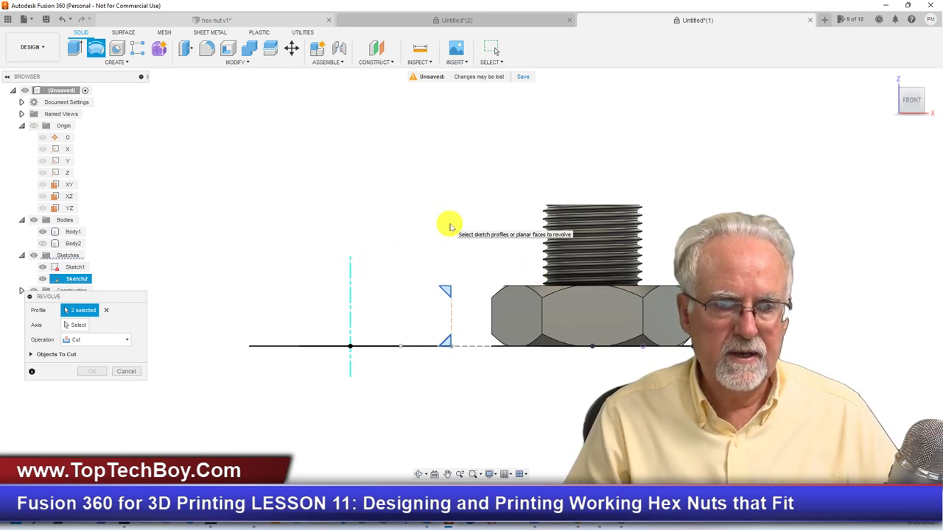
{"action": "left_click", "coordinate": [78, 324]}
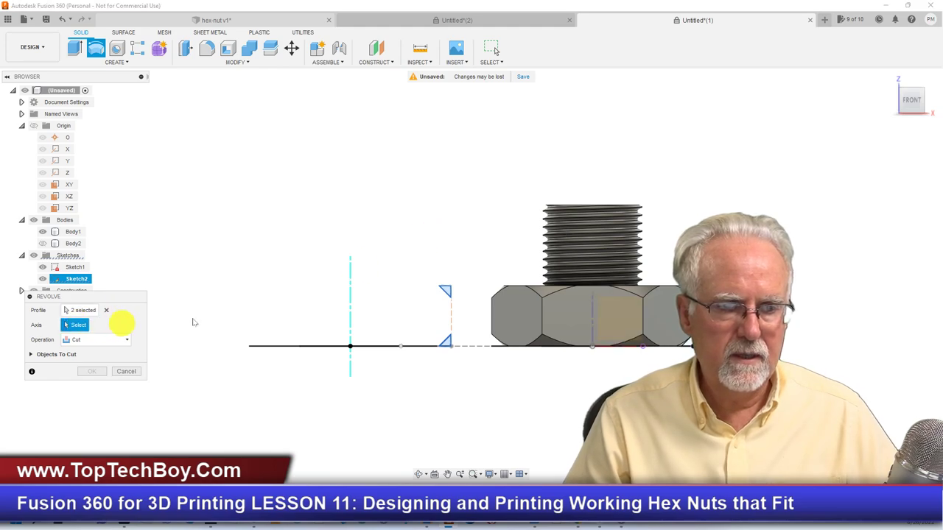
{"action": "left_click", "coordinate": [351, 285]}
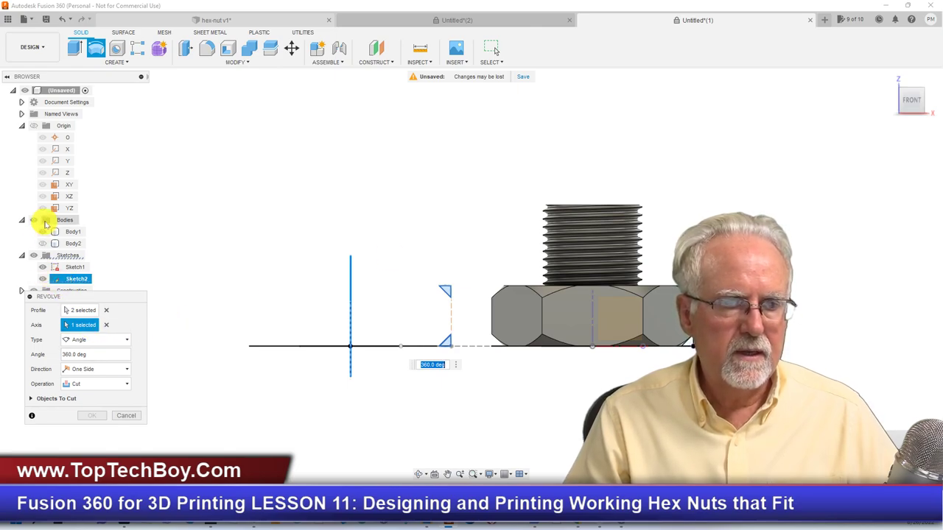
{"action": "left_click", "coordinate": [42, 244]}
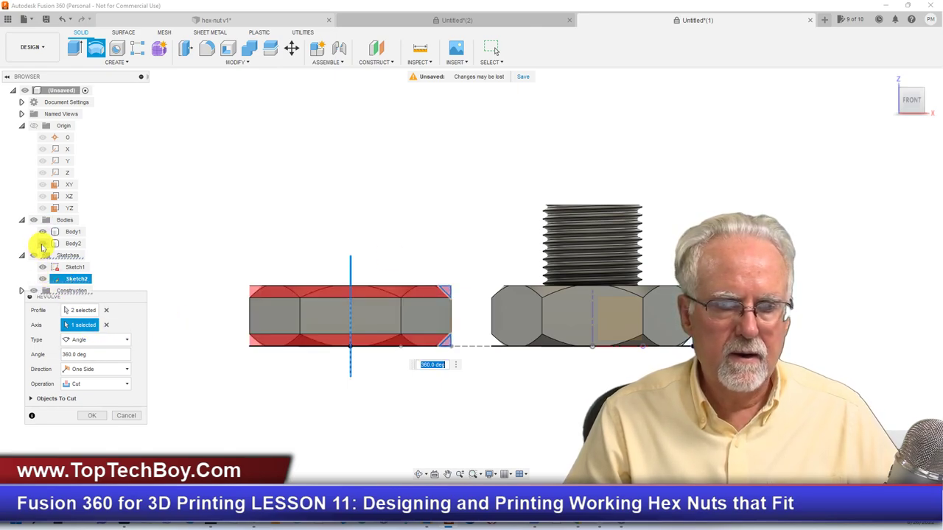
{"action": "left_click", "coordinate": [89, 417]}
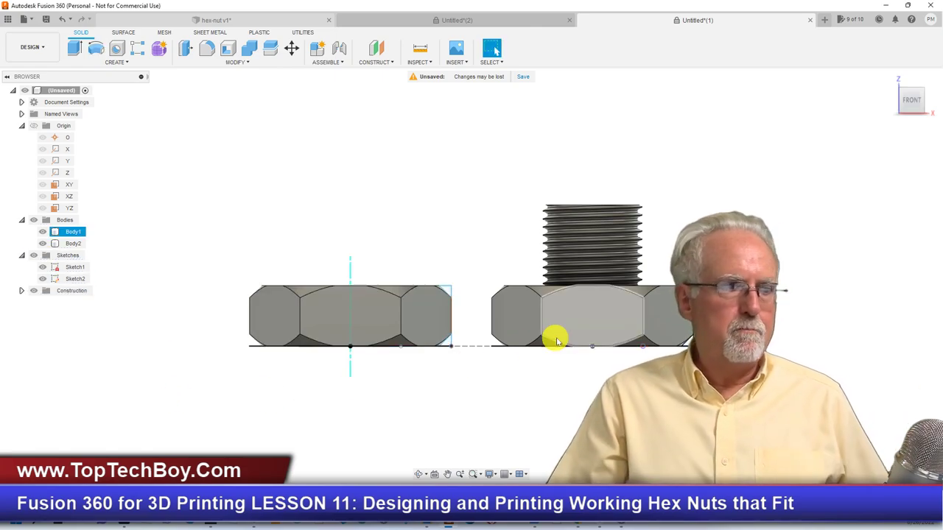
{"action": "scroll", "coordinate": [262, 133], "scroll_direction": "up", "scroll_amount": 2}
{"action": "scroll", "coordinate": [261, 133], "scroll_direction": "down", "scroll_amount": 4}
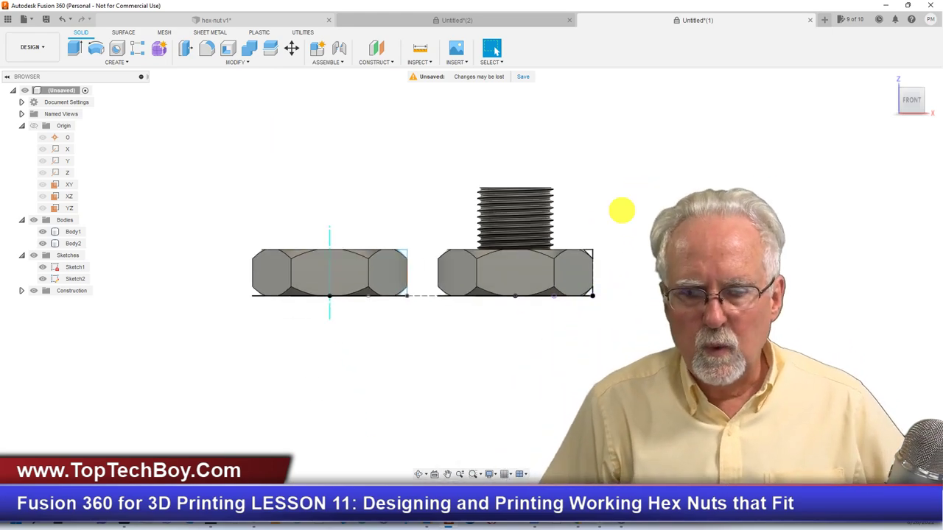
{"action": "left_click", "coordinate": [887, 77]}
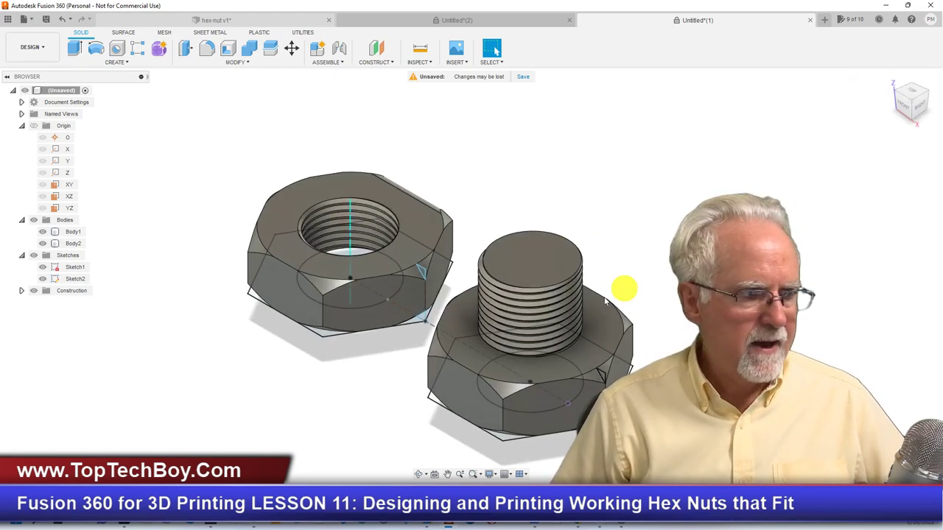
{"action": "scroll", "coordinate": [505, 169], "scroll_direction": "up", "scroll_amount": 1}
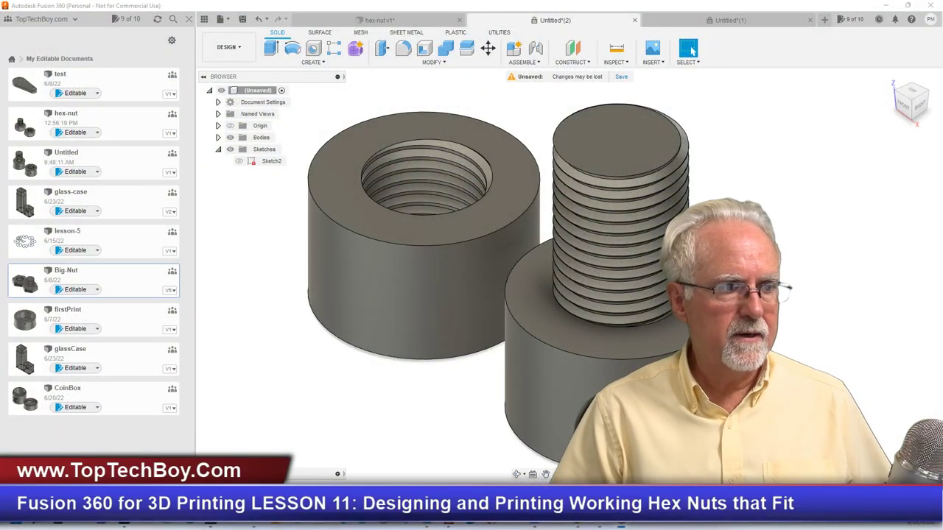
{"action": "scroll", "coordinate": [312, 311], "scroll_direction": "up", "scroll_amount": 1}
{"action": "scroll", "coordinate": [388, 330], "scroll_direction": "down", "scroll_amount": 2}
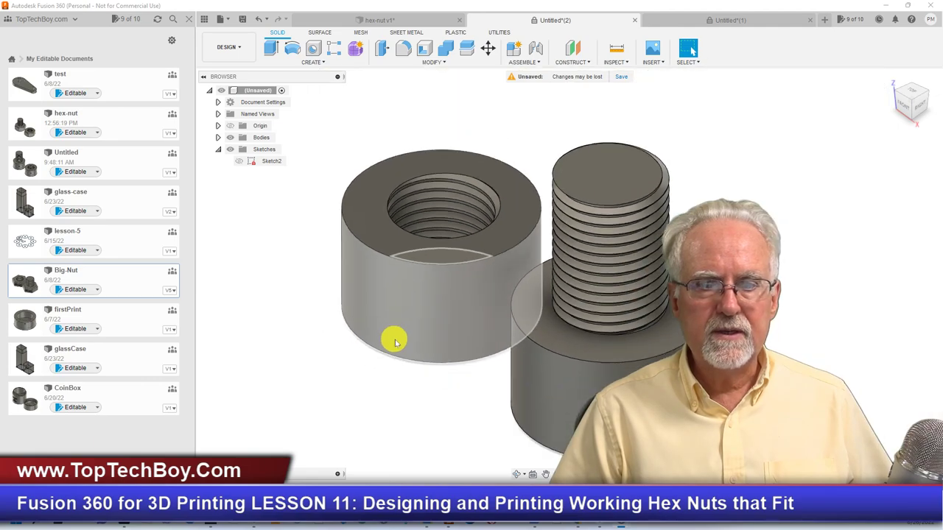
{"action": "scroll", "coordinate": [545, 192], "scroll_direction": "up", "scroll_amount": 1}
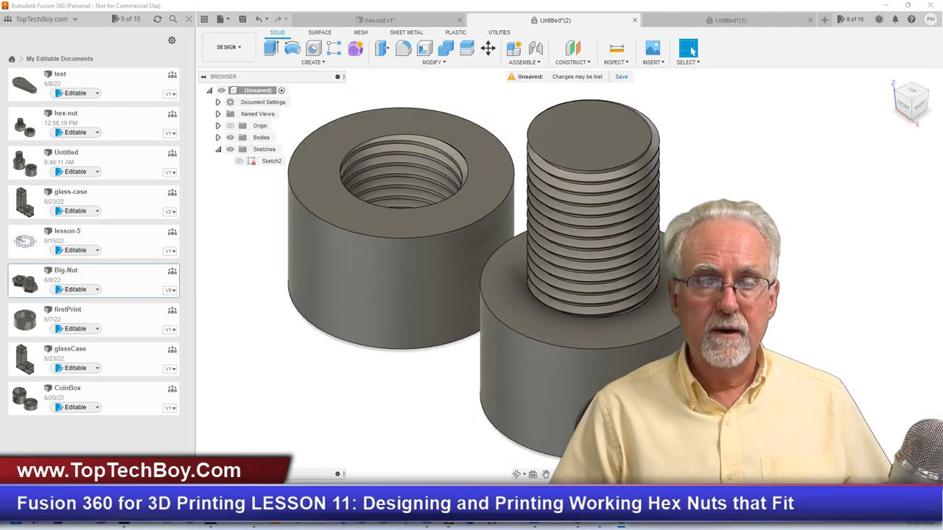